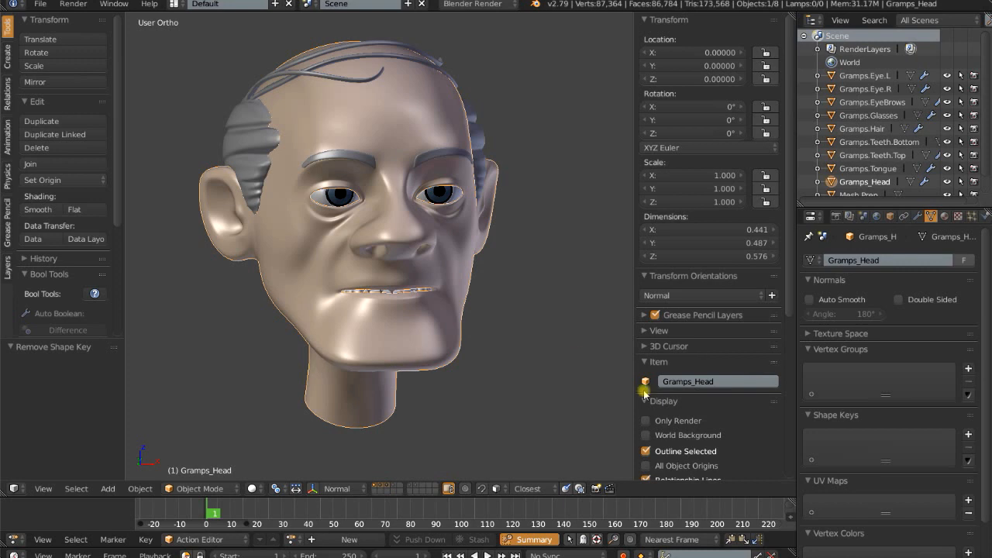
# Step: Add a basis and a second shape key to Gramps_Head, and try pulling the mouth corner outward with proportional editing
pyautogui.click(968, 435)
pyautogui.click(969, 436)
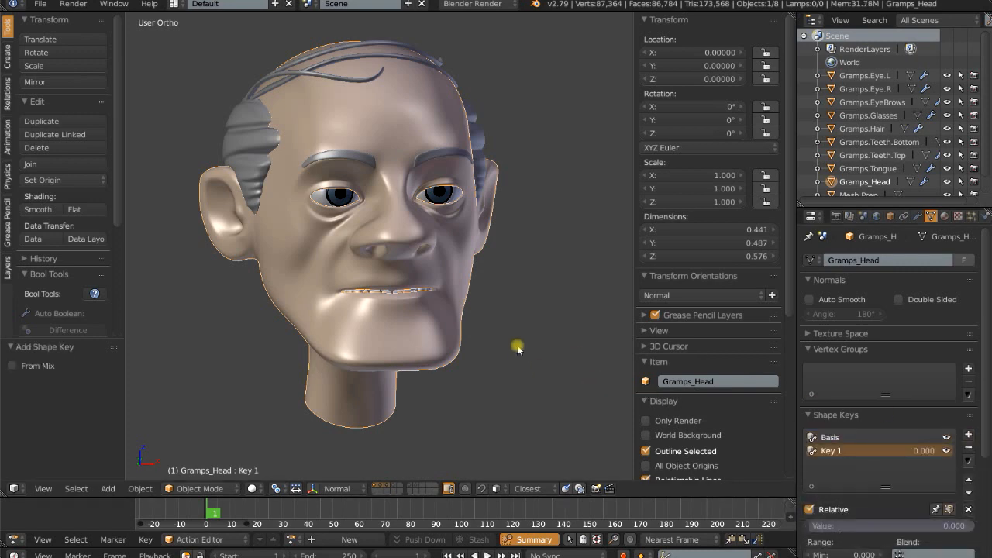
pyautogui.press('Tab')
pyautogui.scroll(2, 465, 316)
pyautogui.rightClick(467, 311)
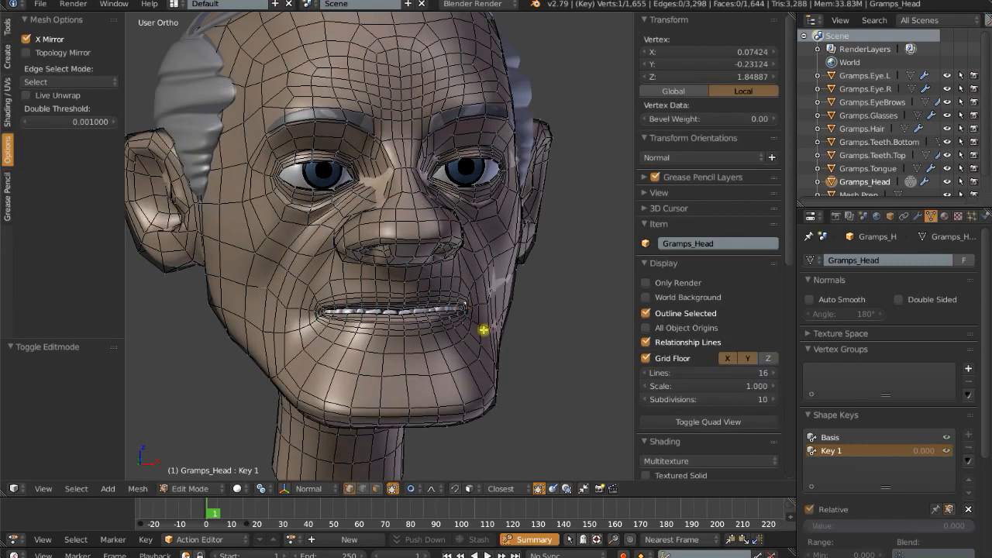
pyautogui.press('g')
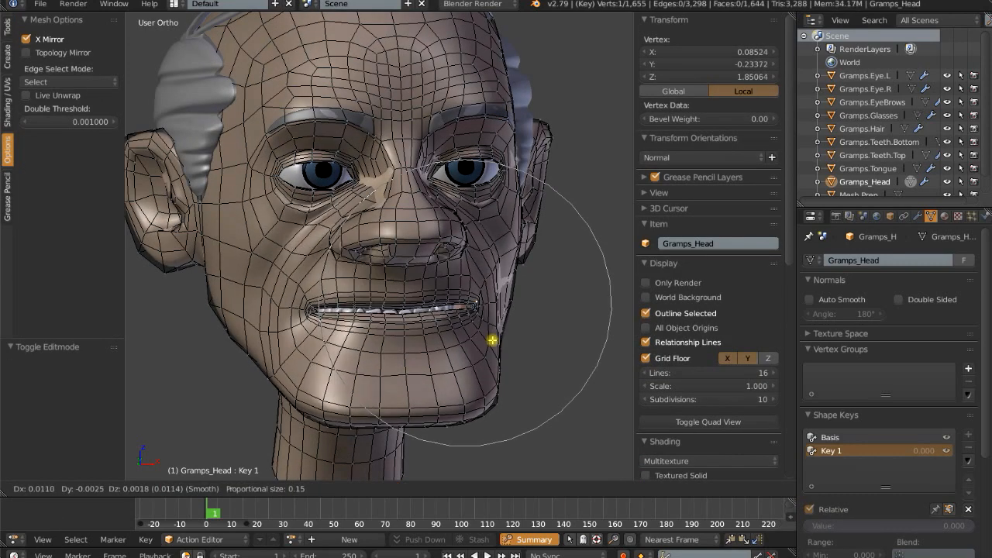
pyautogui.click(484, 337)
# Step: Try moving the outer and inner brow vertices of the head with proportional editing, and return to Object Mode
pyautogui.scroll(-3, 478, 332)
pyautogui.rightClick(436, 158)
pyautogui.press('g')
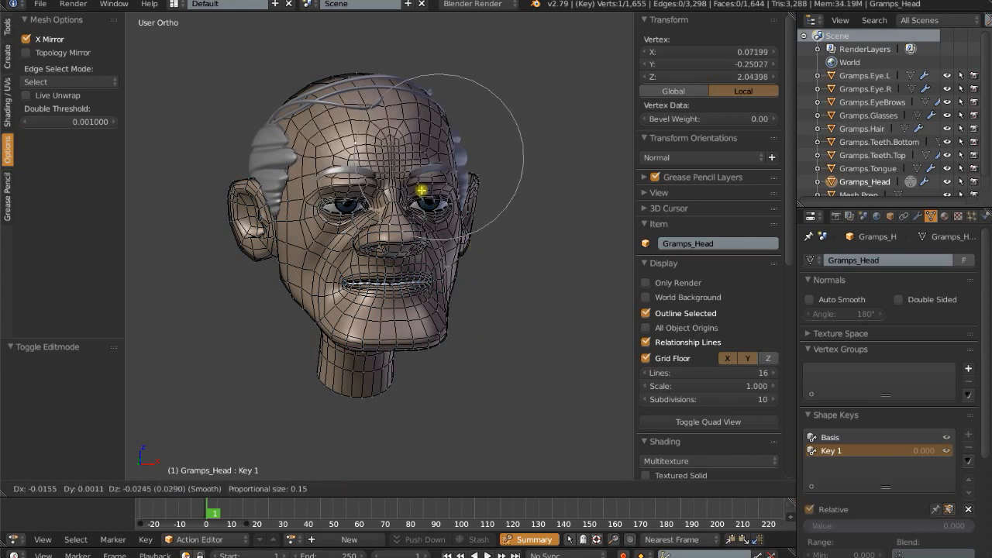
pyautogui.click(441, 173)
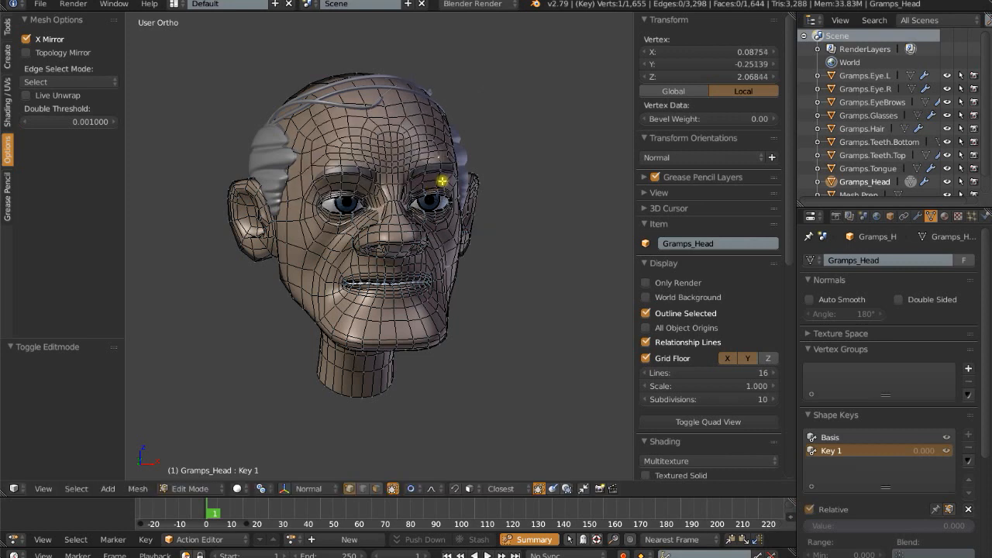
pyautogui.moveTo(466, 191); pyautogui.dragTo(456, 194, button='middle')
pyautogui.press('g')
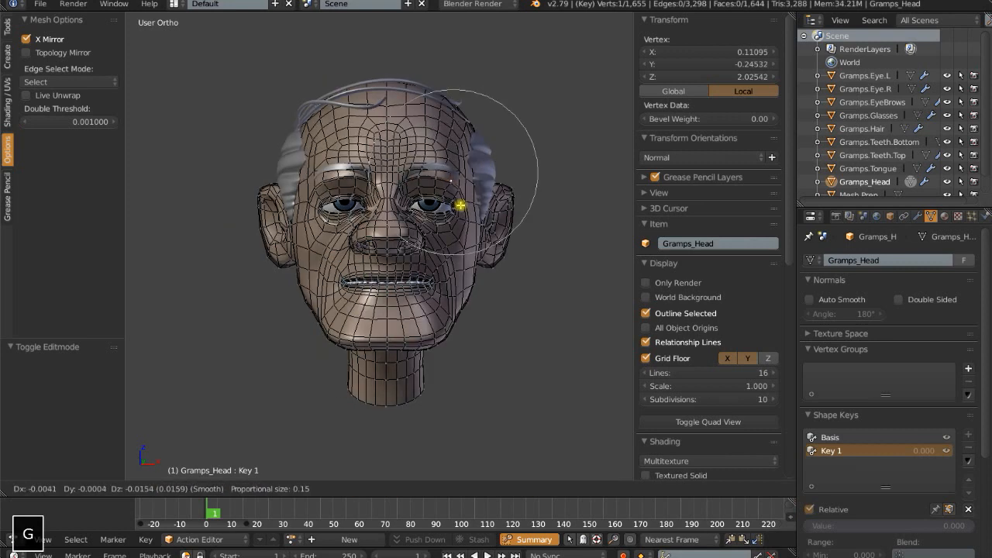
pyautogui.rightClick(461, 204)
pyautogui.rightClick(412, 170)
pyautogui.press('g')
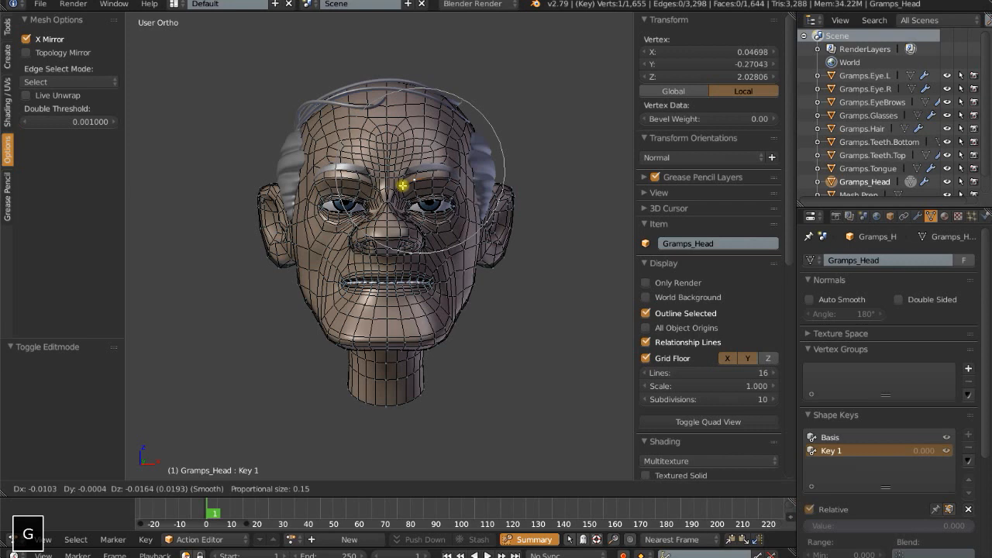
pyautogui.rightClick(436, 208)
pyautogui.scroll(-3, 489, 268)
pyautogui.press('Tab')
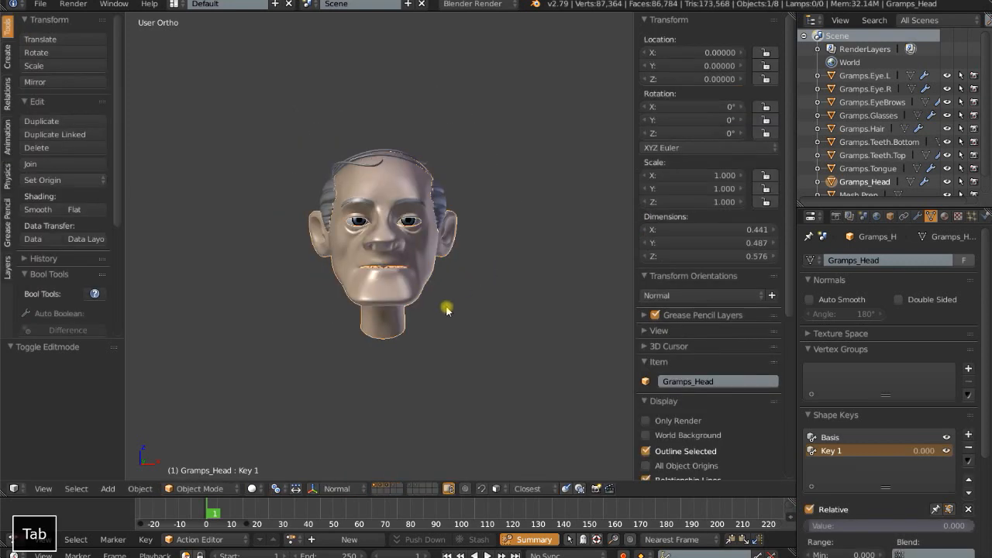
# Step: Remove both shape keys from Gramps_Head
pyautogui.moveTo(448, 308); pyautogui.dragTo(470, 315, button='middle')
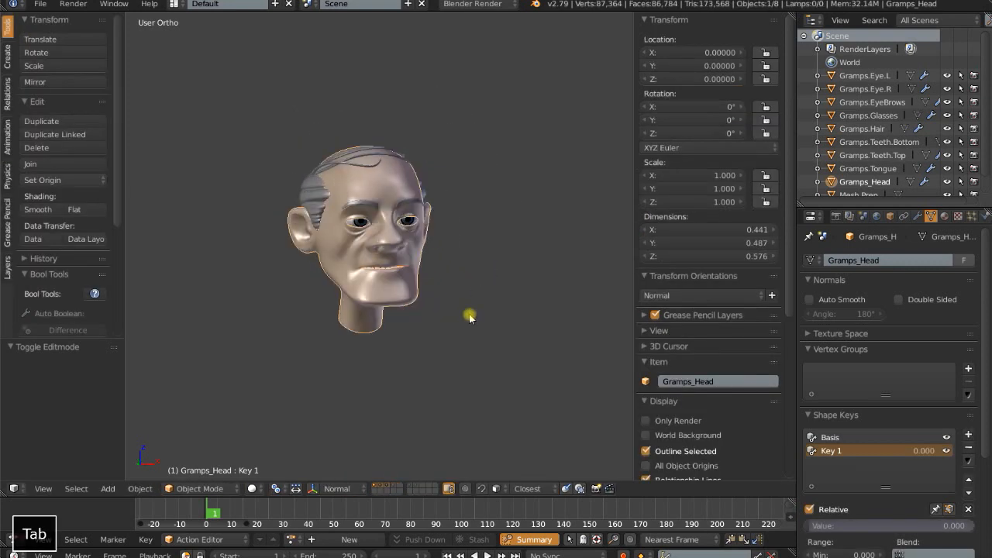
pyautogui.click(968, 448)
pyautogui.click(968, 448)
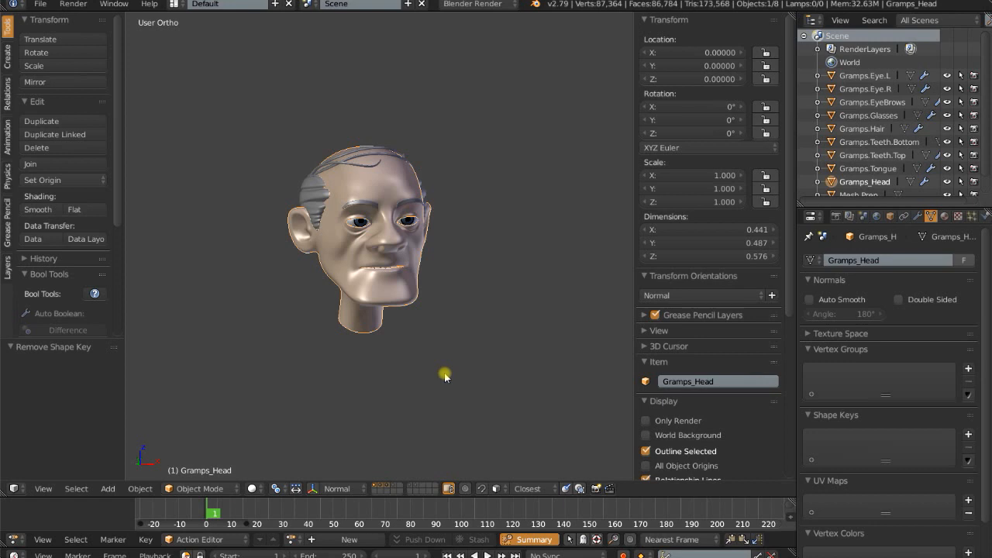
# Step: Switch to the front view and show only the layer holding the mesh preparation checklist for rigging
pyautogui.scroll(4, 445, 376)
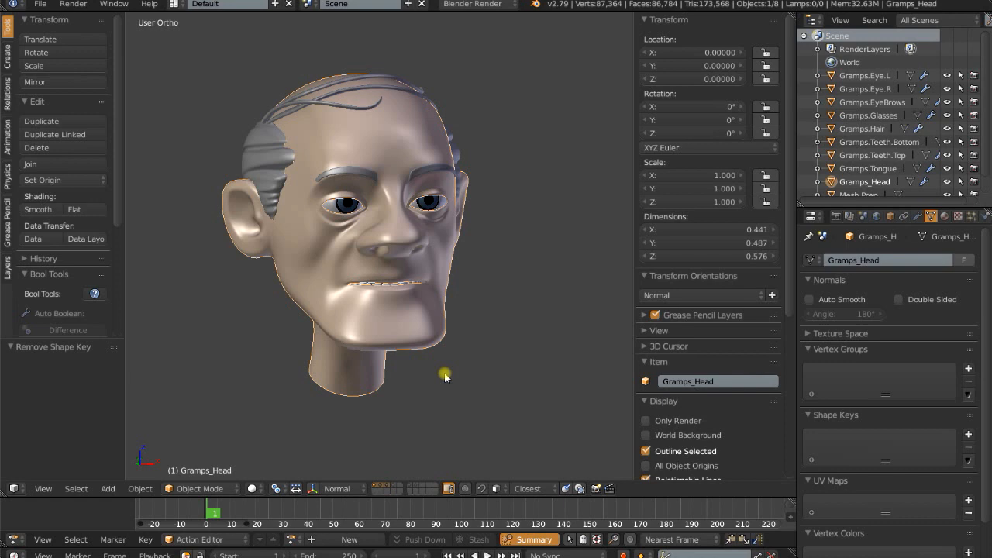
pyautogui.press('KP_1')
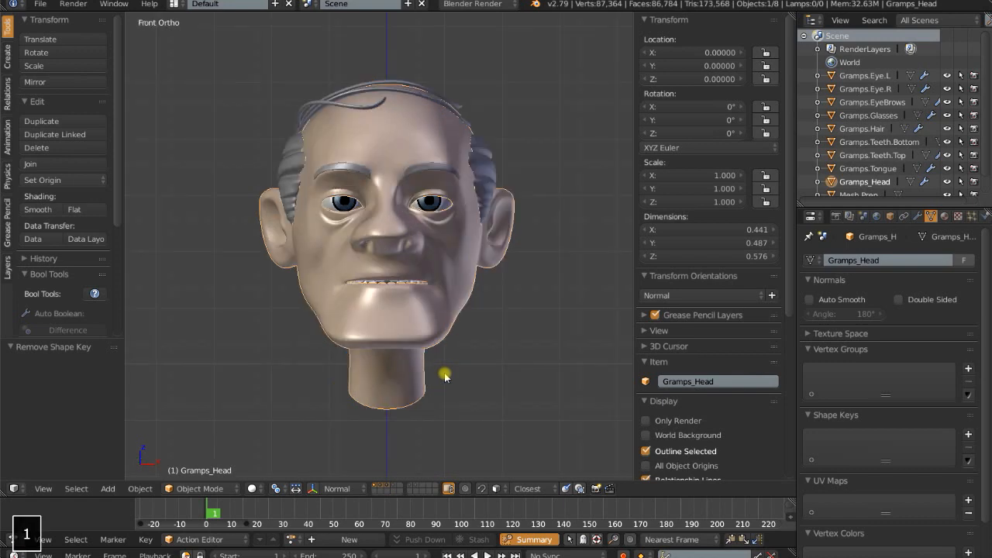
pyautogui.click(415, 491)
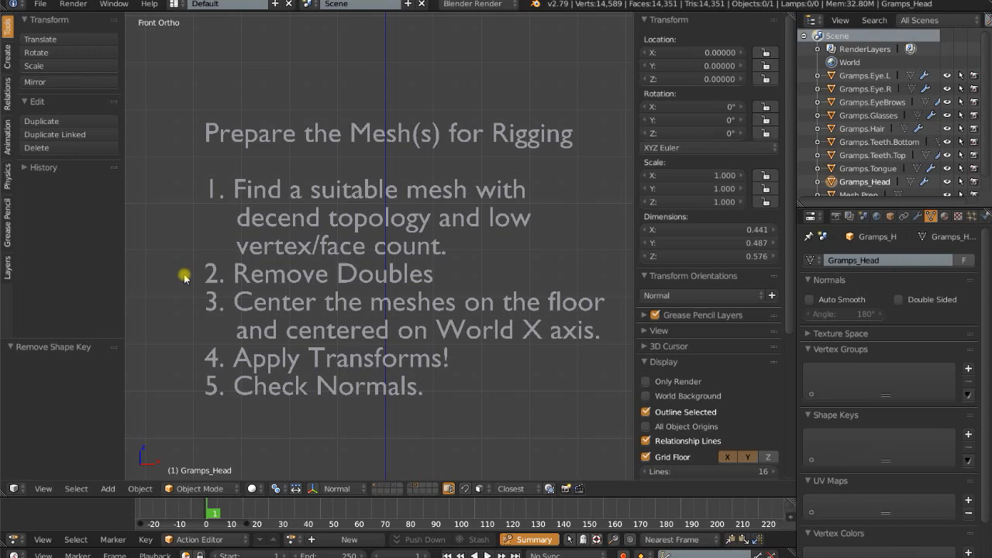
# Step: Show the head's layer together with the layers of the eyes, teeth and hair, leaving the glasses layer hidden
pyautogui.click(380, 485)
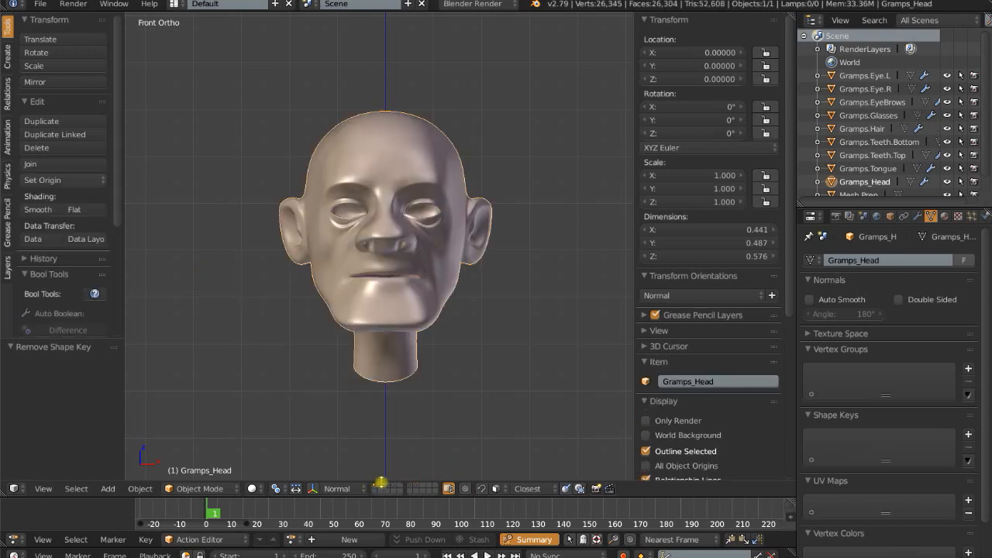
pyautogui.keyDown('shift'); pyautogui.click(381, 488); pyautogui.keyUp('shift')
pyautogui.keyDown('shift'); pyautogui.click(388, 488); pyautogui.keyUp('shift')
pyautogui.keyDown('shift'); pyautogui.click(394, 488); pyautogui.keyUp('shift')
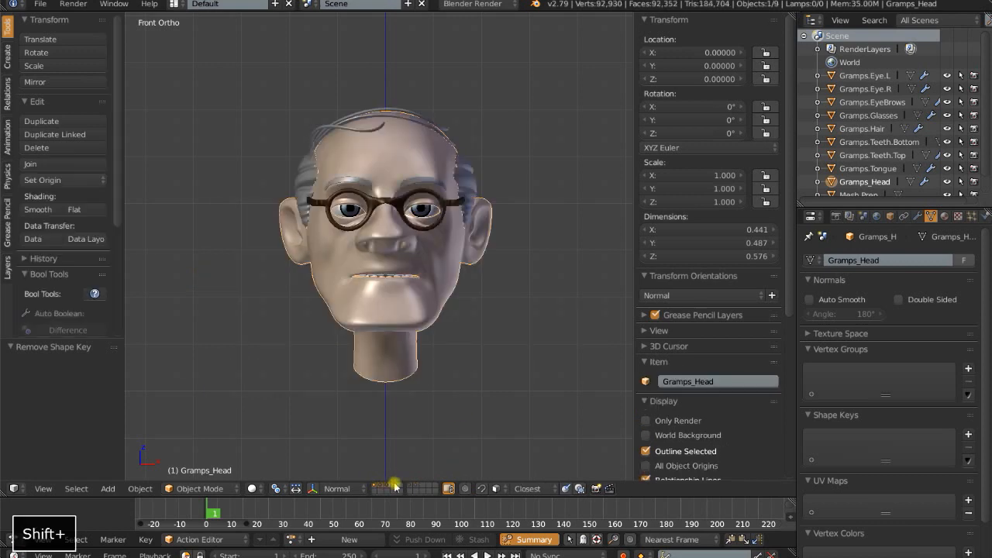
pyautogui.scroll(-3, 426, 363)
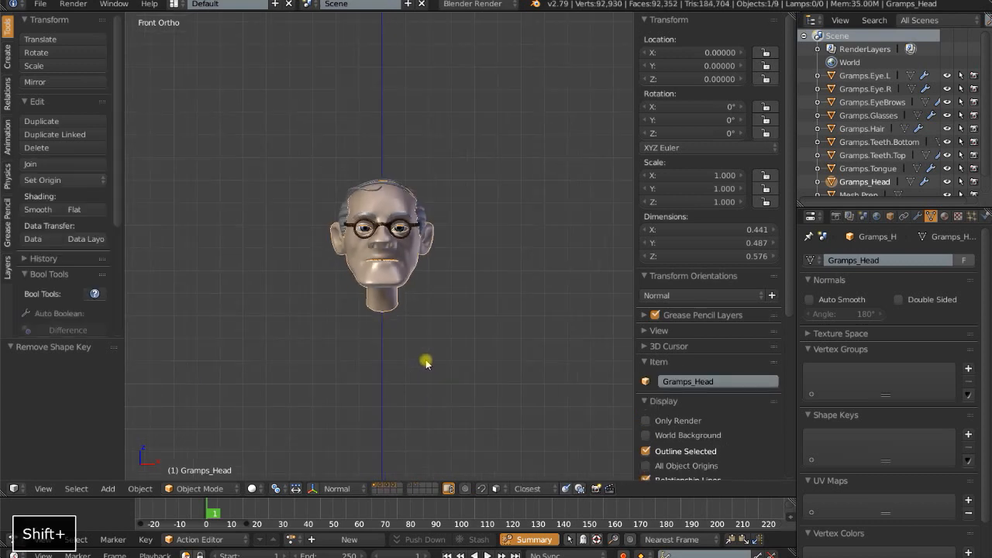
pyautogui.keyDown('shift'); pyautogui.click(395, 489); pyautogui.keyUp('shift')
# Step: Snap the 3D cursor to the scene centre and add a single-bone armature there
pyautogui.scroll(-6, 403, 372)
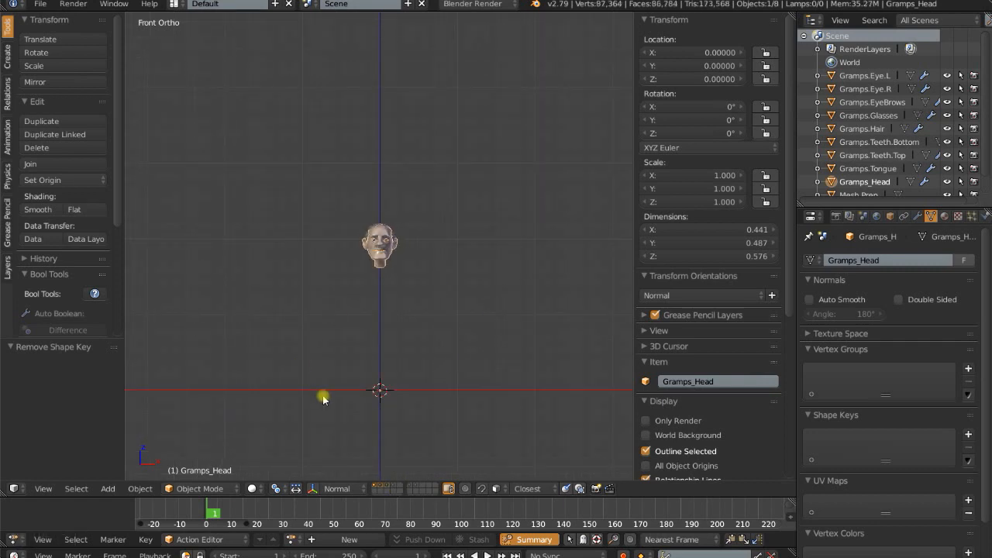
pyautogui.hotkey('shift', 's')
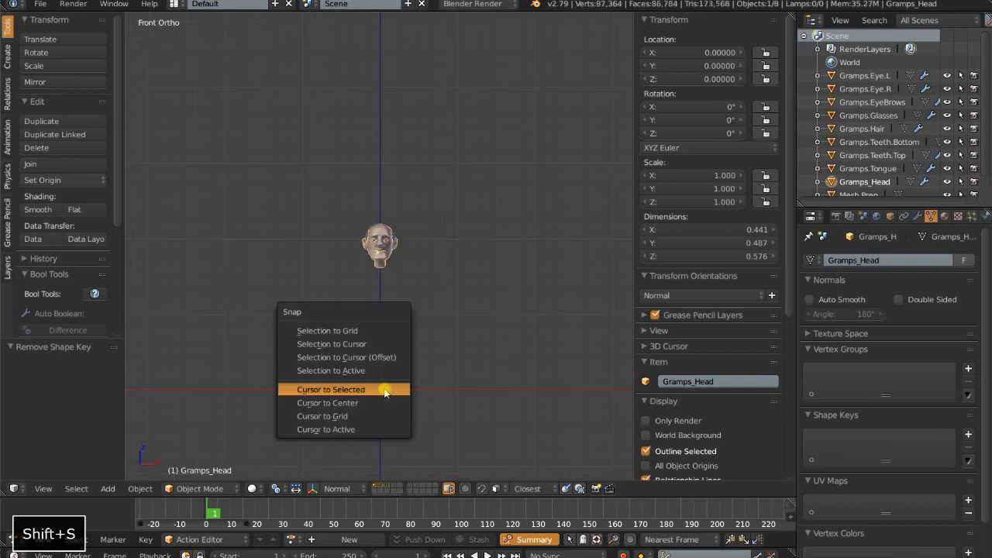
pyautogui.click(339, 403)
pyautogui.hotkey('shift', 'a')
pyautogui.moveTo(425, 385)
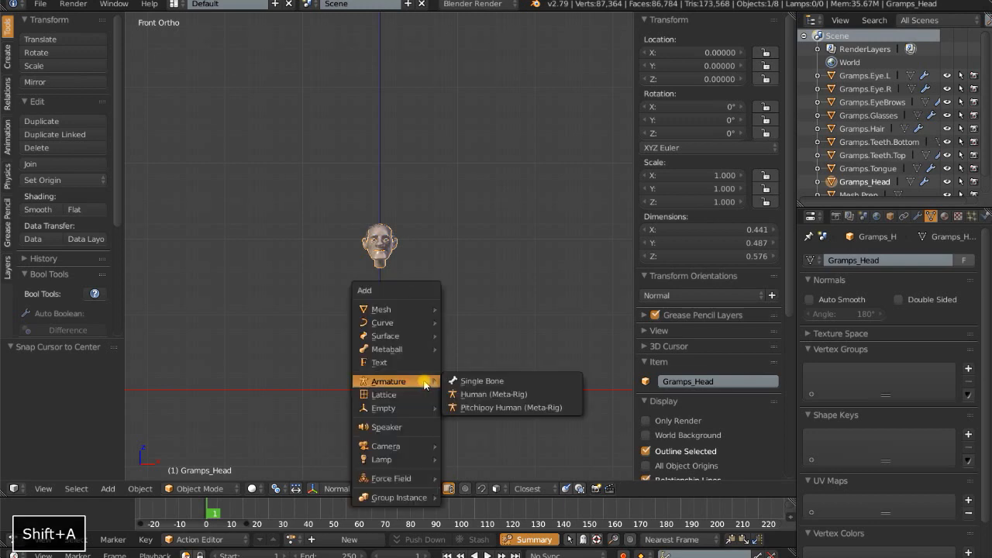
pyautogui.click(474, 381)
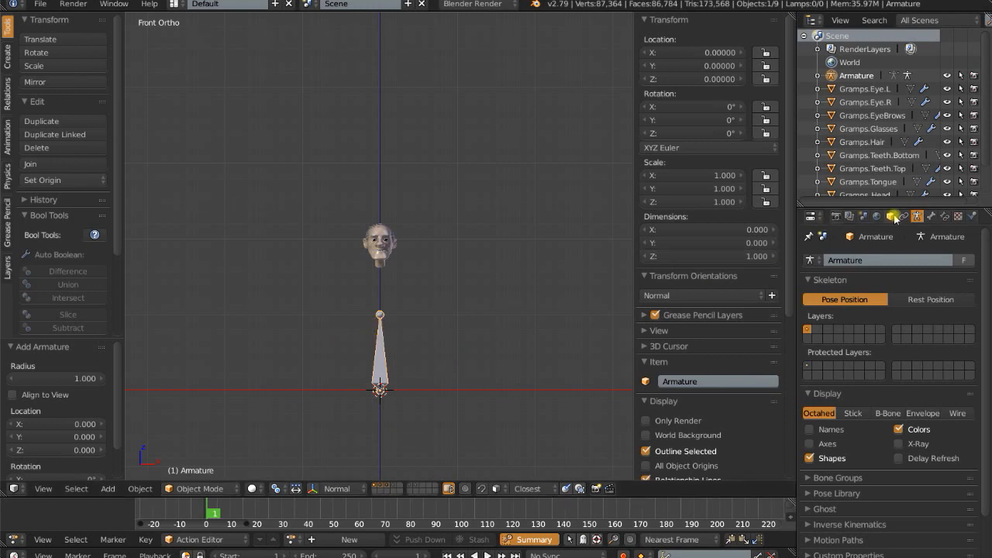
# Step: Set the armature's maximum draw type to Wire and enable its Axes and X-Ray display
pyautogui.click(891, 217)
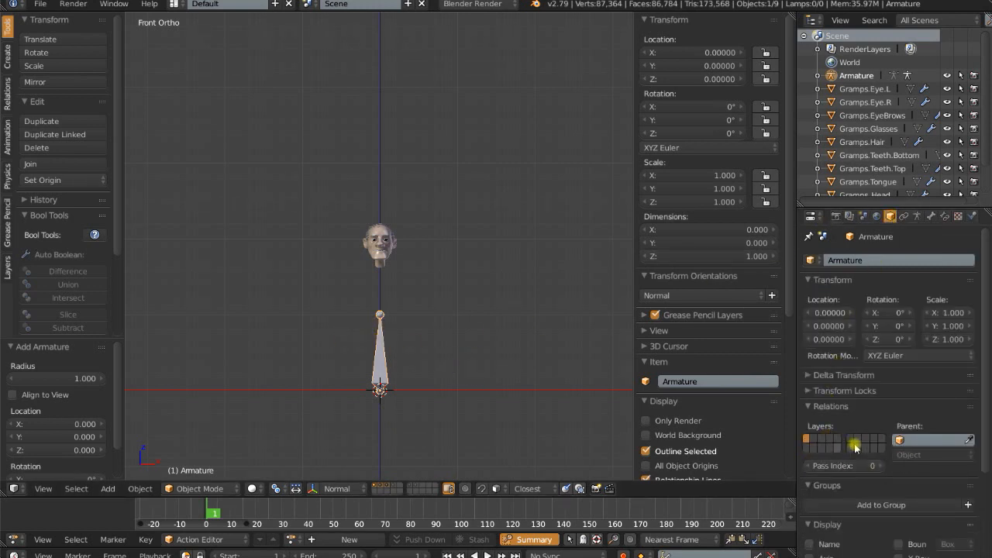
pyautogui.scroll(-3, 866, 452)
pyautogui.click(831, 520)
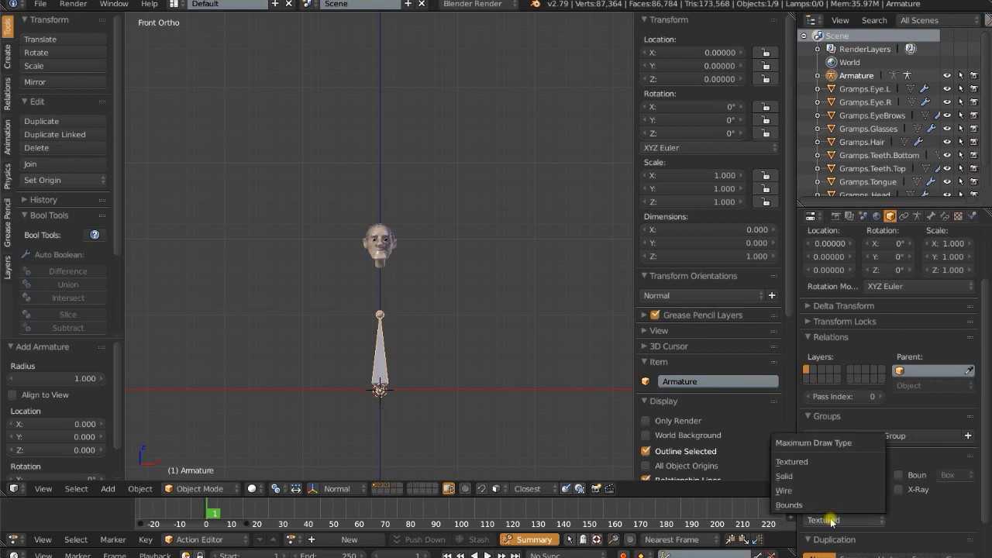
pyautogui.click(794, 490)
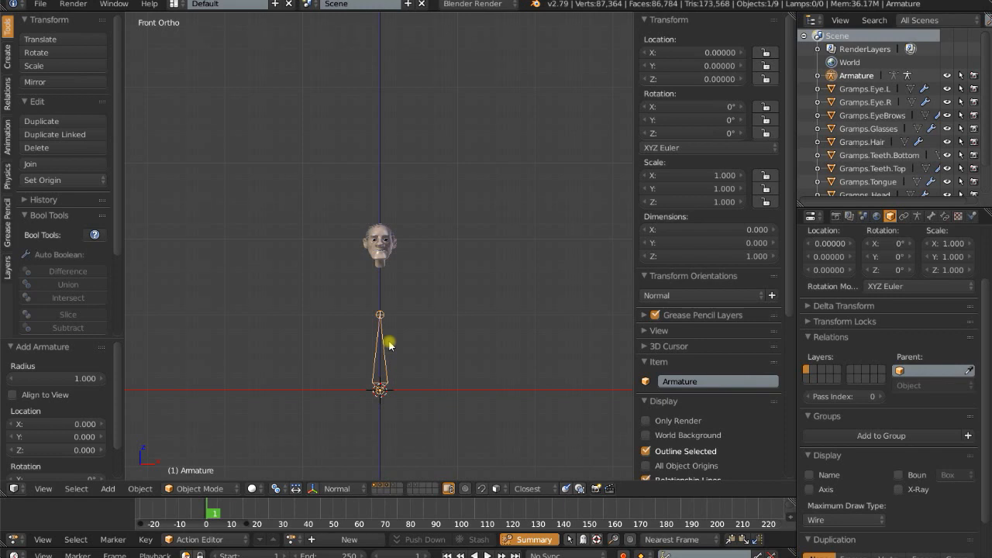
pyautogui.click(917, 217)
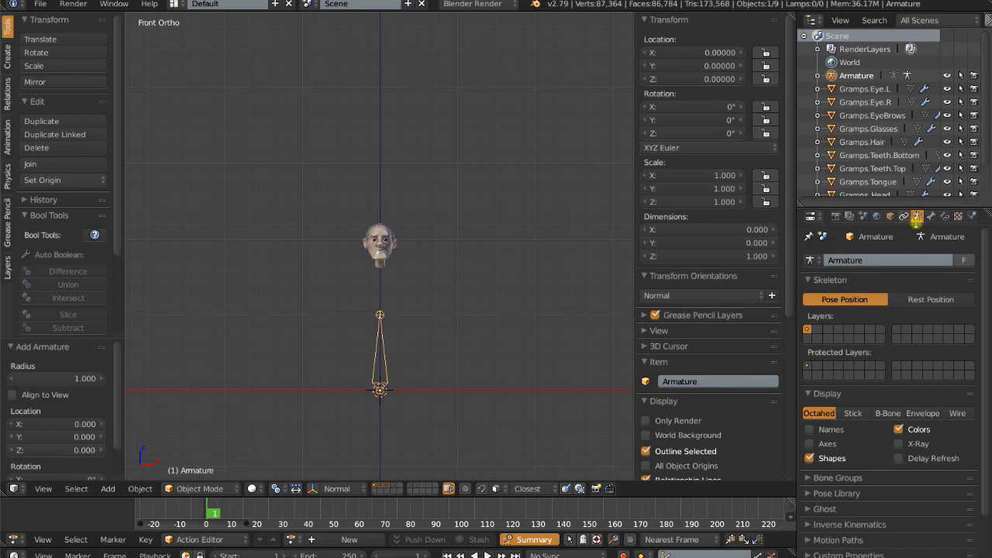
pyautogui.click(899, 443)
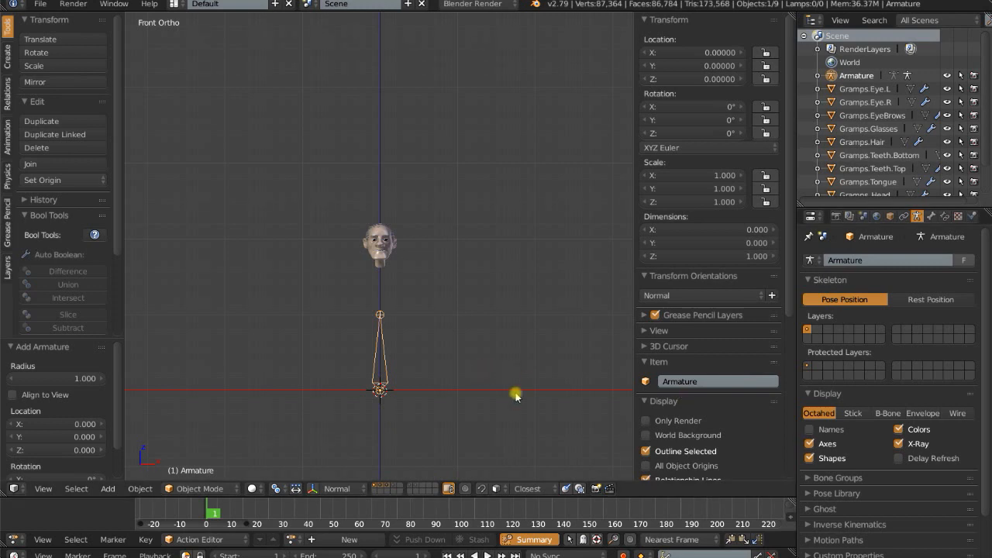
# Step: Compare the armature's bone in Edit Mode and Pose Mode, and view its axes at an angle in Edit Mode
pyautogui.press('Tab')
pyautogui.rightClick(380, 347)
pyautogui.hotkey('ctrl', 'Tab')
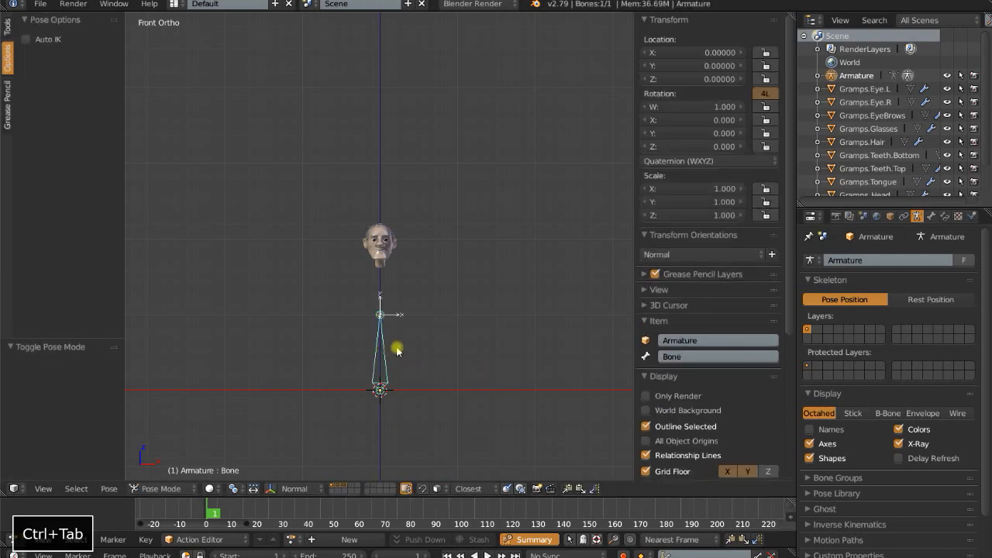
pyautogui.press('Tab')
pyautogui.moveTo(380, 340); pyautogui.dragTo(412, 307, button='middle')
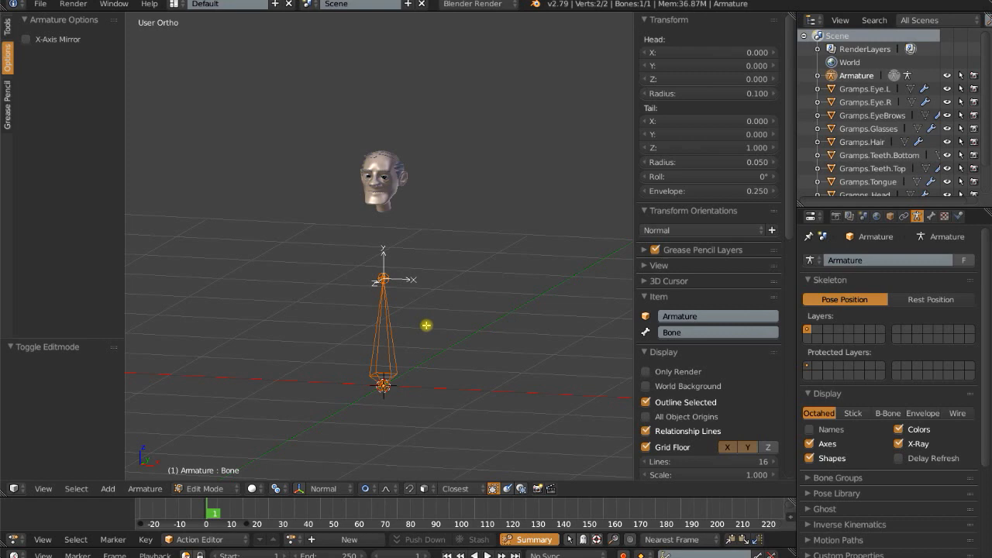
# Step: Put the armature in Pose Mode, try moving the bone, and open its bone constraints settings
pyautogui.hotkey('ctrl', 'Tab')
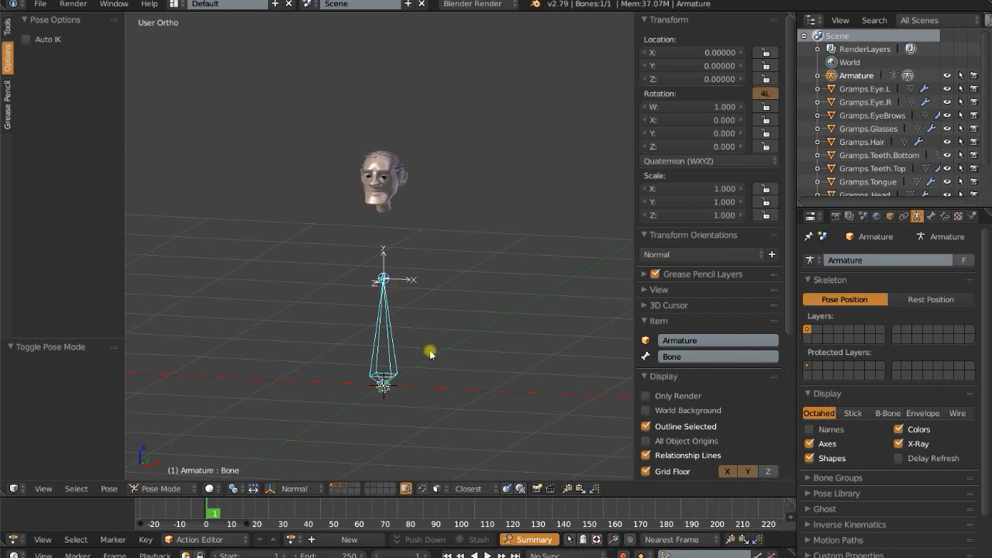
pyautogui.press('g')
pyautogui.press('Escape')
pyautogui.click(944, 216)
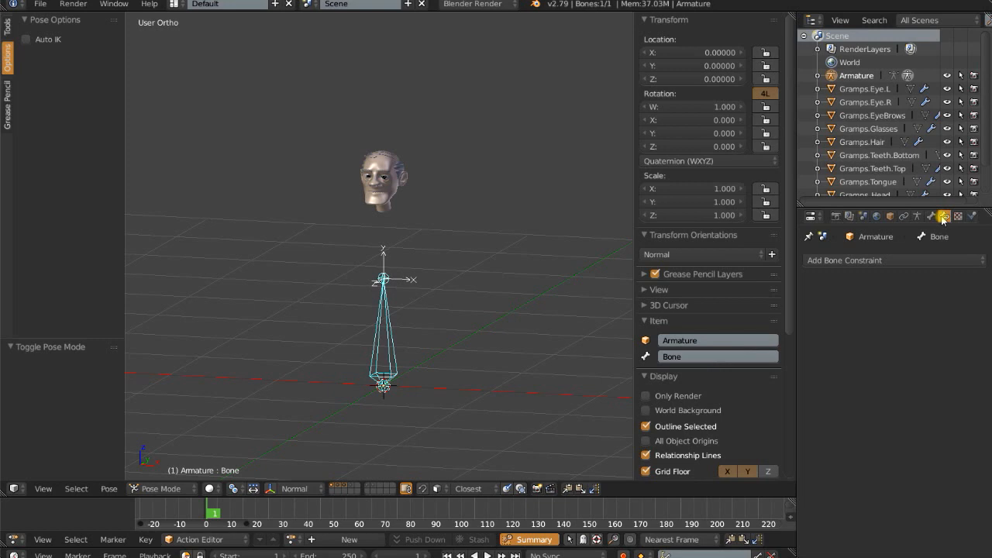
# Step: Select the head, the bone, the left eye and the head again to check how the mode changes with each selection
pyautogui.rightClick(395, 184)
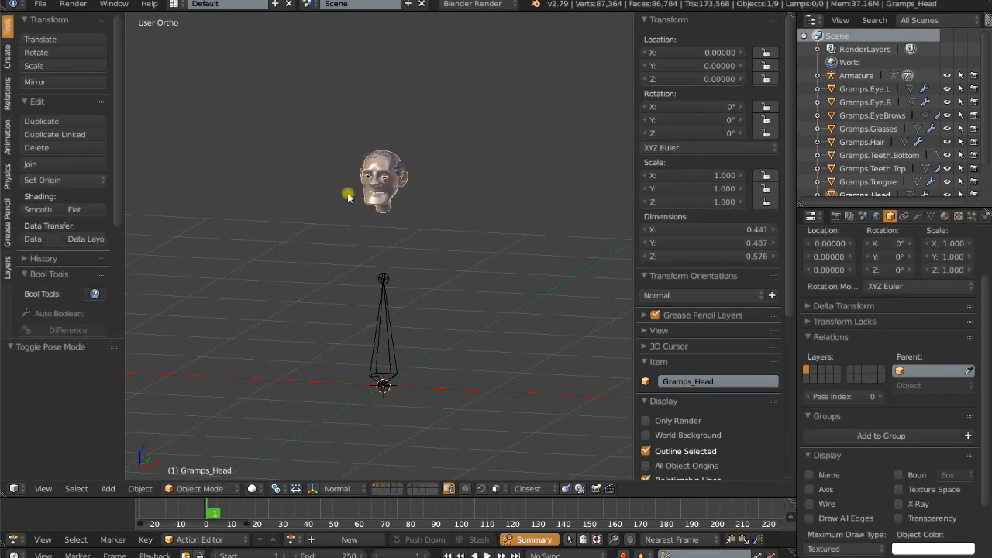
pyautogui.rightClick(378, 322)
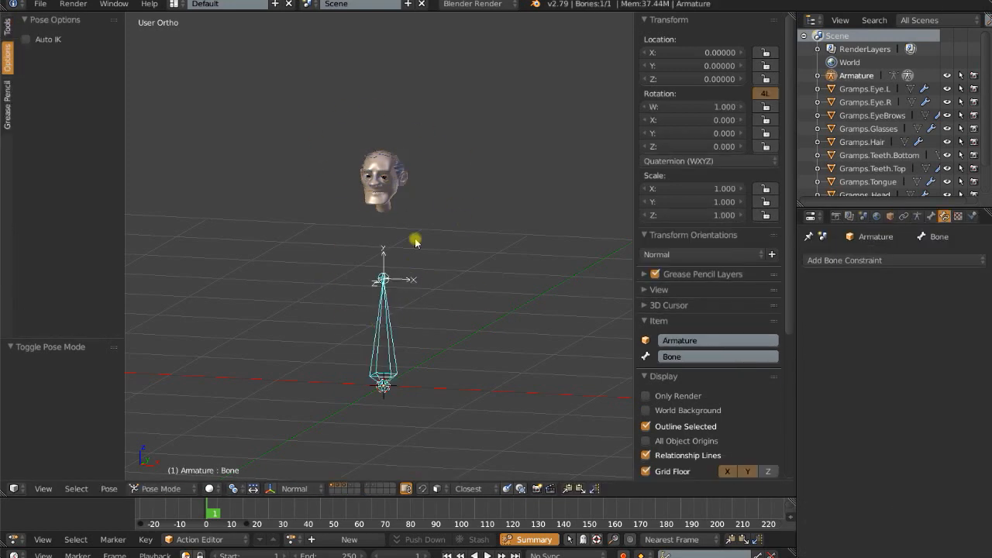
pyautogui.keyDown('shift'); pyautogui.moveTo(434, 244); pyautogui.dragTo(438, 278, button='middle'); pyautogui.keyUp('shift')
pyautogui.scroll(3, 438, 265)
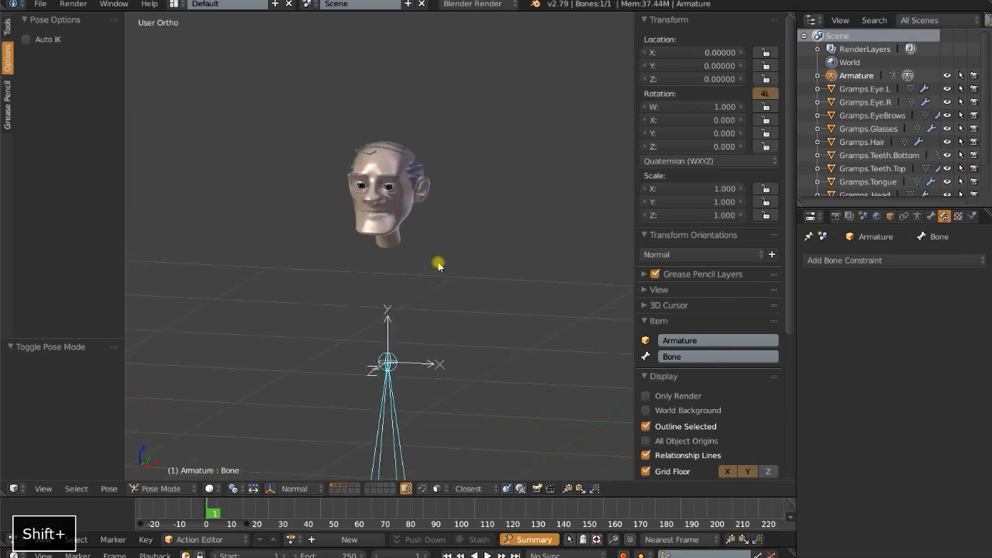
pyautogui.rightClick(384, 188)
pyautogui.rightClick(390, 191)
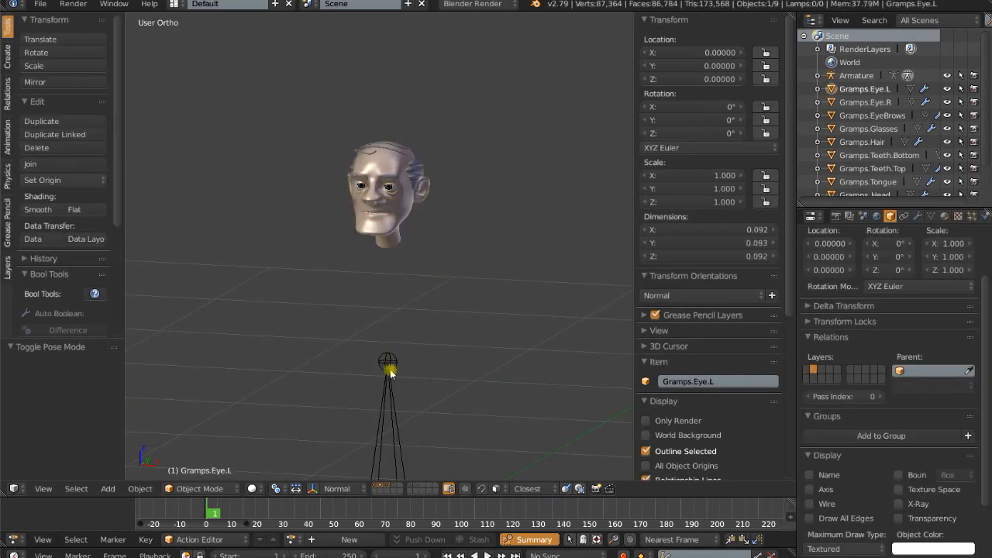
pyautogui.scroll(-2, 408, 266)
pyautogui.rightClick(399, 226)
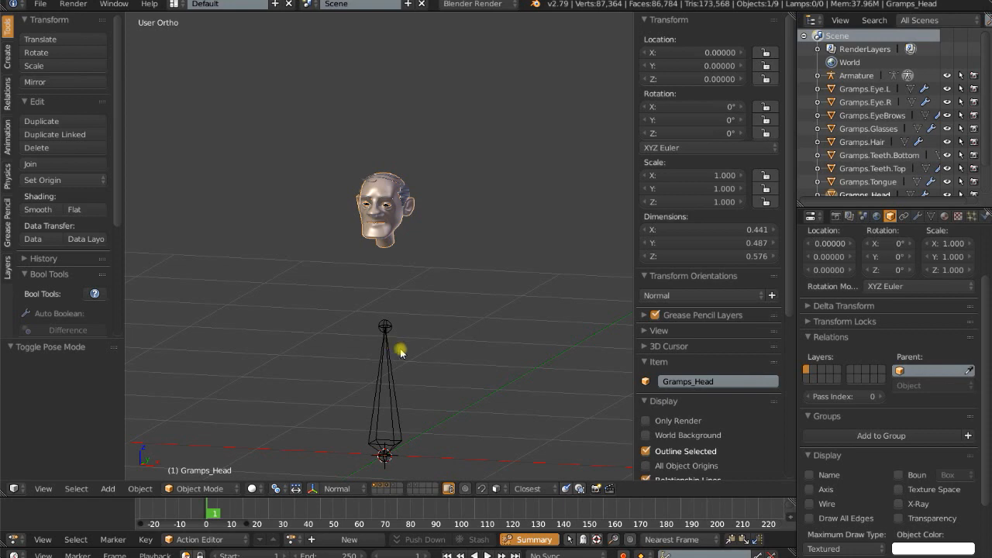
# Step: Select the armature's bone in Pose Mode and switch to the front view
pyautogui.rightClick(390, 397)
pyautogui.hotkey('ctrl', 'Tab')
pyautogui.press('KP_1')
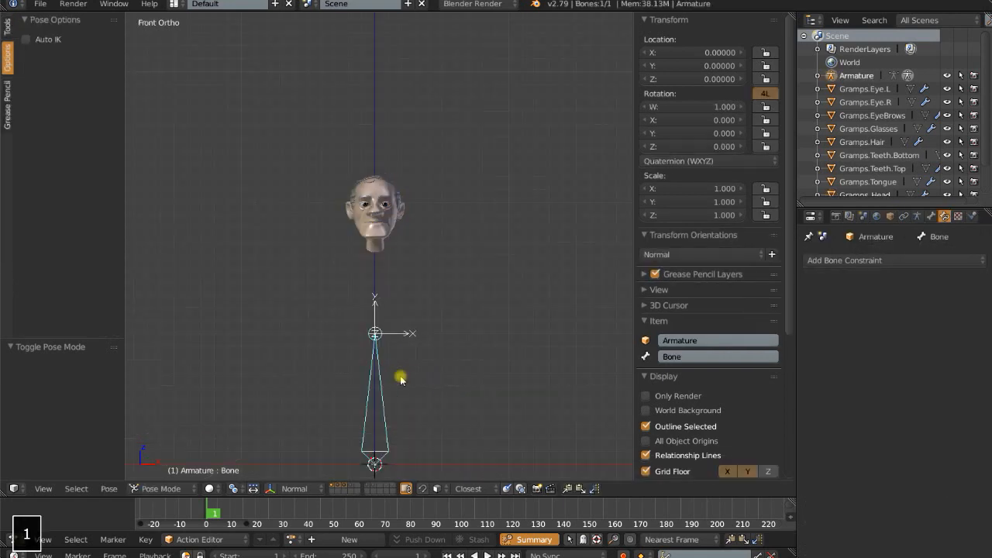
# Step: Rename the armature's bone as Root while viewing it from the side
pyautogui.press('KP_3')
pyautogui.click(688, 359)
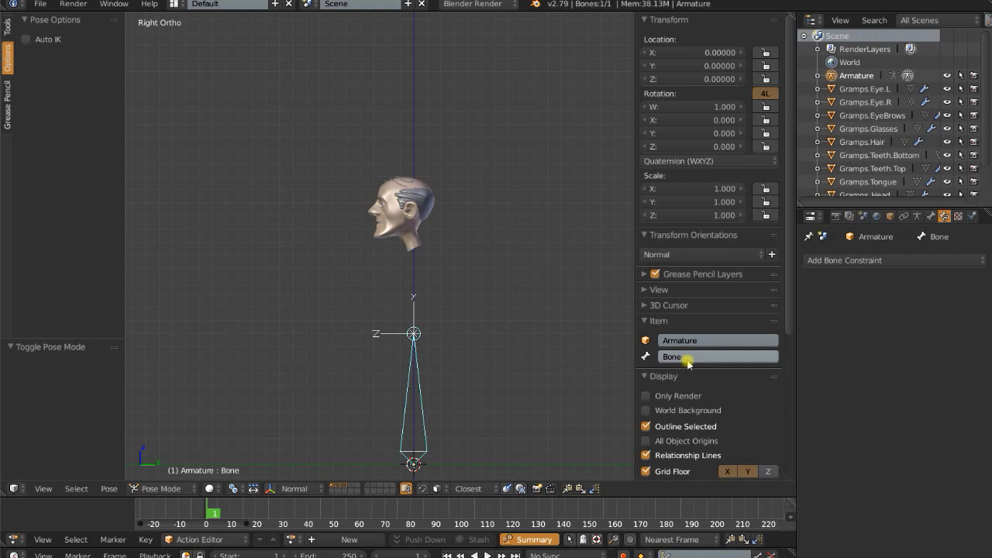
pyautogui.write('Roo')
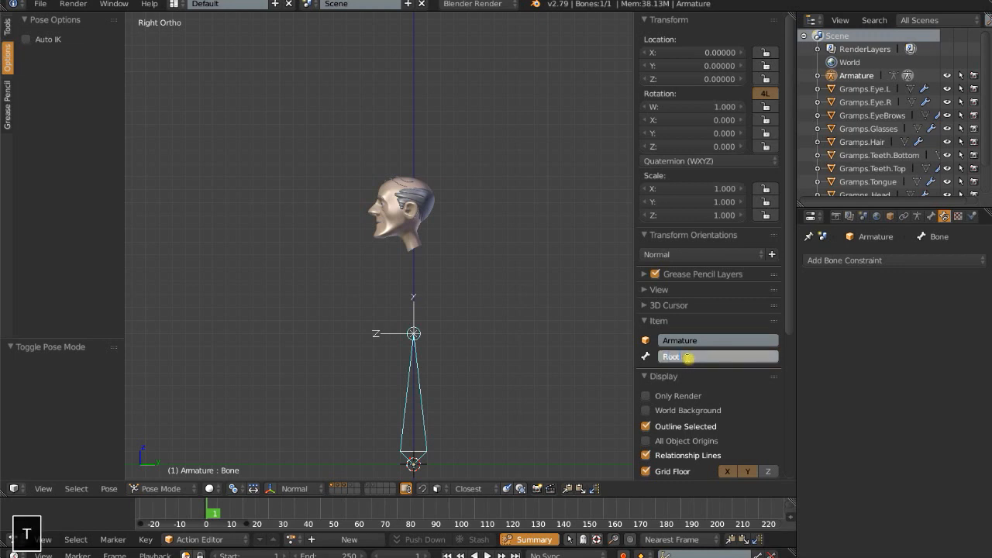
pyautogui.write('t')
pyautogui.press('Return')
# Step: In Edit Mode, rotate the Root bone's tail -90° about the X axis so the bone lies flat on the ground
pyautogui.press('Tab')
pyautogui.keyDown('shift'); pyautogui.moveTo(492, 377); pyautogui.dragTo(433, 281, button='middle'); pyautogui.keyUp('shift')
pyautogui.keyDown('shift'); pyautogui.rightClick(374, 238); pyautogui.keyUp('shift')
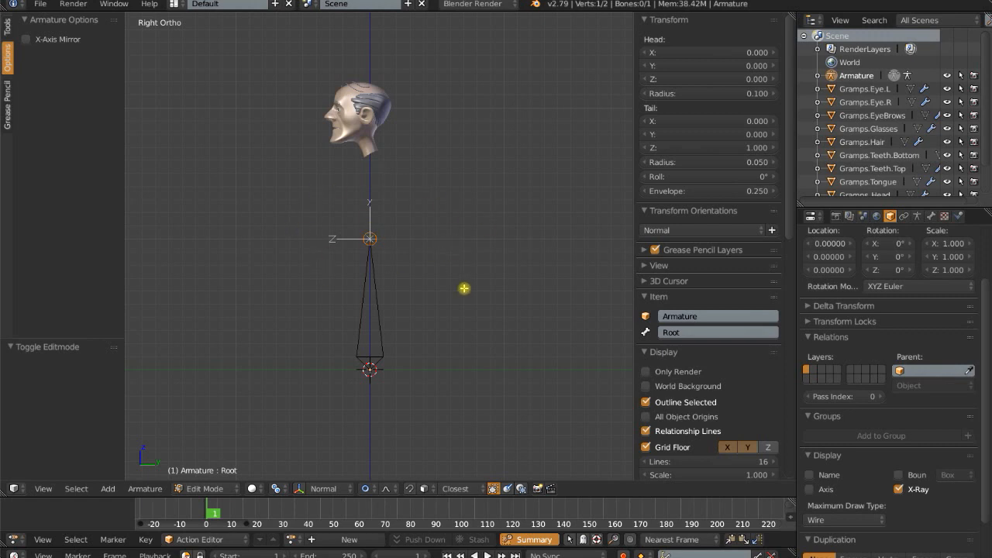
pyautogui.write('rx-90')
pyautogui.press('Return')
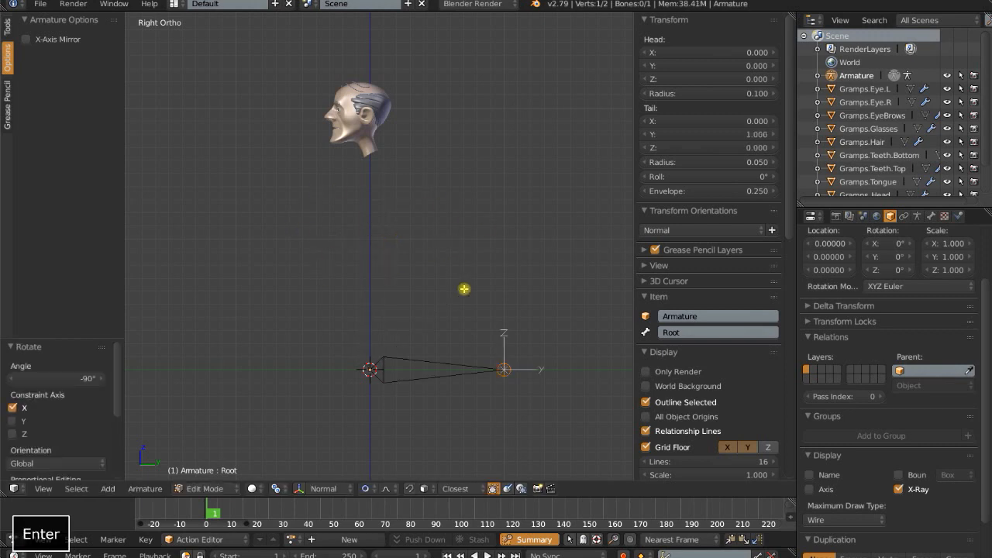
pyautogui.moveTo(421, 344); pyautogui.dragTo(454, 370, button='middle')
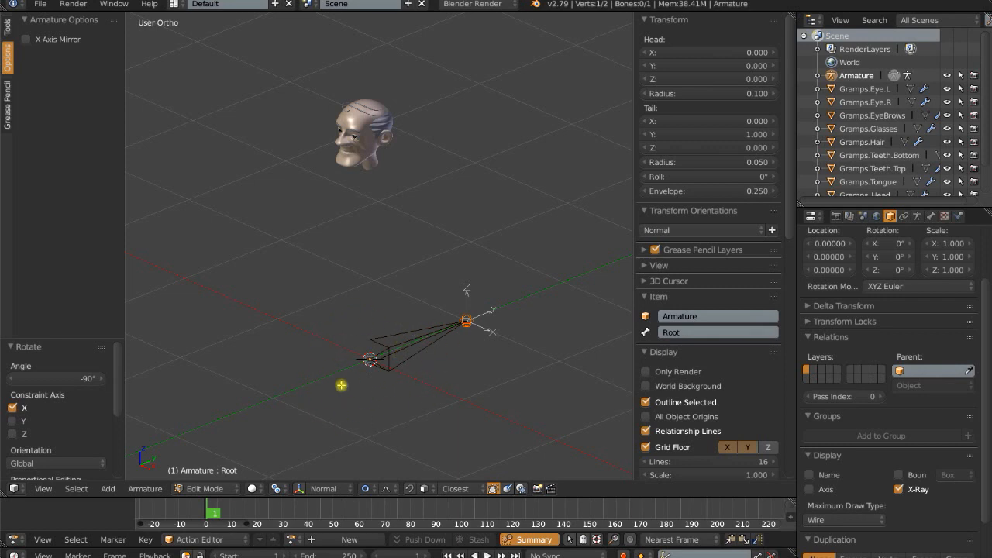
# Step: Try rotating the Root bone freely in Pose Mode
pyautogui.press('Tab')
pyautogui.rightClick(371, 364)
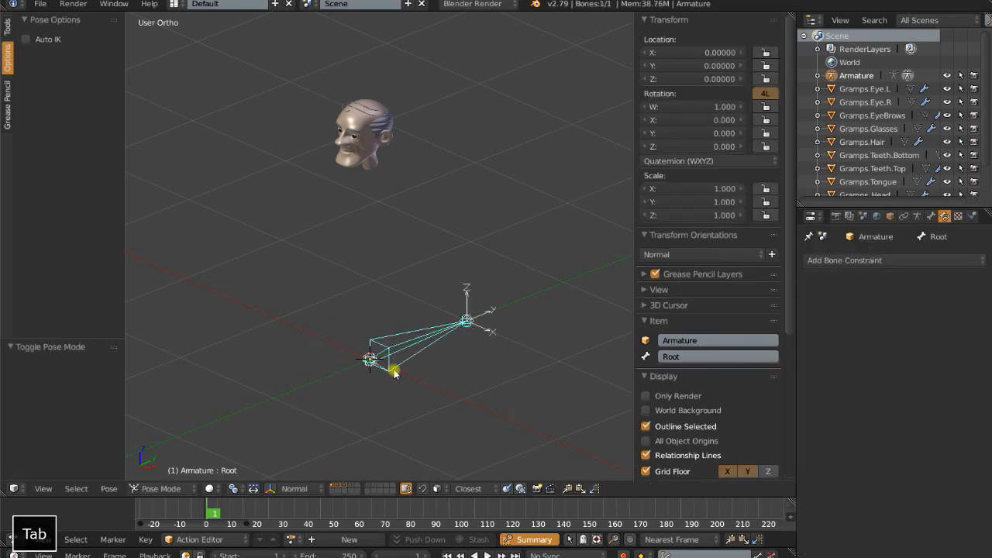
pyautogui.press('r')
pyautogui.press('r')
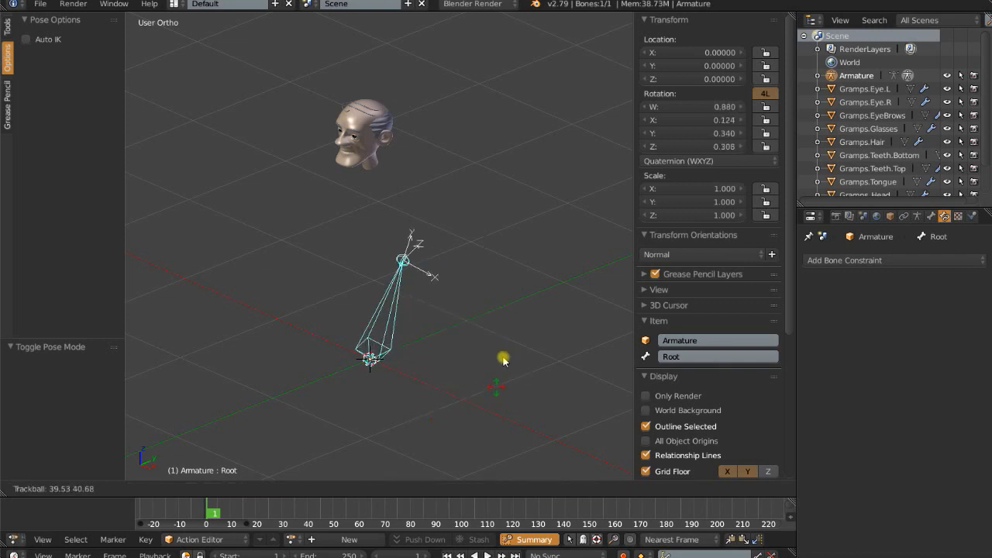
pyautogui.rightClick(372, 375)
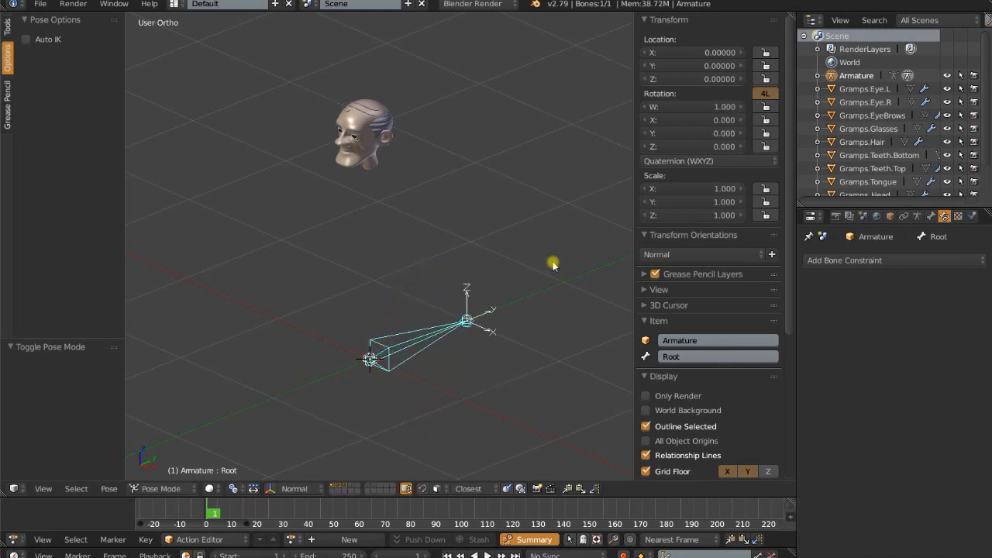
# Step: Select the Gramps head mesh and put it in Edit Mode, with the underside of the neck in view
pyautogui.scroll(-4, 424, 338)
pyautogui.moveTo(418, 338); pyautogui.dragTo(480, 314, button='middle')
pyautogui.press('Tab')
pyautogui.press('KP_1')
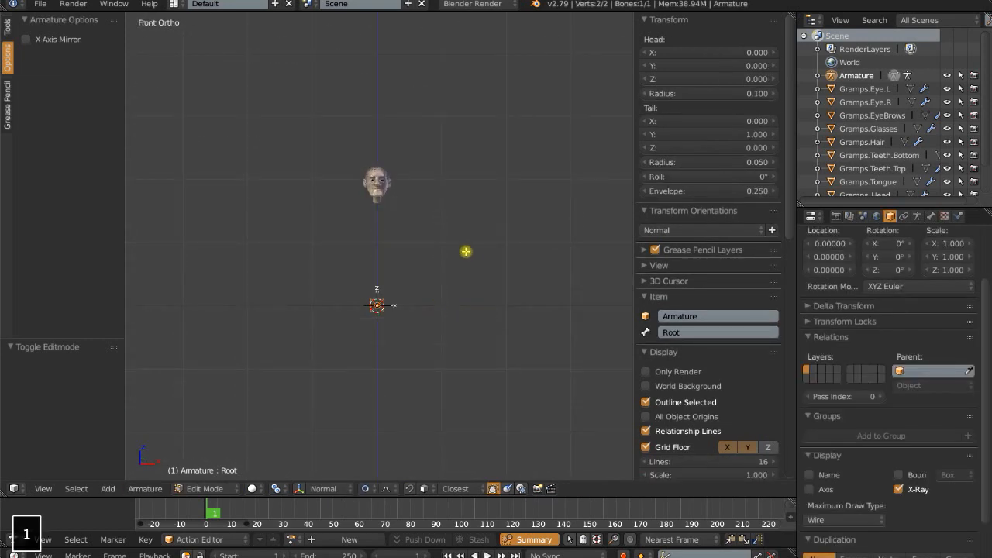
pyautogui.keyDown('shift'); pyautogui.moveTo(465, 251); pyautogui.dragTo(454, 332, button='middle'); pyautogui.keyUp('shift')
pyautogui.scroll(5, 417, 332)
pyautogui.scroll(4, 417, 332)
pyautogui.press('Tab')
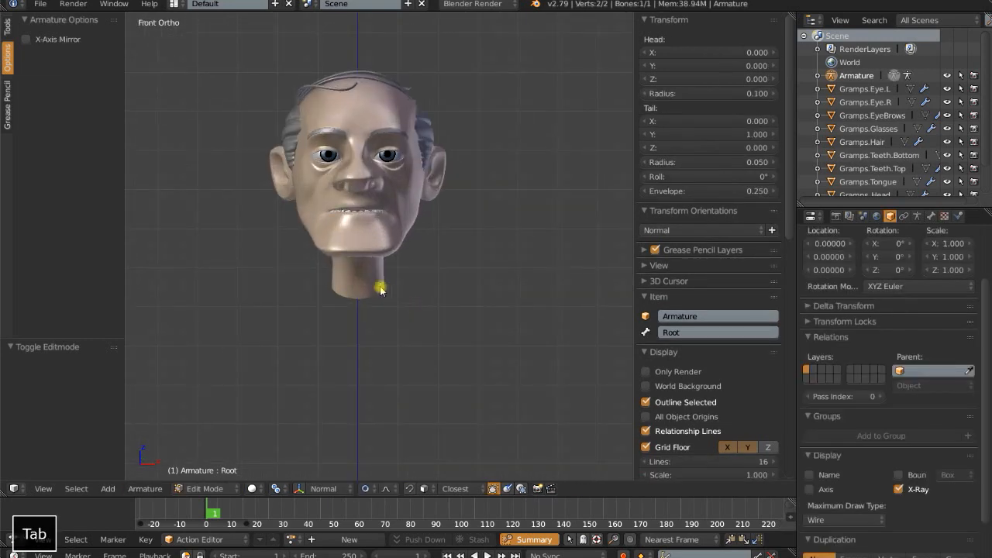
pyautogui.rightClick(377, 284)
pyautogui.moveTo(229, 203); pyautogui.dragTo(389, 294, button='middle')
pyautogui.press('Tab')
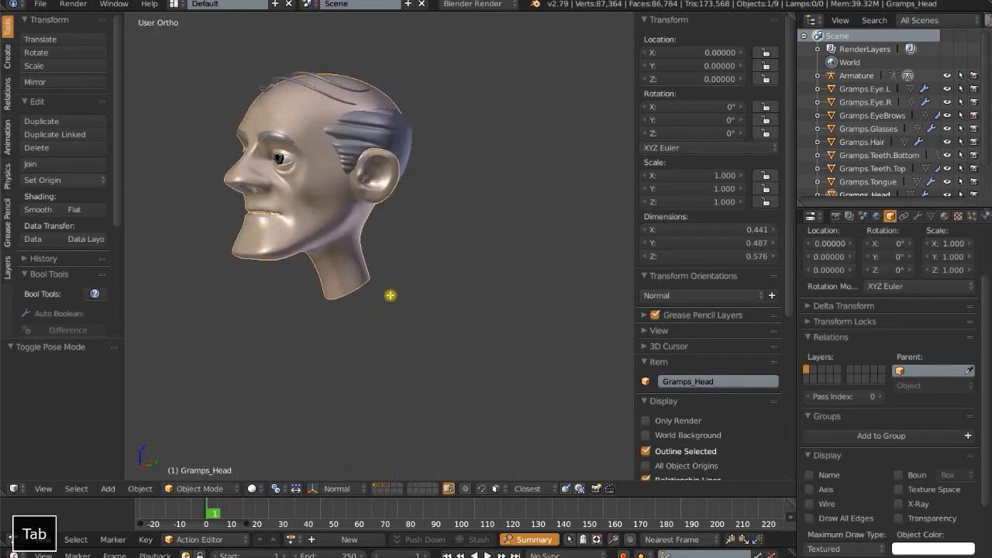
# Step: Select the open edge loop at the base of the neck and snap the 3D cursor to the selection
pyautogui.keyDown('alt'); pyautogui.rightClick(348, 293); pyautogui.keyUp('alt')
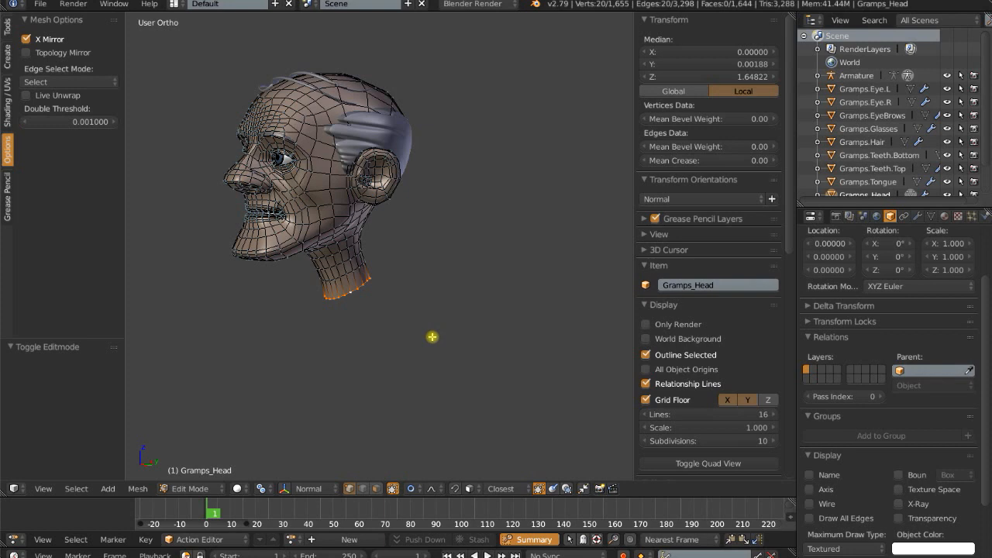
pyautogui.hotkey('shift', 's')
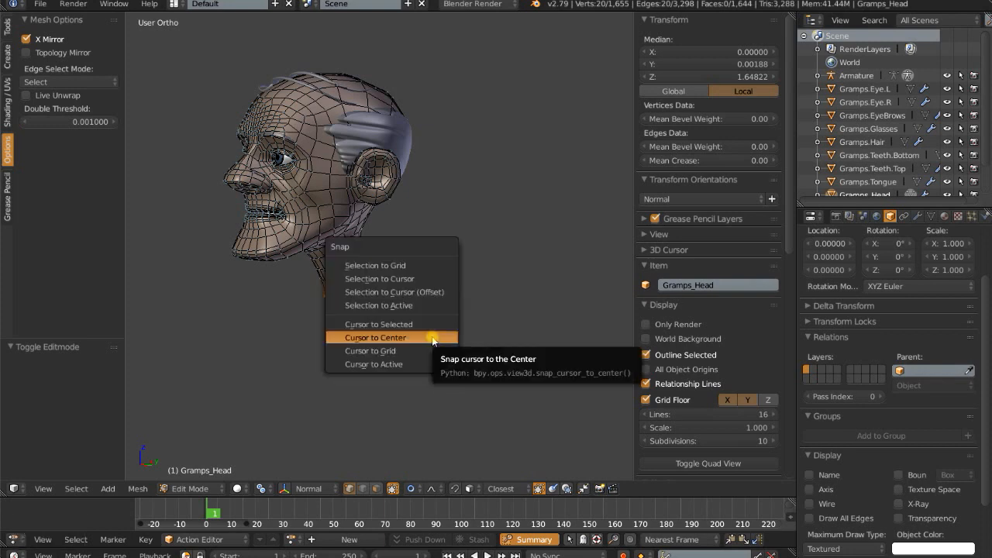
pyautogui.click(418, 325)
# Step: Leave the head's Edit Mode, put the armature in Edit Mode and add a new bone at the 3D cursor
pyautogui.scroll(-6, 419, 327)
pyautogui.press('Tab')
pyautogui.moveTo(352, 344); pyautogui.dragTo(377, 400, button='middle')
pyautogui.rightClick(386, 376)
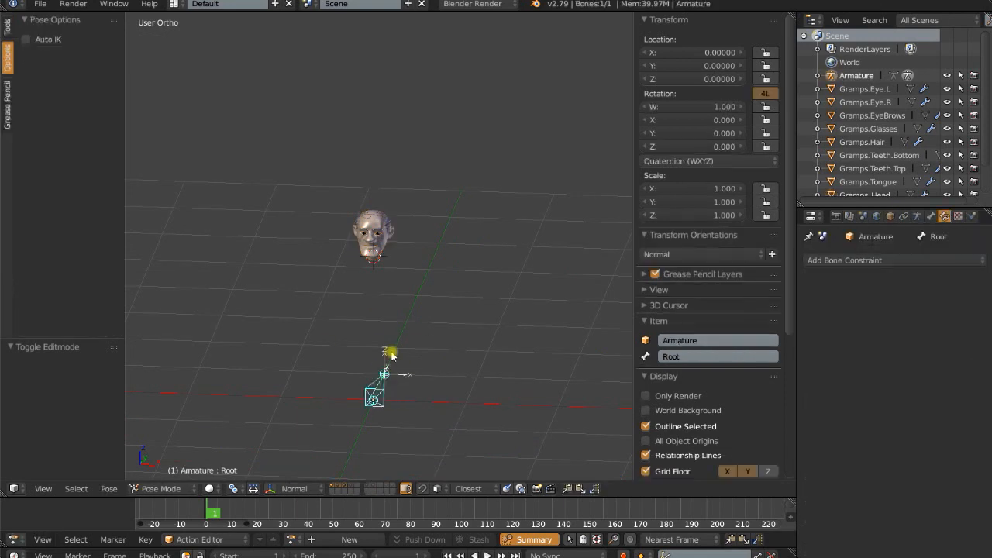
pyautogui.press('Tab')
pyautogui.scroll(4, 431, 357)
pyautogui.scroll(-4, 430, 358)
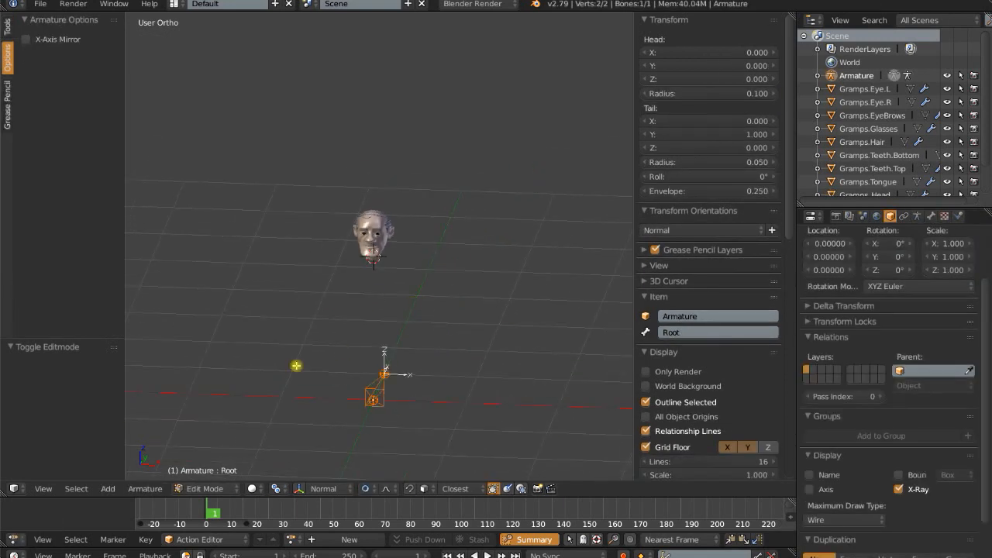
pyautogui.hotkey('shift', 'a')
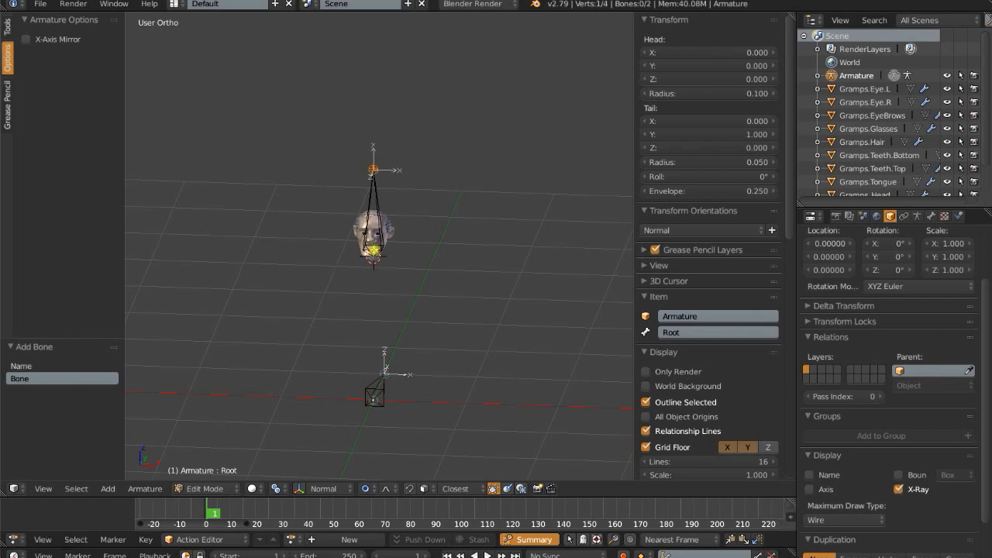
# Step: Move the new bone's tail in side view to the top of the neck, at about Y -0.034, Z 1.828
pyautogui.press('1')
pyautogui.press('3')
pyautogui.scroll(5, 374, 249)
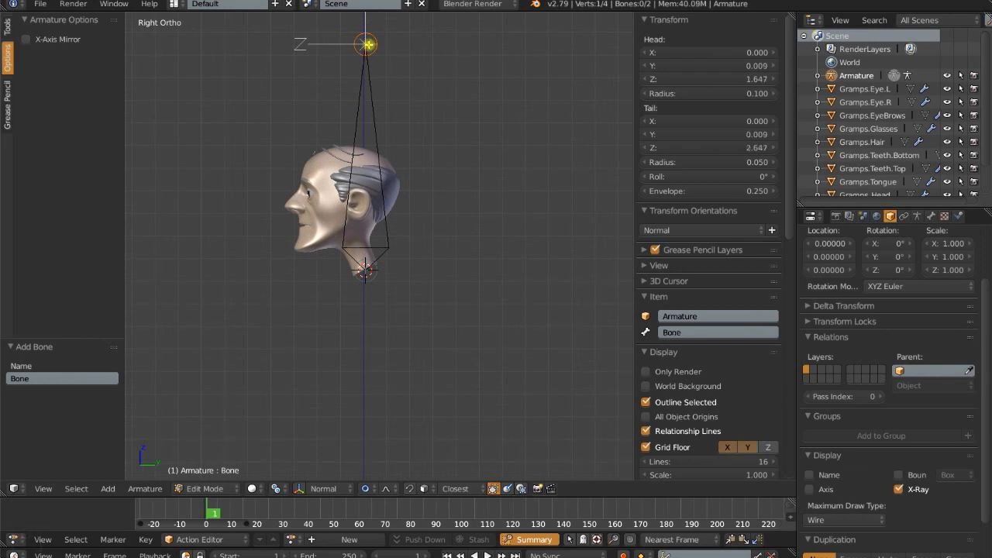
pyautogui.press('g')
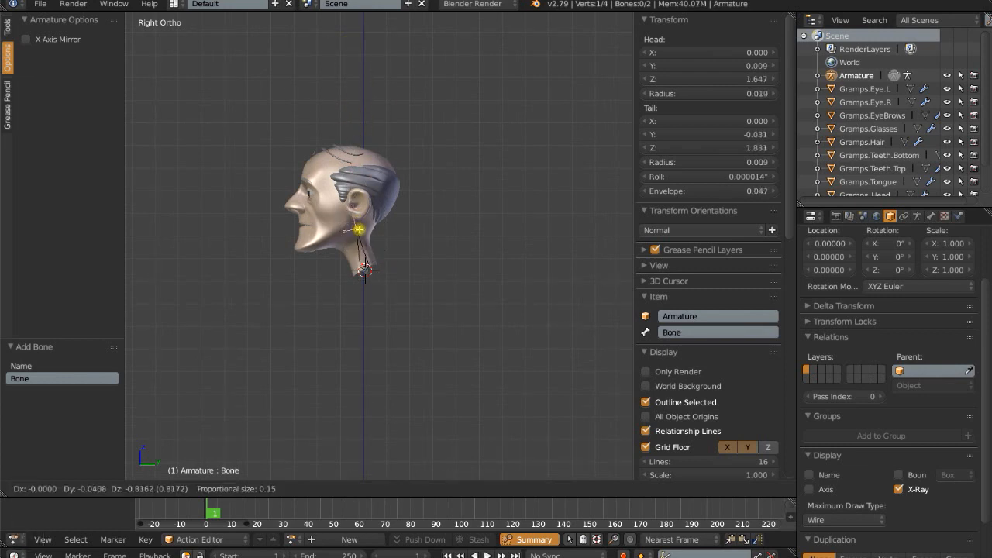
pyautogui.click(361, 231)
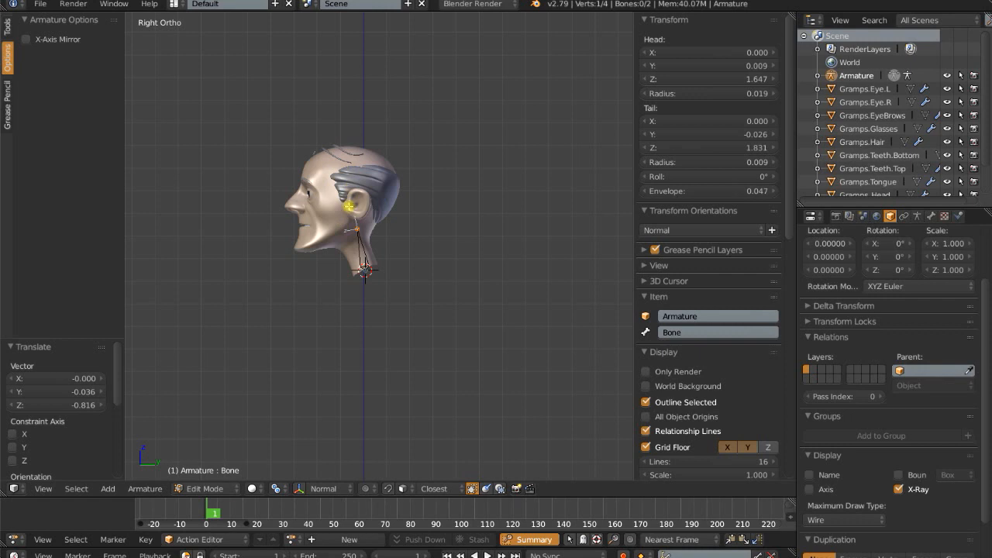
pyautogui.press('g')
pyautogui.click(361, 241)
# Step: Rename the new neck bone as DEF.Neck
pyautogui.click(689, 330)
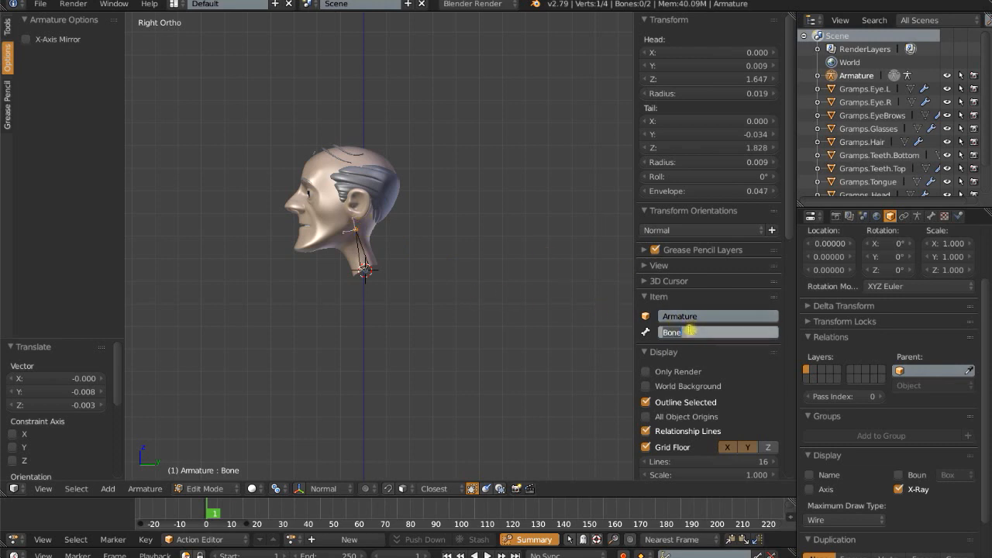
pyautogui.write('DEF.Ne')
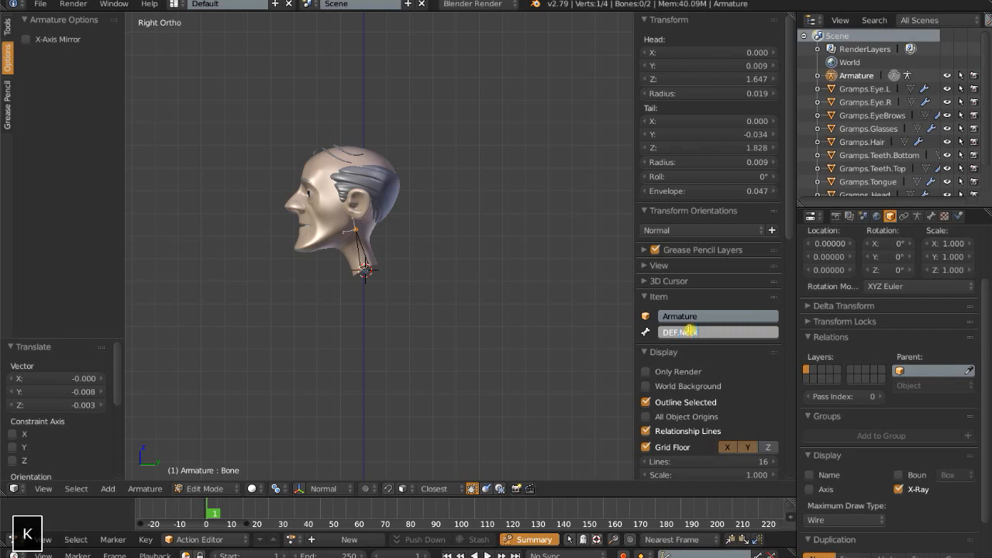
pyautogui.write('ck')
pyautogui.press('Return')
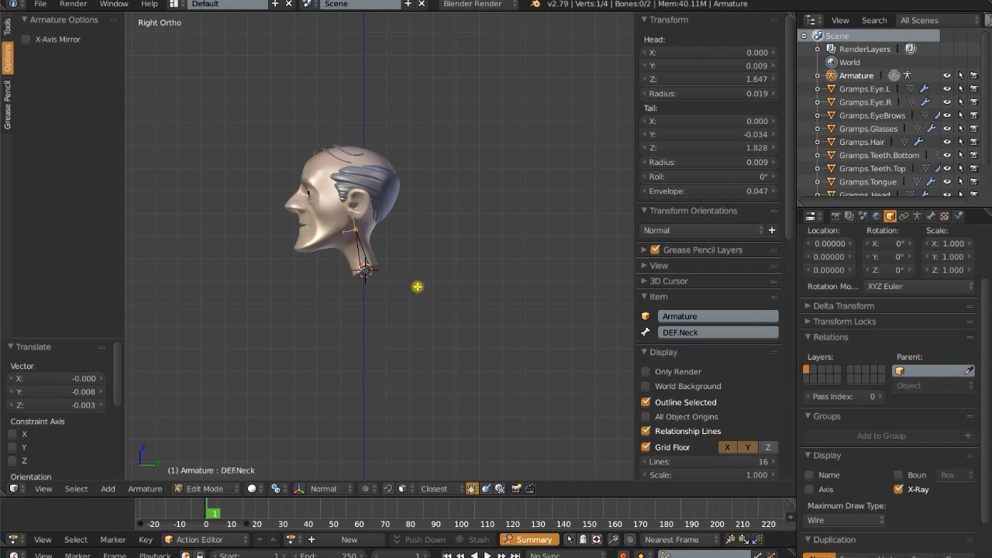
# Step: Extrude a bone from the neck bone's tail and raise its tip about 0.362 along Z to the top of the head
pyautogui.press('e')
pyautogui.press('Escape')
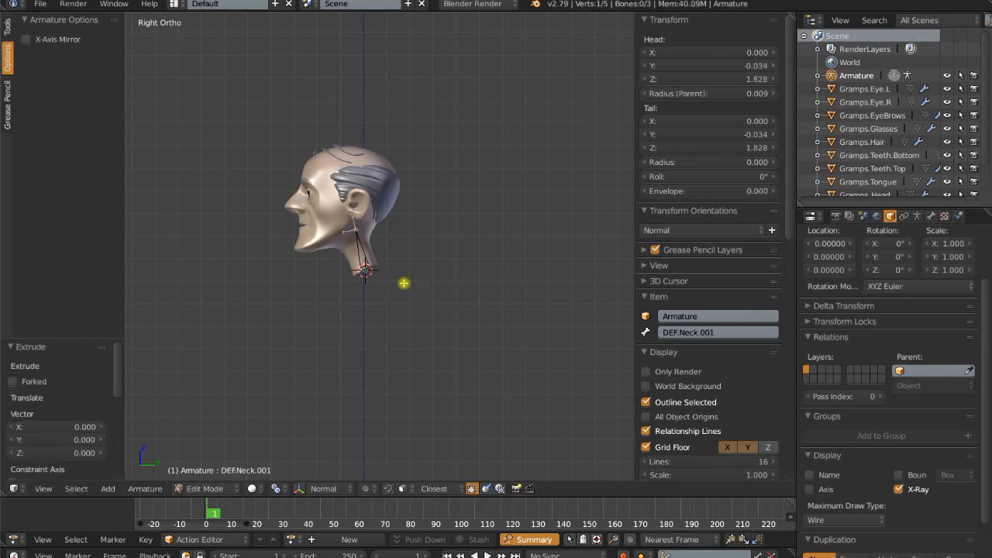
pyautogui.press('g')
pyautogui.press('z')
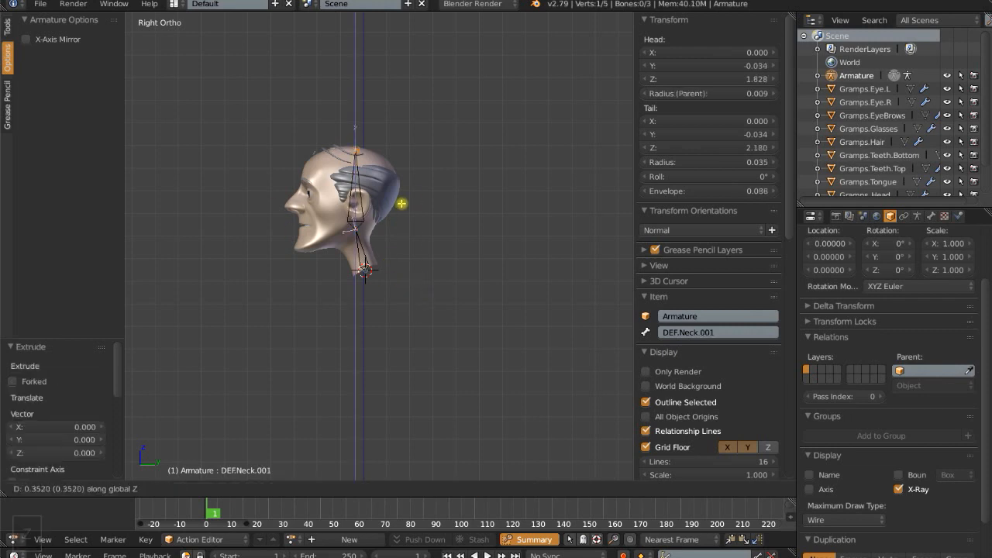
pyautogui.click(401, 201)
# Step: Select the extruded bone and rename it as DEF.Head
pyautogui.moveTo(355, 191); pyautogui.dragTo(594, 250, button='right')
pyautogui.rightClick(609, 237)
pyautogui.click(727, 334)
pyautogui.click(726, 334)
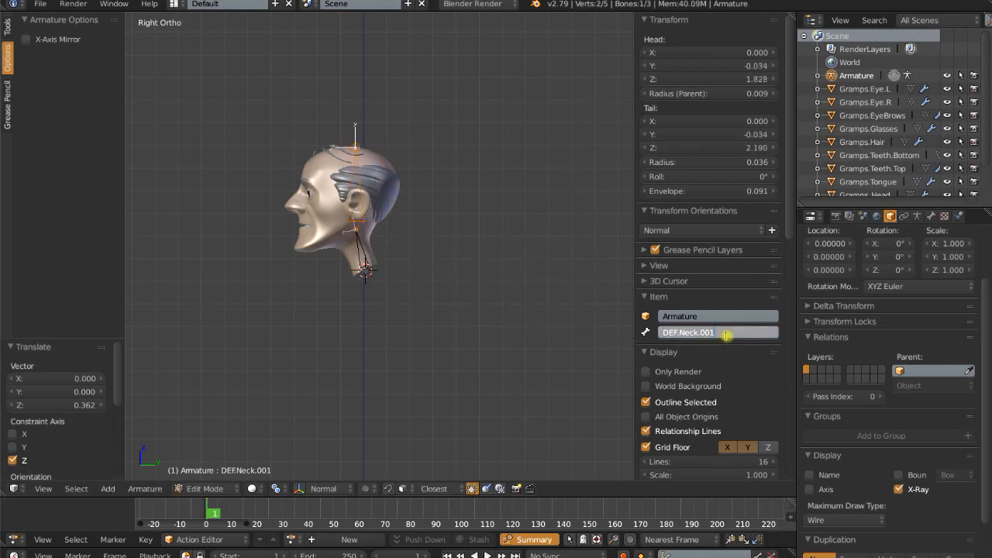
pyautogui.press('BackSpace')
pyautogui.press('BackSpace')
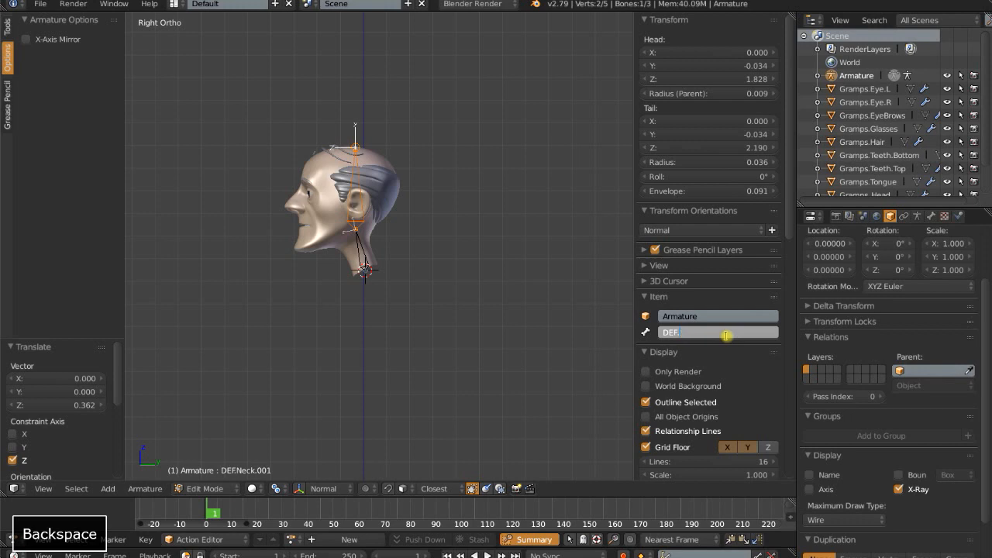
pyautogui.write('Head')
pyautogui.press('Return')
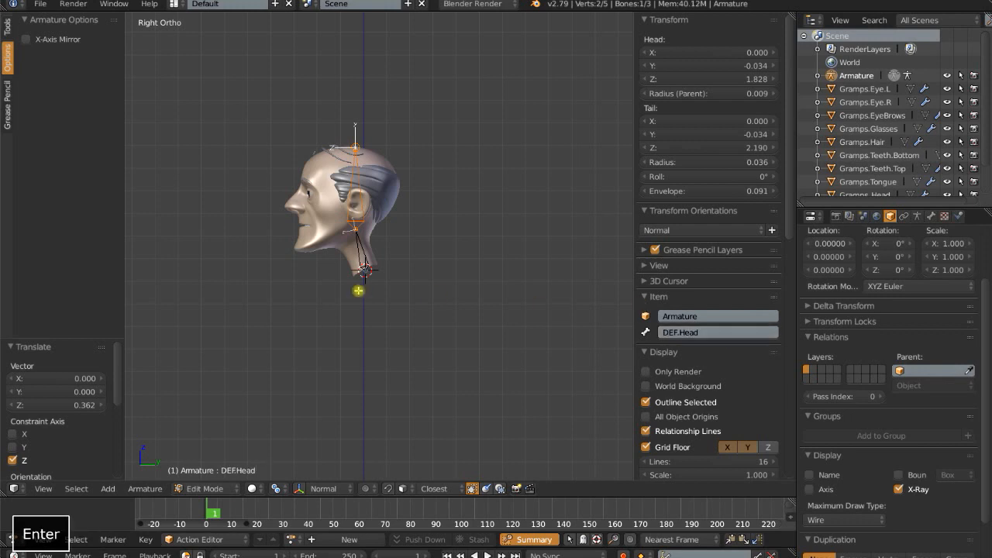
# Step: Put the armature in Pose Mode and select the neck and head bones in turn, ending on DEF.Neck
pyautogui.scroll(-5, 359, 291)
pyautogui.hotkey('ctrl', 'Tab')
pyautogui.moveTo(380, 305); pyautogui.dragTo(395, 283, button='middle')
pyautogui.rightClick(368, 249)
pyautogui.rightClick(366, 225)
pyautogui.rightClick(366, 252)
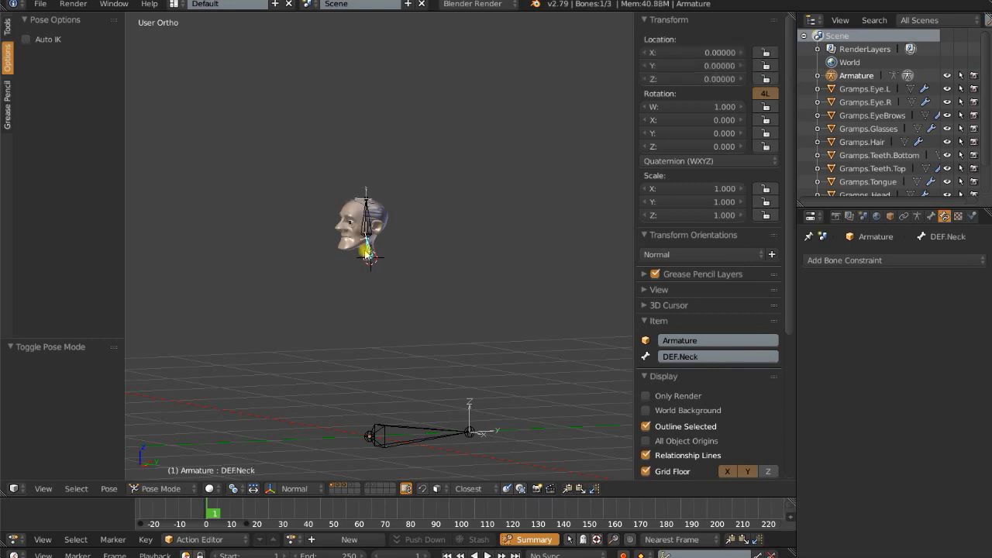
# Step: Select the Root bone and turn off Deform in its bone settings
pyautogui.rightClick(397, 430)
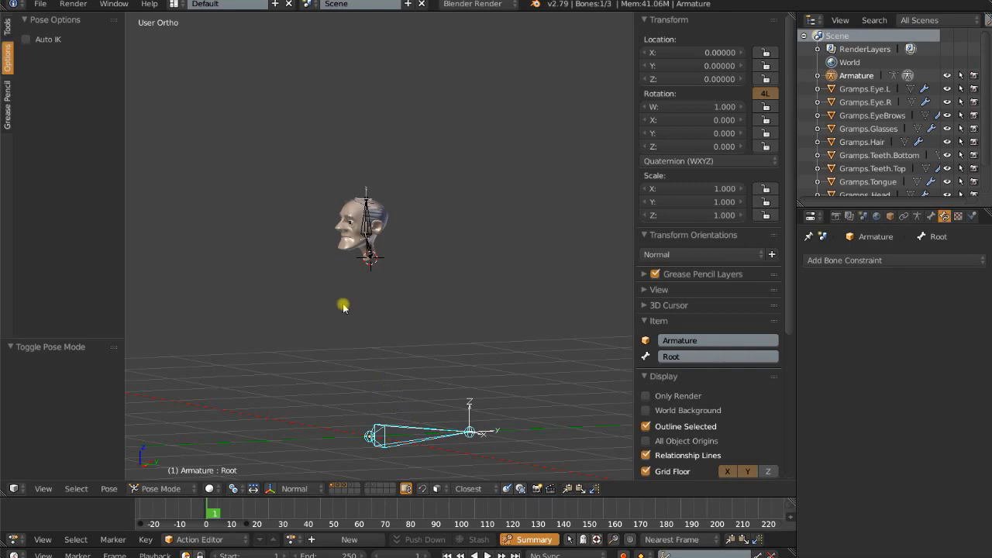
pyautogui.moveTo(343, 303); pyautogui.dragTo(491, 328, button='middle')
pyautogui.click(933, 216)
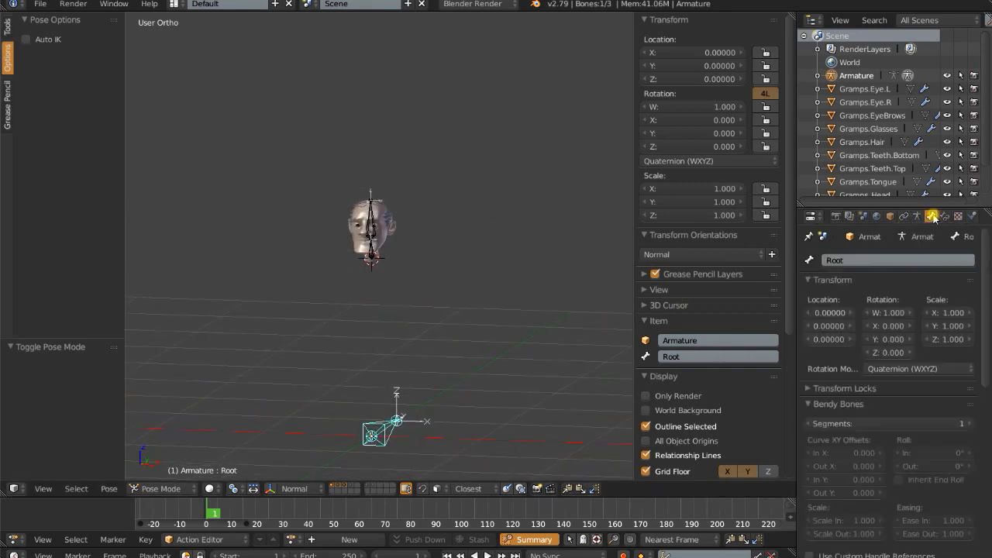
pyautogui.scroll(-8, 863, 405)
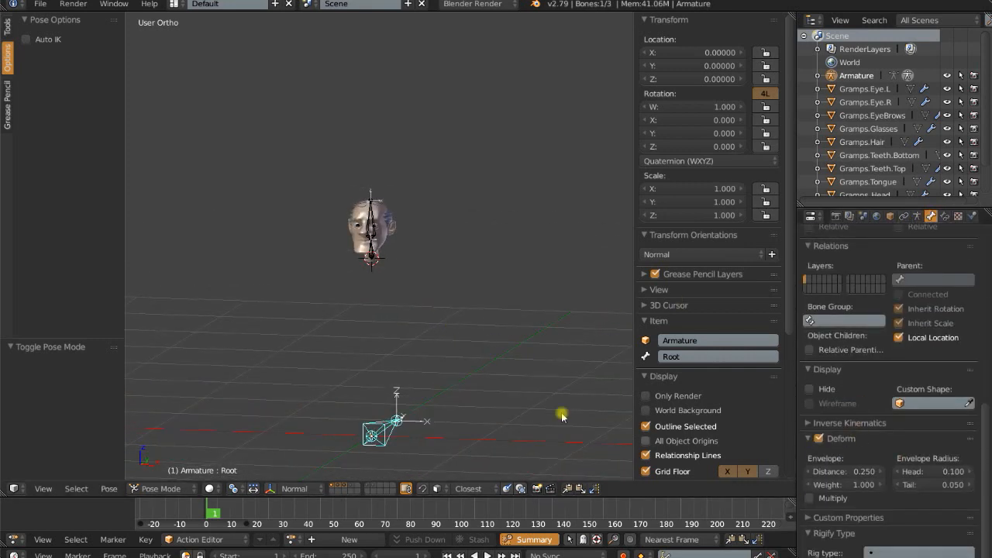
pyautogui.click(820, 439)
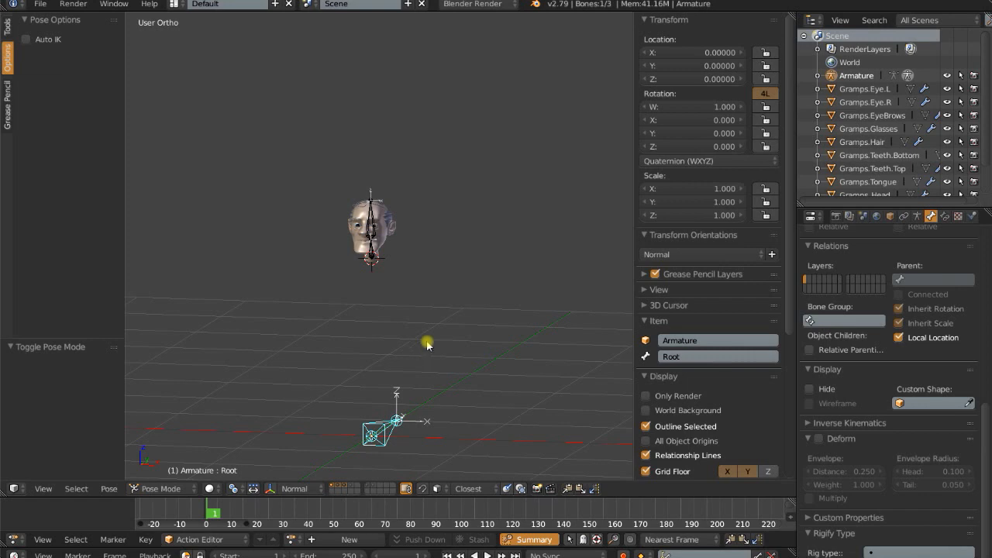
# Step: Check the Deform setting of the neck, head and Root bones in turn, and view the head up close
pyautogui.rightClick(372, 247)
pyautogui.rightClick(372, 246)
pyautogui.rightClick(372, 227)
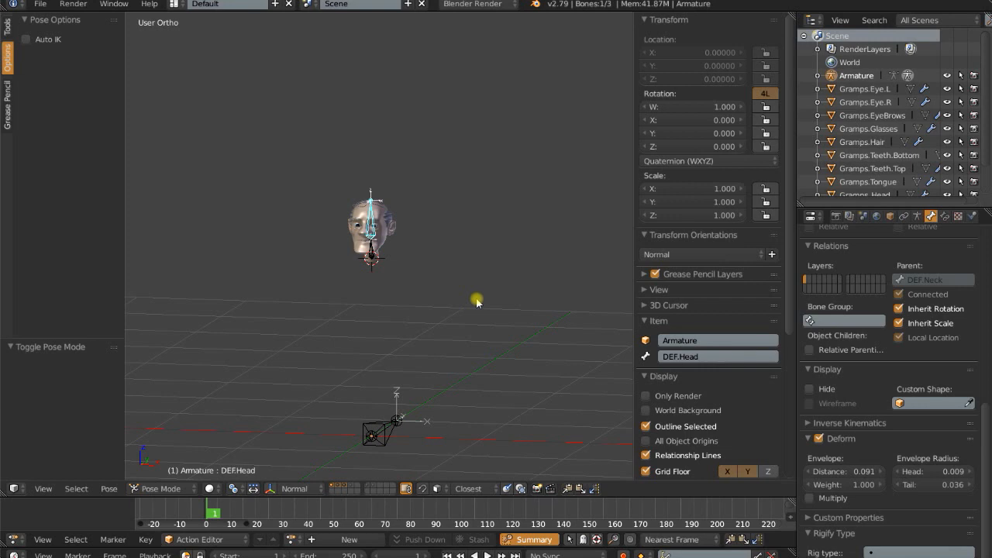
pyautogui.rightClick(392, 419)
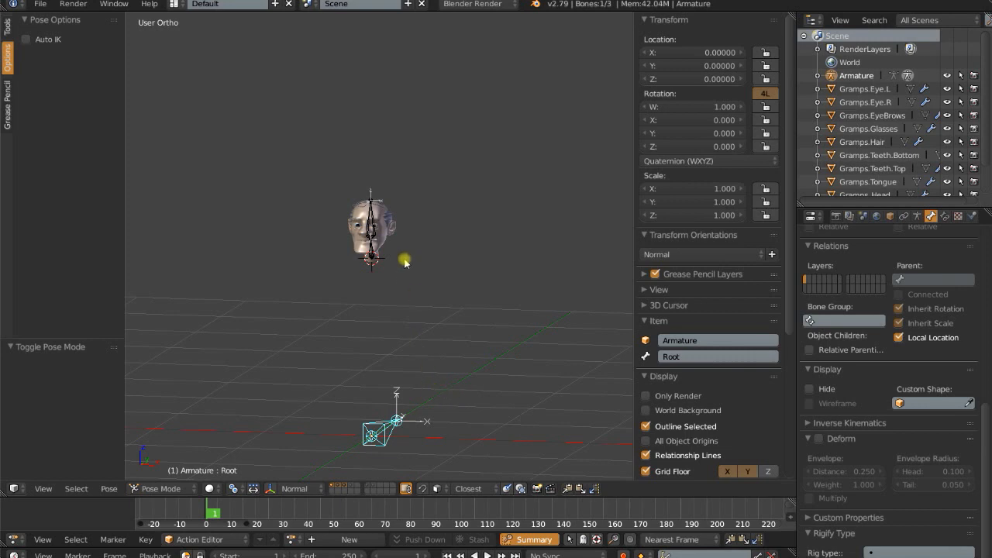
pyautogui.moveTo(402, 259); pyautogui.dragTo(426, 284, button='middle')
pyautogui.scroll(4, 416, 255)
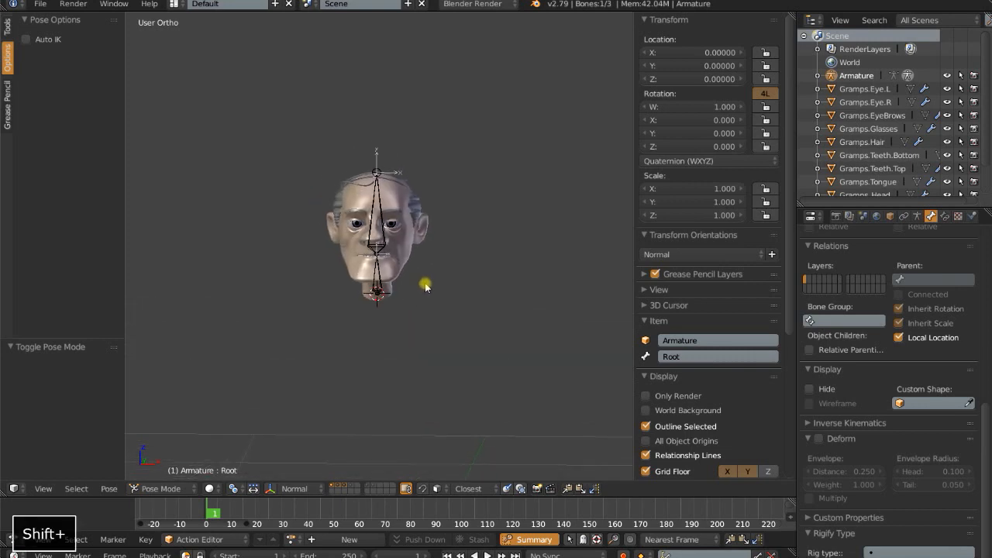
# Step: Select the DEF.Neck bone and the Gramps_Head mesh in turn, and examine how the bones sit inside the head
pyautogui.scroll(5, 426, 281)
pyautogui.rightClick(375, 294)
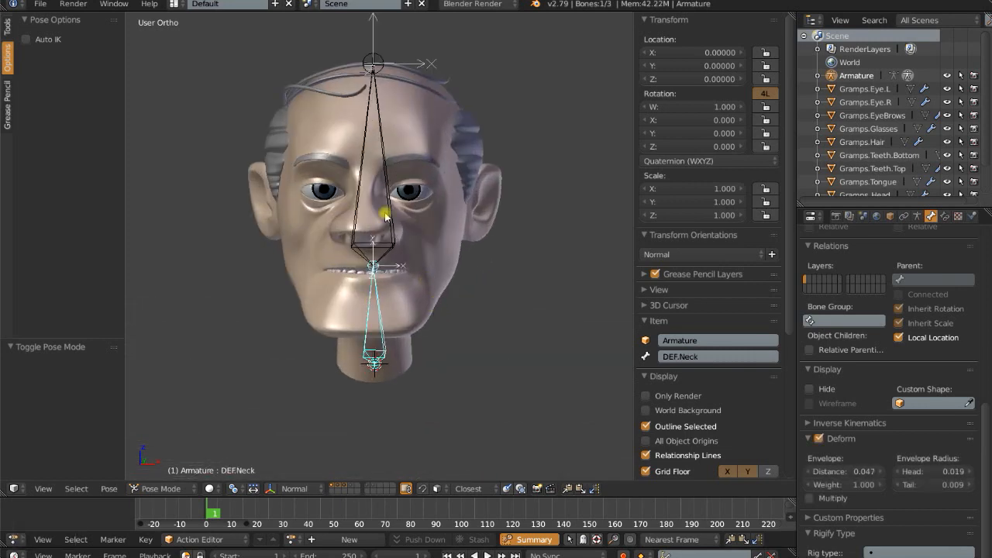
pyautogui.rightClick(434, 292)
pyautogui.scroll(-3, 436, 297)
pyautogui.moveTo(434, 303)
pyautogui.mouseDown(button='middle')
pyautogui.moveTo(401, 303)
pyautogui.moveTo(441, 293)
pyautogui.mouseUp(button='middle')
pyautogui.scroll(1, 444, 300)
pyautogui.scroll(1, 435, 290)
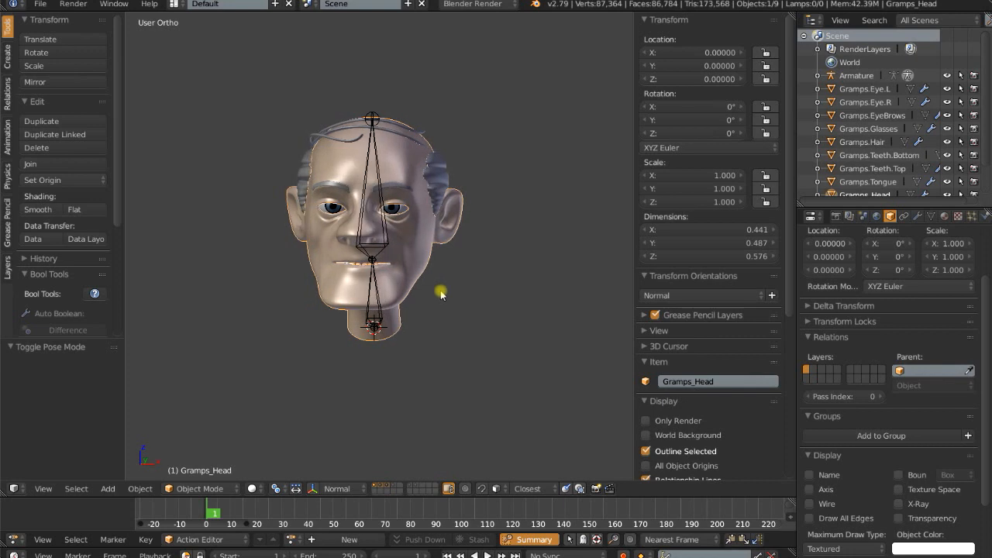
pyautogui.scroll(2, 445, 291)
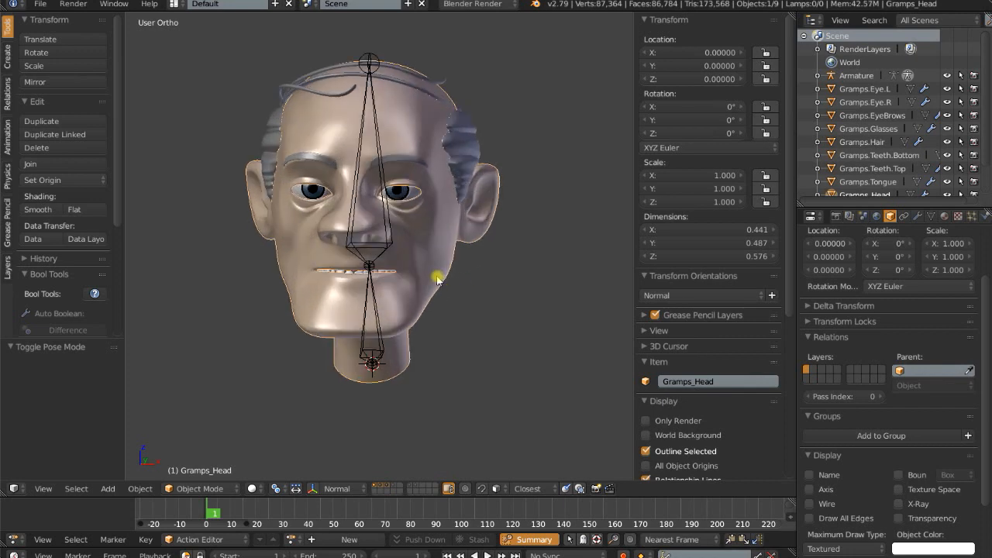
pyautogui.scroll(-2, 437, 279)
pyautogui.moveTo(416, 323); pyautogui.dragTo(449, 199, button='middle')
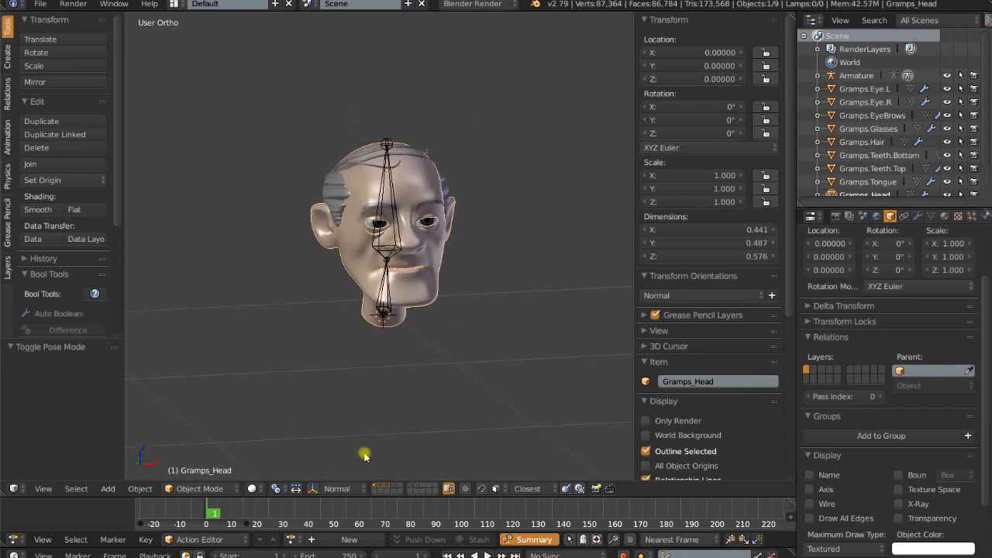
# Step: Show only the first layer and only the second layer in turn, and inspect the eyes, teeth and tongue individually
pyautogui.click(375, 488)
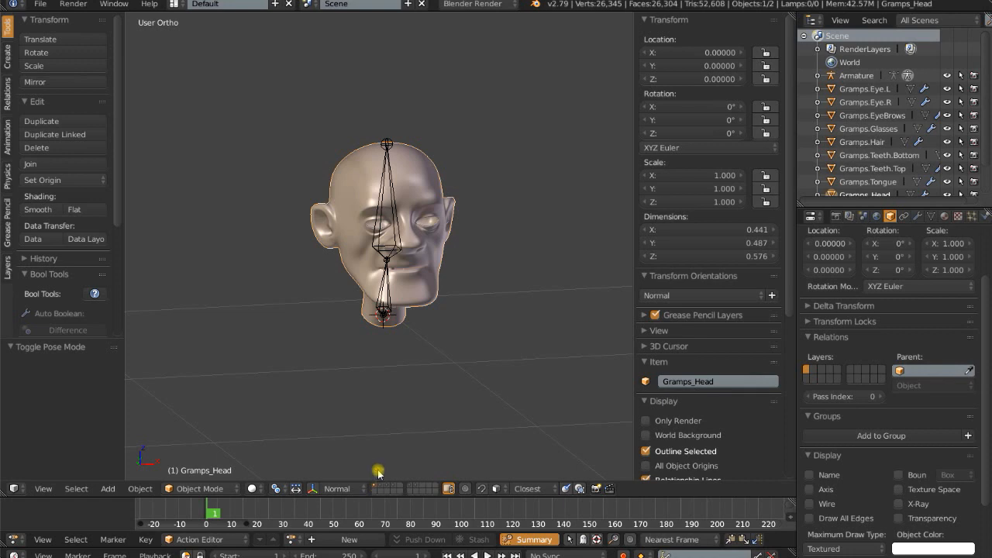
pyautogui.moveTo(363, 384); pyautogui.dragTo(392, 373, button='middle')
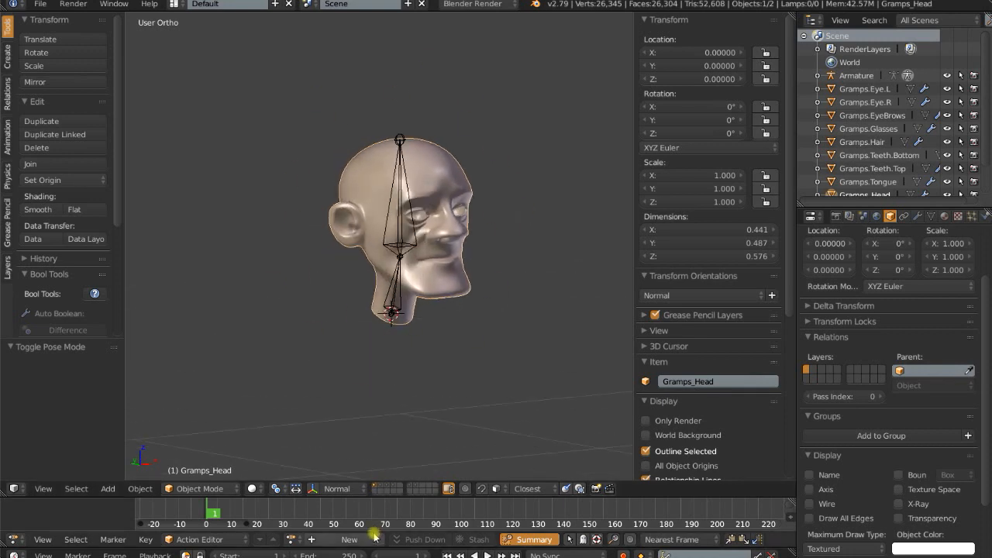
pyautogui.click(381, 487)
pyautogui.moveTo(396, 390); pyautogui.dragTo(410, 378, button='middle')
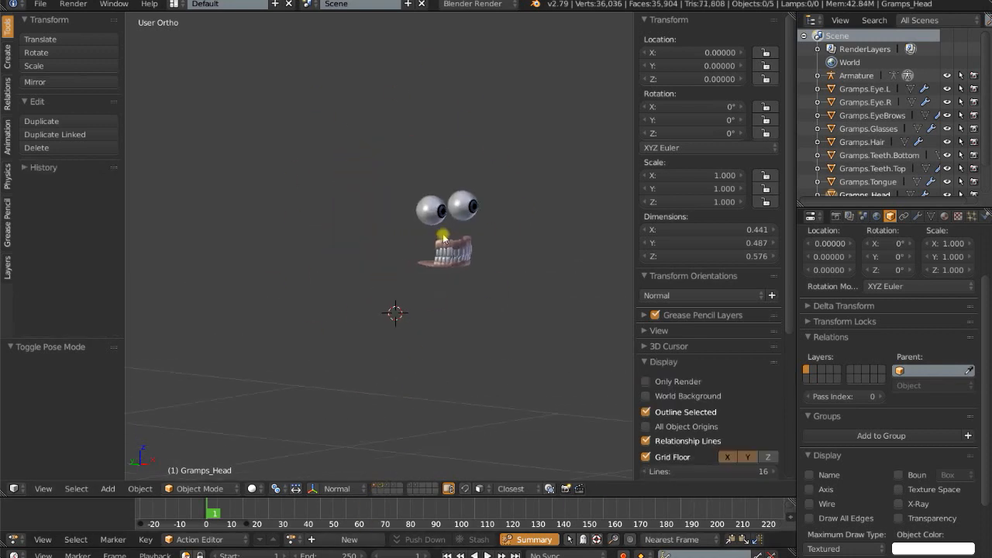
pyautogui.rightClick(427, 217)
pyautogui.rightClick(468, 204)
pyautogui.rightClick(449, 259)
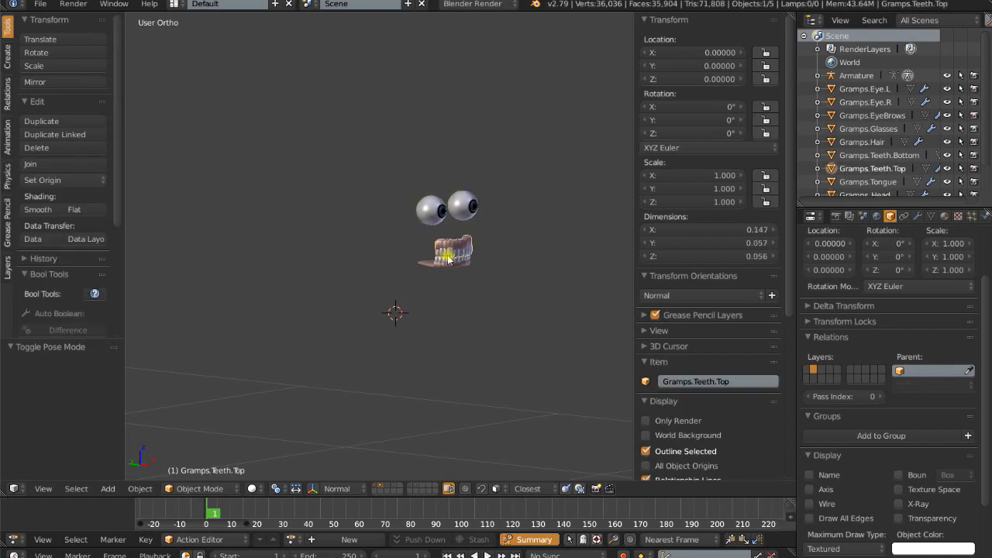
pyautogui.rightClick(446, 266)
pyautogui.rightClick(427, 262)
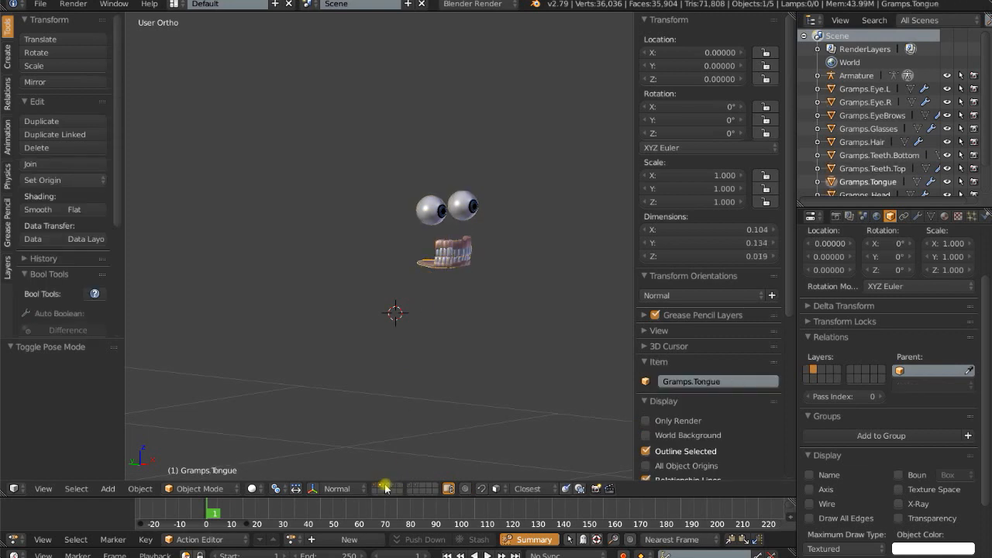
# Step: Show only the third layer and inspect the hair and eyebrow meshes
pyautogui.click(385, 489)
pyautogui.rightClick(391, 182)
pyautogui.rightClick(481, 190)
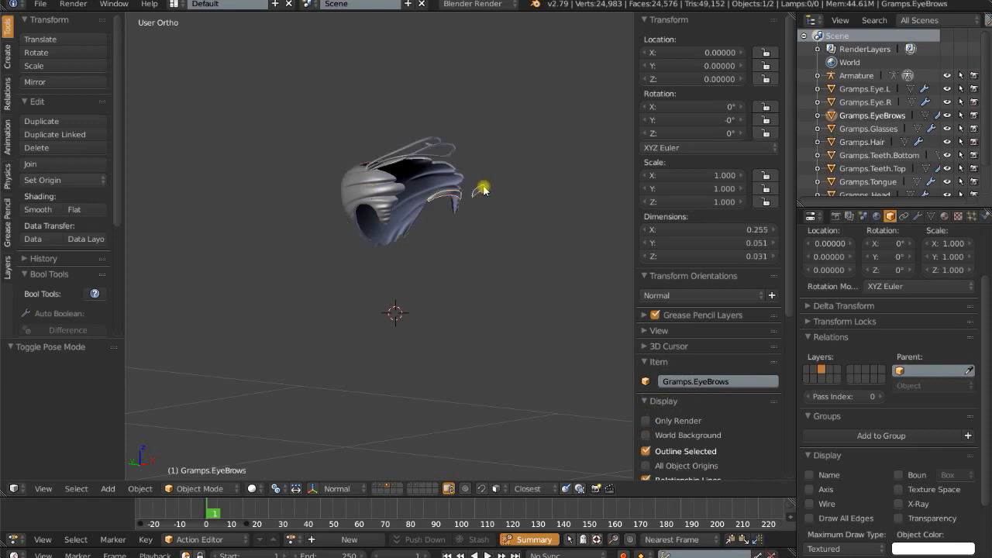
# Step: Show the three character layers together and parent the Gramps_Head mesh to the armature with automatic weights
pyautogui.keyDown('shift'); pyautogui.click(376, 487); pyautogui.keyUp('shift')
pyautogui.moveTo(455, 414); pyautogui.dragTo(439, 304, button='middle')
pyautogui.rightClick(439, 304)
pyautogui.moveTo(390, 399); pyautogui.dragTo(421, 368, button='middle')
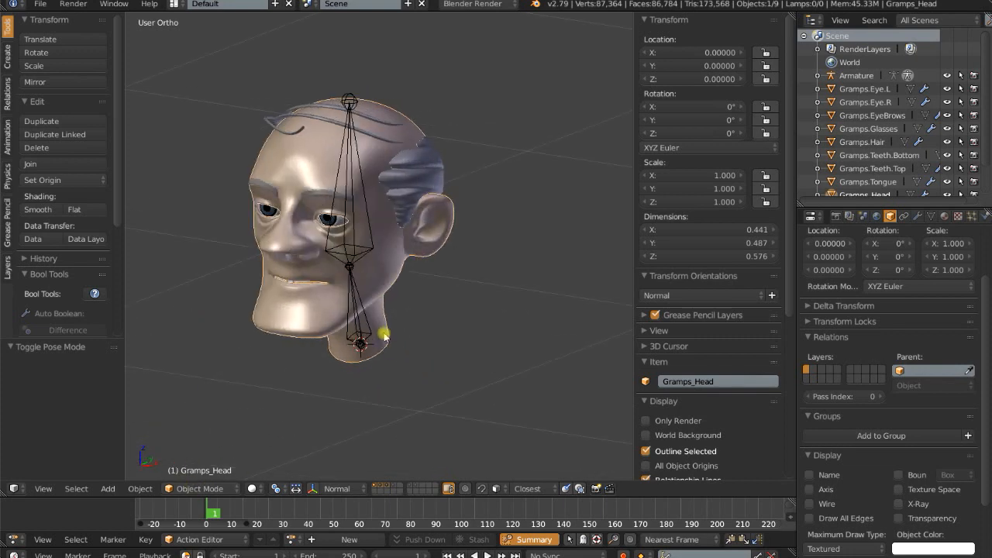
pyautogui.keyDown('shift'); pyautogui.rightClick(361, 228); pyautogui.keyUp('shift')
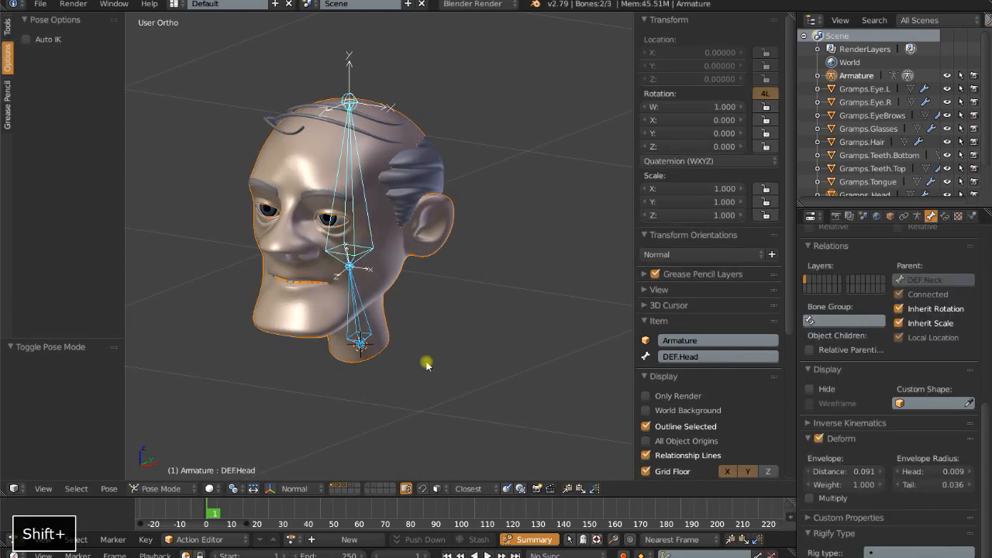
pyautogui.hotkey('ctrl', 'p')
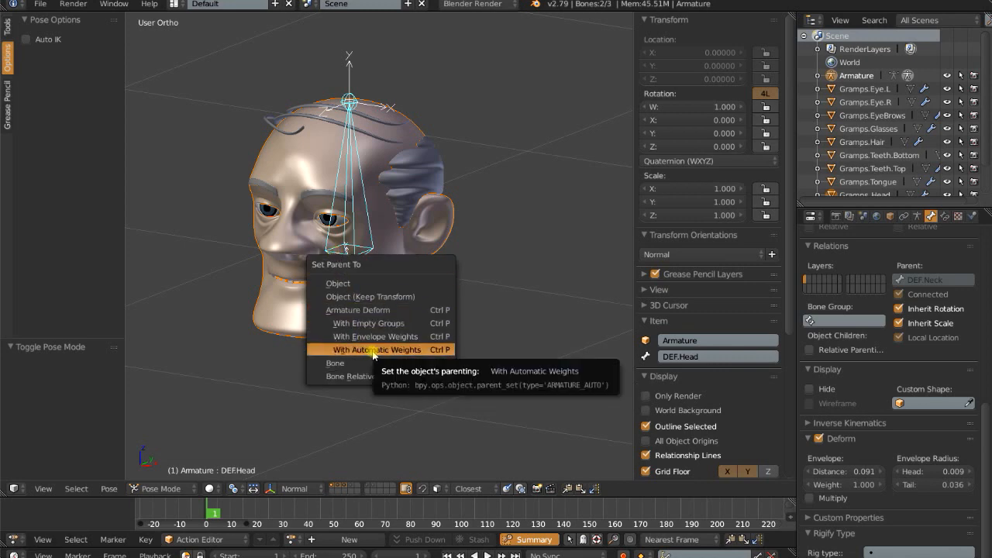
pyautogui.click(373, 351)
pyautogui.scroll(-3, 368, 387)
pyautogui.moveTo(369, 388); pyautogui.dragTo(391, 389, button='middle')
pyautogui.scroll(2, 391, 389)
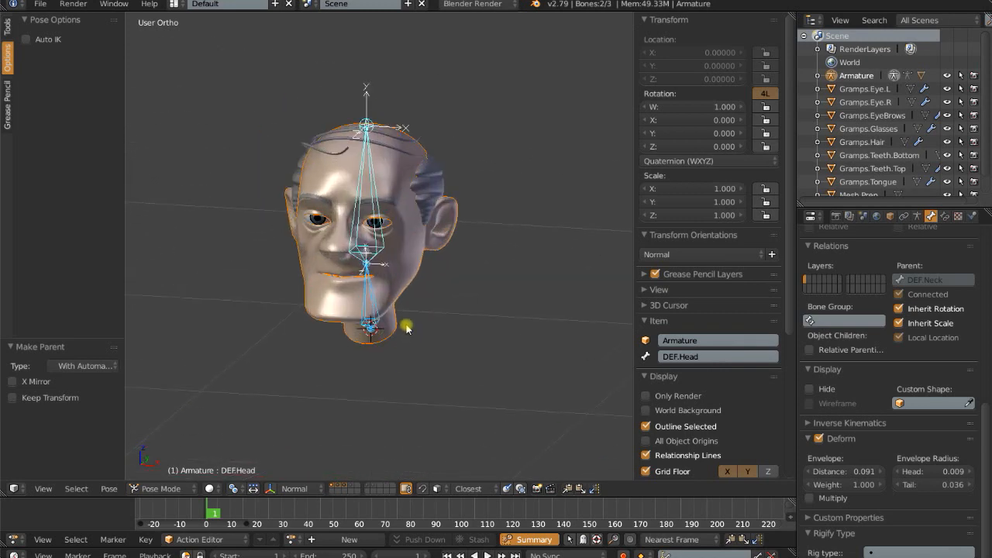
# Step: Move Gramps_Head's Armature modifier above Subdivision Surface and turn on its edit-mode and cage display and Preserve Volume
pyautogui.rightClick(404, 285)
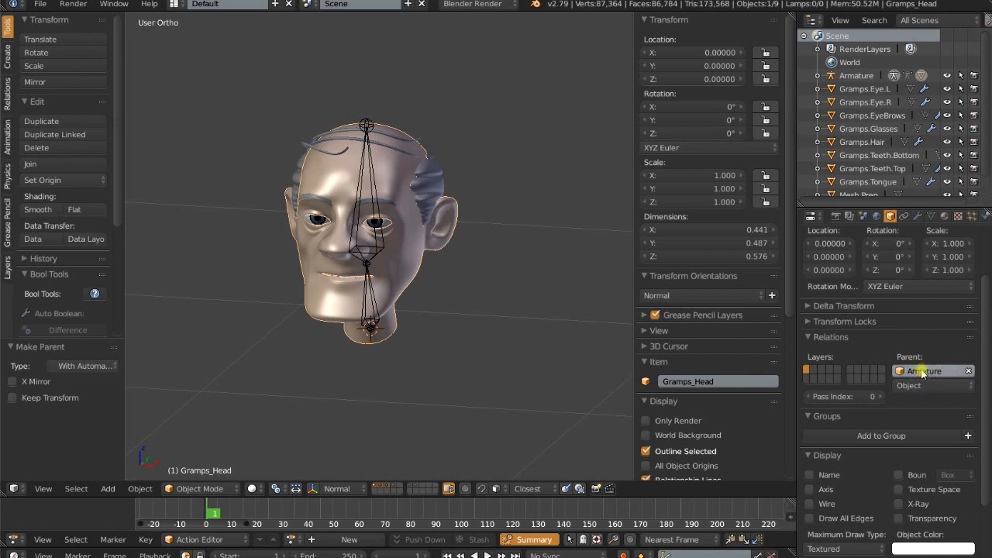
pyautogui.click(918, 216)
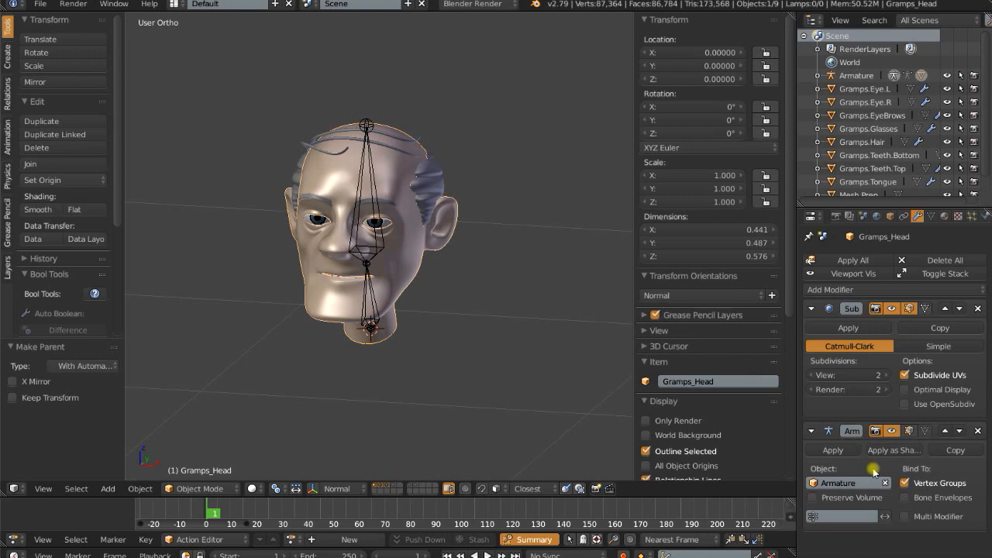
pyautogui.click(945, 431)
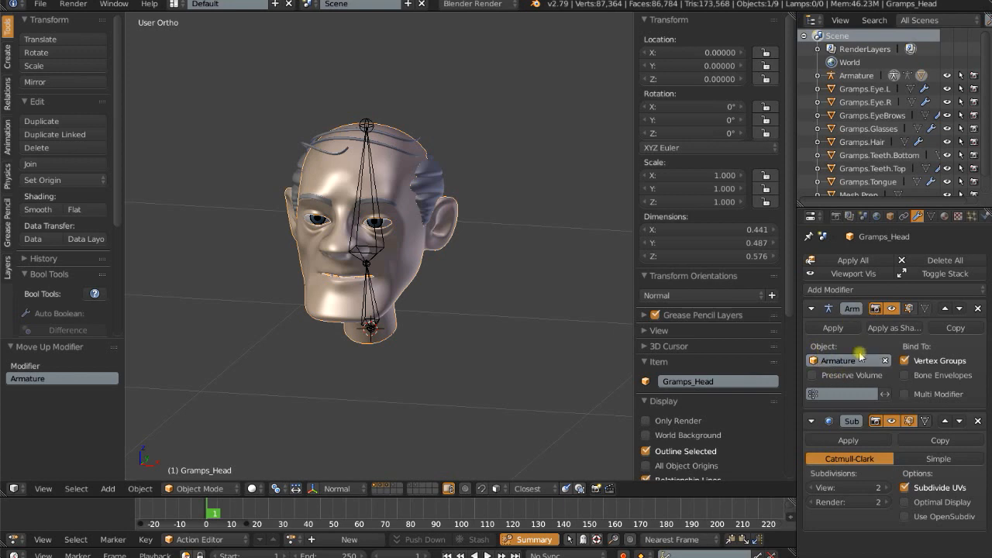
pyautogui.click(910, 308)
pyautogui.click(813, 376)
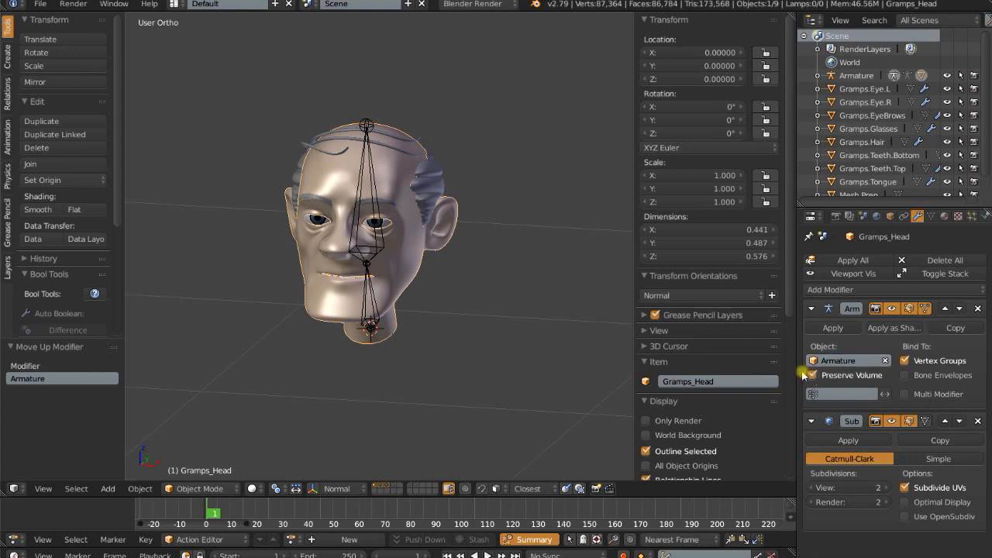
# Step: Display the second layer with the eyes and teeth together with the first layer holding the head and armature
pyautogui.moveTo(421, 336); pyautogui.dragTo(437, 311, button='middle')
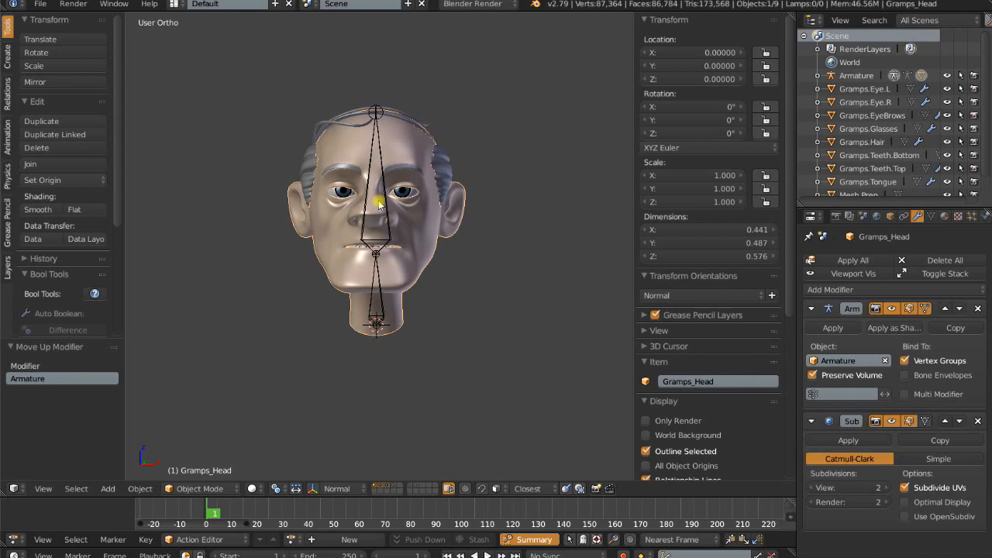
pyautogui.scroll(-2, 417, 284)
pyautogui.scroll(2, 421, 288)
pyautogui.scroll(-2, 421, 287)
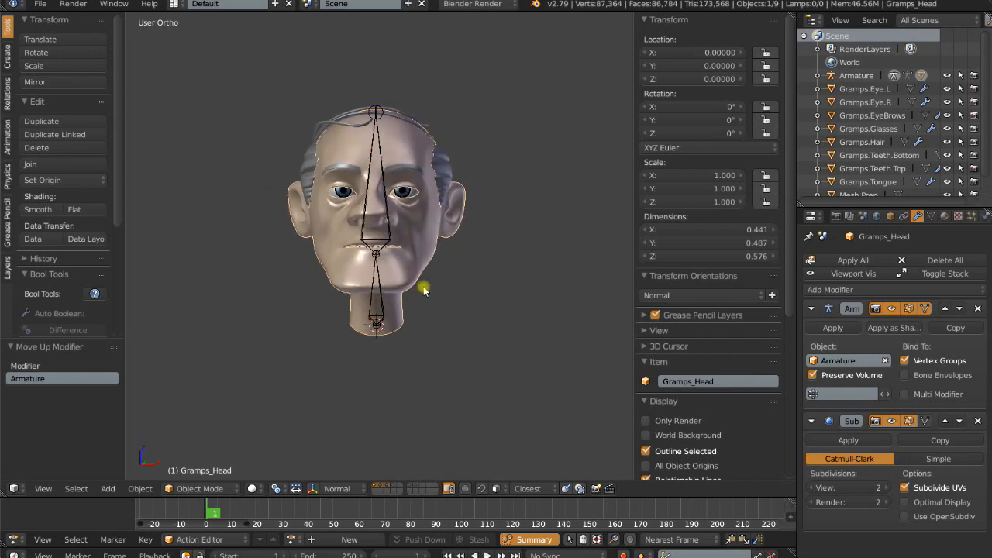
pyautogui.click(380, 488)
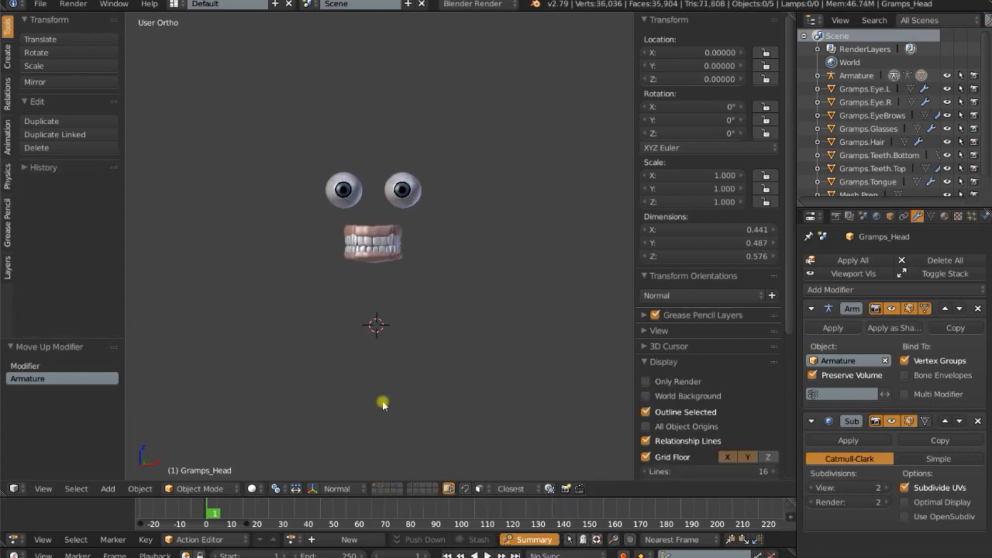
pyautogui.keyDown('shift'); pyautogui.click(375, 488); pyautogui.keyUp('shift')
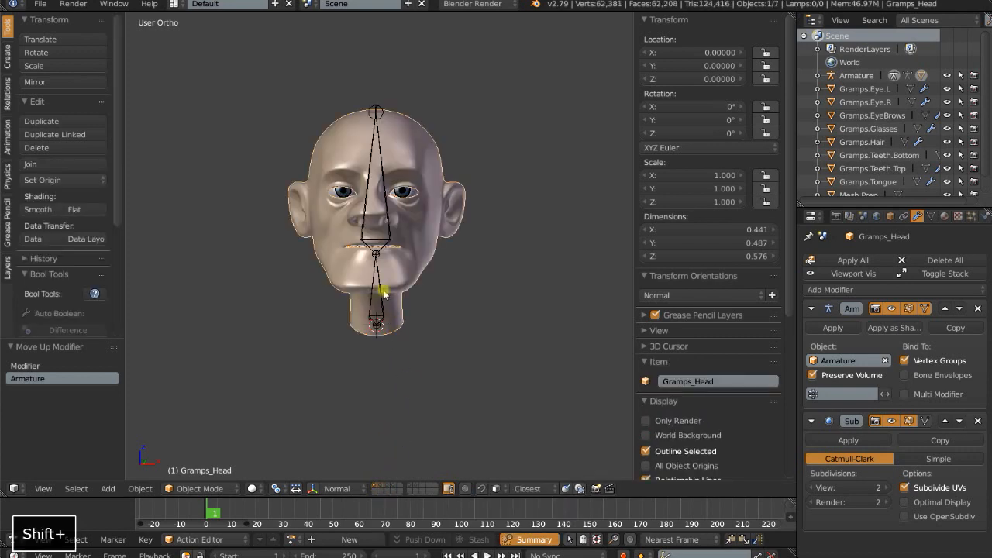
# Step: Select the armature, switch it to Object Mode and move it to layer 11
pyautogui.keyDown('shift'); pyautogui.rightClick(383, 293); pyautogui.keyUp('shift')
pyautogui.scroll(-4, 385, 317)
pyautogui.hotkey('ctrl', 'Tab')
pyautogui.scroll(-2, 390, 324)
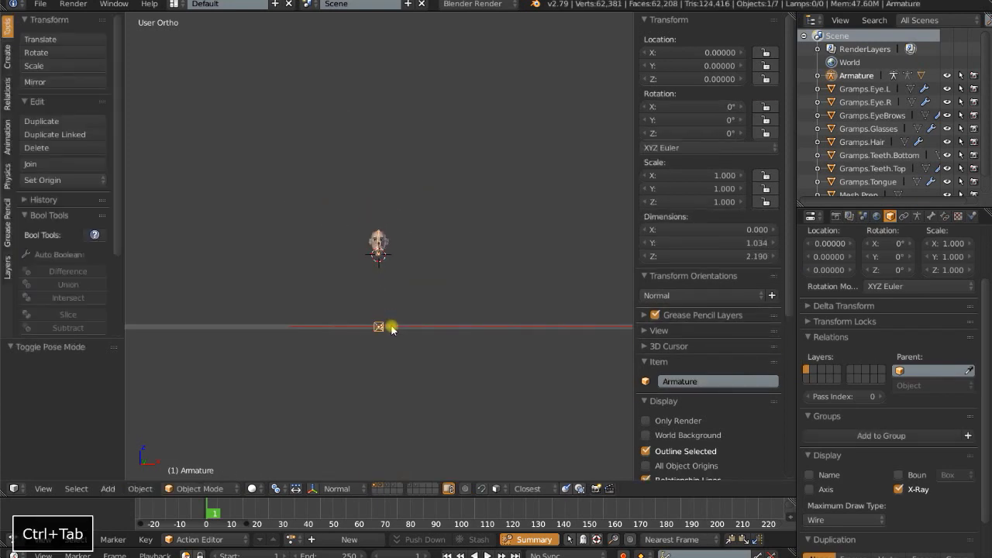
pyautogui.press('m')
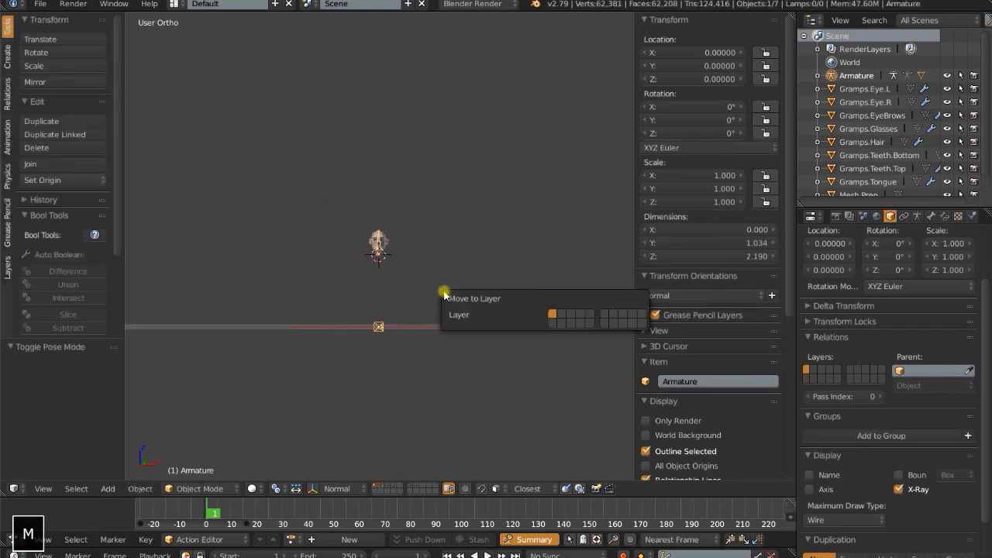
pyautogui.click(552, 323)
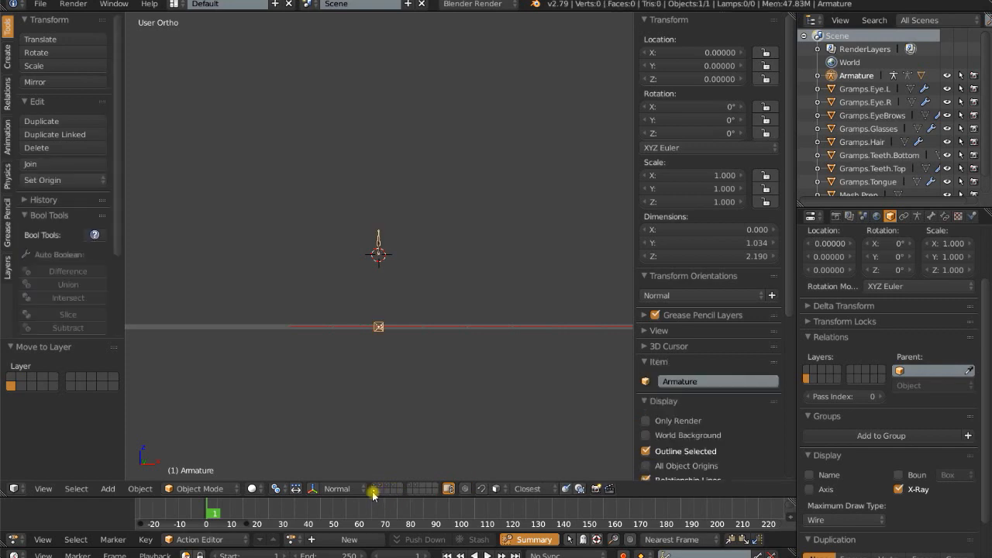
# Step: Display only the armature's layer and the eyes and teeth layer, and put the armature in Pose Mode
pyautogui.click(377, 486)
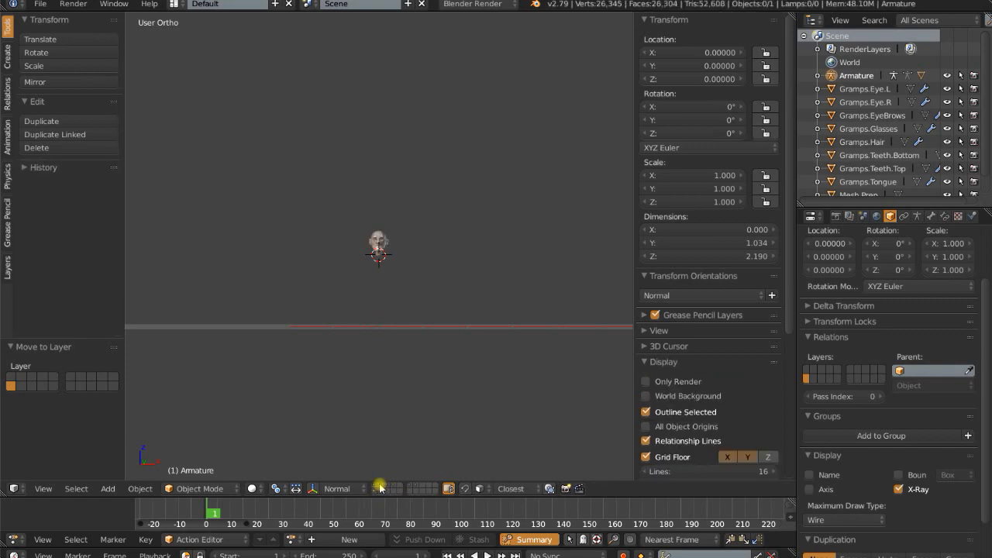
pyautogui.keyDown('shift'); pyautogui.click(374, 492); pyautogui.keyUp('shift')
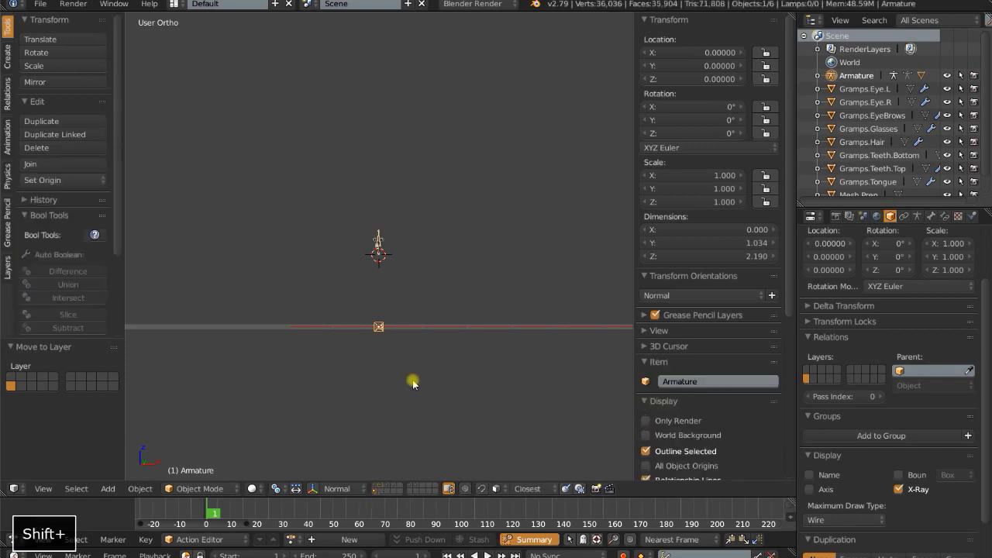
pyautogui.scroll(9, 417, 330)
pyautogui.moveTo(419, 328); pyautogui.dragTo(407, 353, button='middle')
pyautogui.scroll(2, 420, 318)
pyautogui.hotkey('ctrl', 'Tab')
pyautogui.scroll(2, 377, 197)
pyautogui.scroll(3, 419, 245)
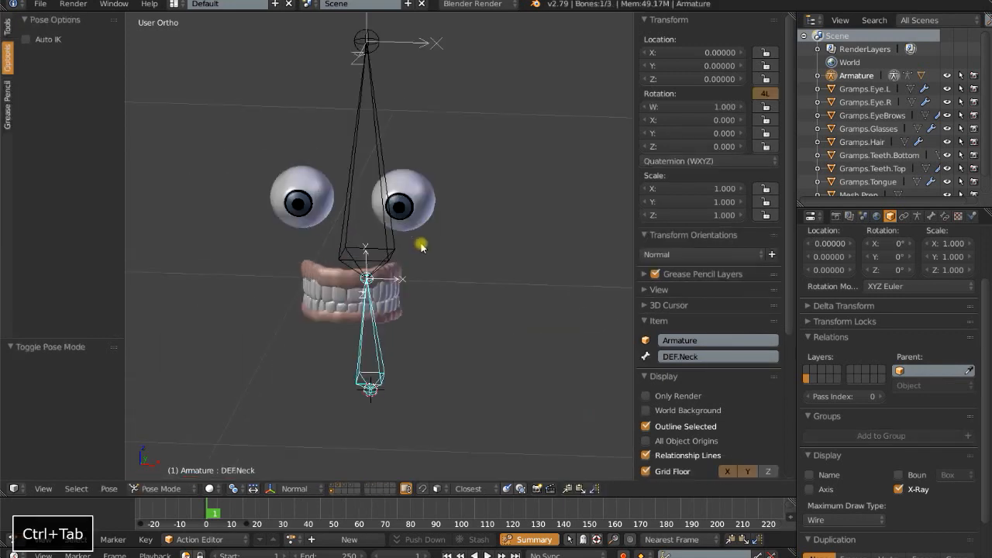
# Step: Check the two eye meshes in turn and select the armature's head bone
pyautogui.rightClick(431, 198)
pyautogui.rightClick(301, 192)
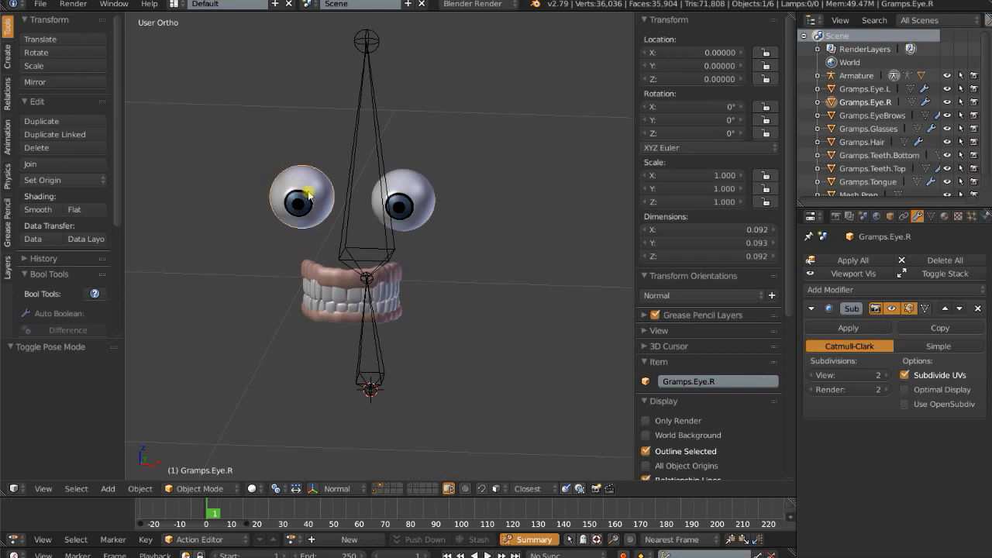
pyautogui.rightClick(412, 187)
pyautogui.rightClick(288, 175)
pyautogui.rightClick(355, 99)
pyautogui.hotkey('ctrl', 'Tab')
# Step: Select both eyes plus the armature's DEF.Head bone, and parent the eyes to that bone with the Bone option
pyautogui.rightClick(301, 193)
pyautogui.keyDown('shift'); pyautogui.rightClick(430, 198); pyautogui.keyUp('shift')
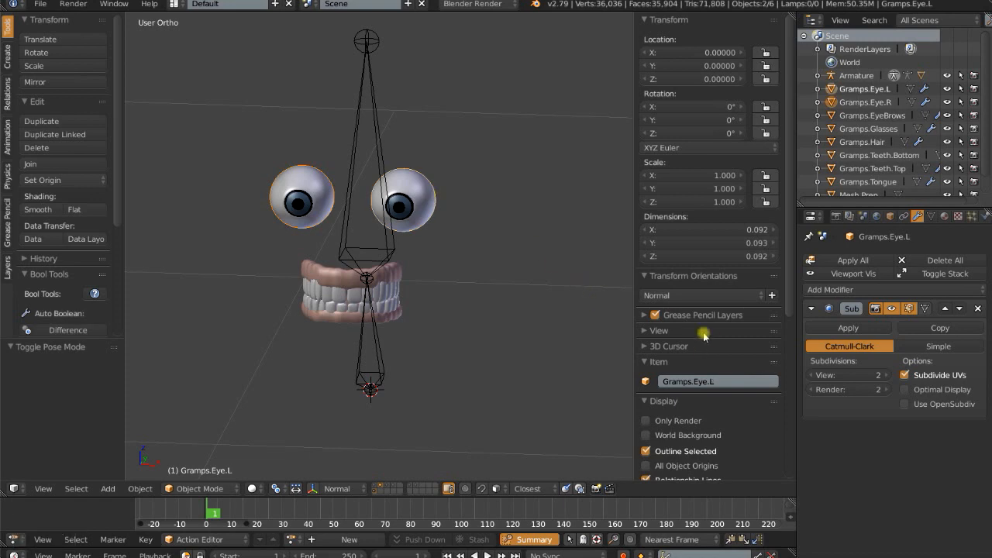
pyautogui.keyDown('shift'); pyautogui.rightClick(378, 135); pyautogui.keyUp('shift')
pyautogui.hotkey('ctrl', 'Tab')
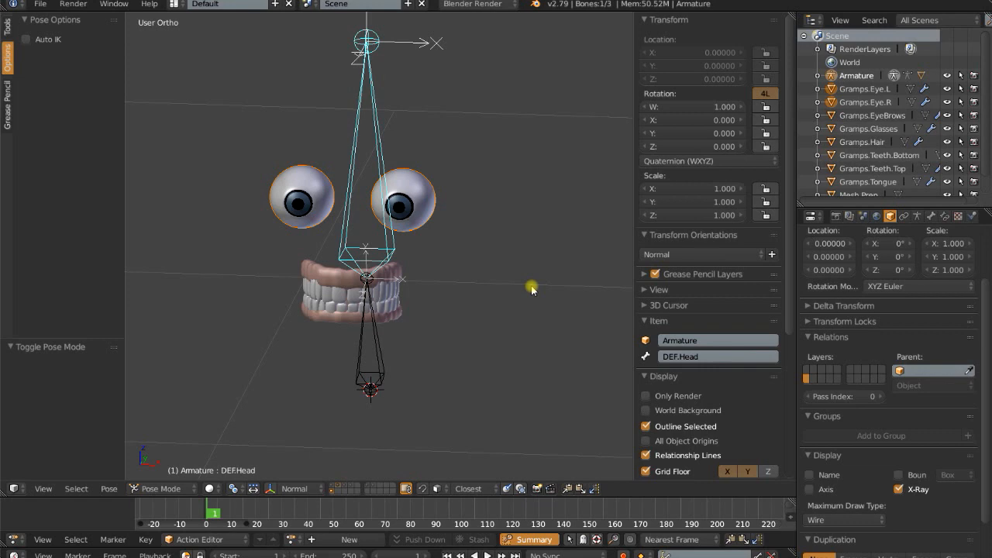
pyautogui.hotkey('ctrl', 'p')
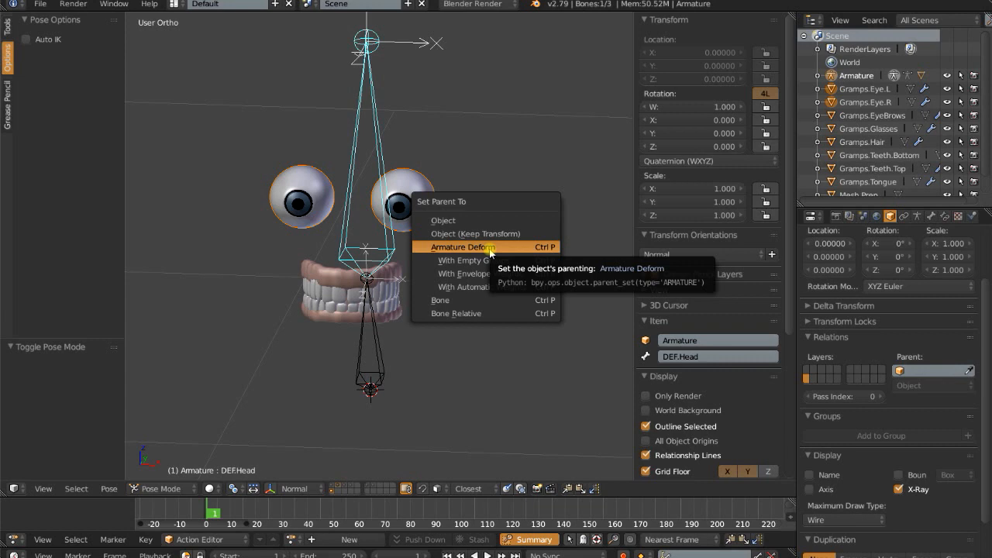
pyautogui.click(448, 303)
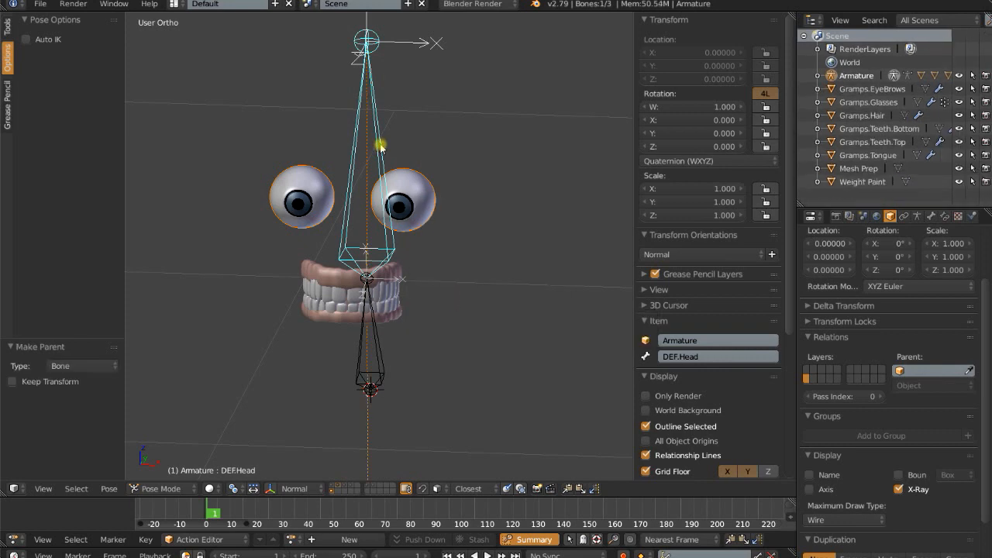
# Step: Test the eye parenting by freely rotating the DEF.Head bone, cancel the rotation and view the rig from the side
pyautogui.press('r')
pyautogui.press('r')
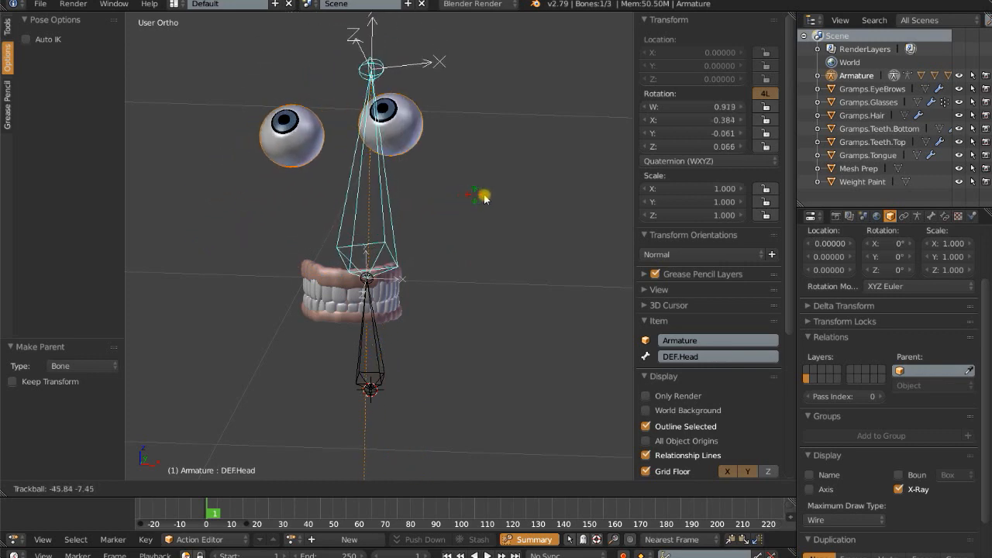
pyautogui.press('Escape')
pyautogui.moveTo(465, 209); pyautogui.dragTo(240, 203, button='middle')
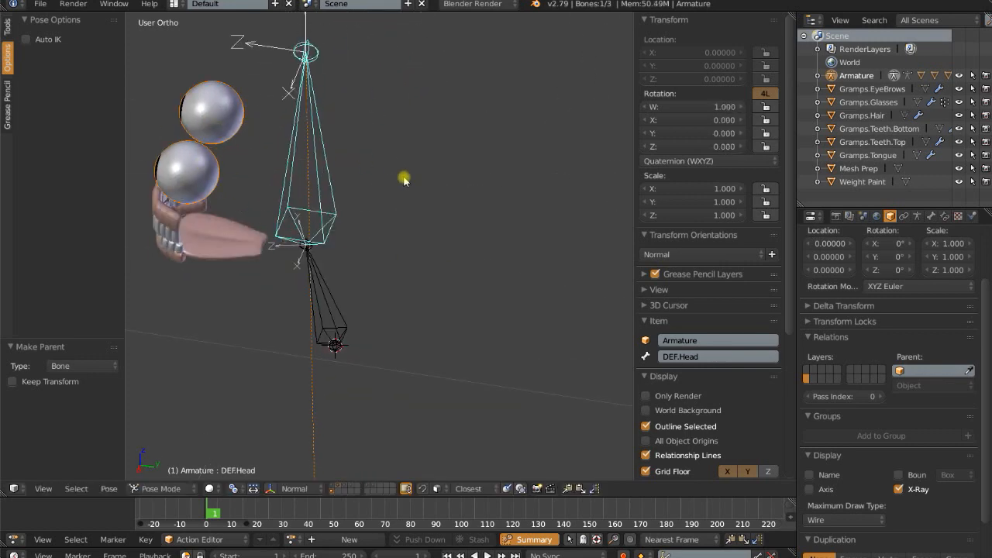
# Step: Test the eyes' parenting again by freely rotating the DEF.Head bone twice, cancelling each rotation
pyautogui.press('r')
pyautogui.press('r')
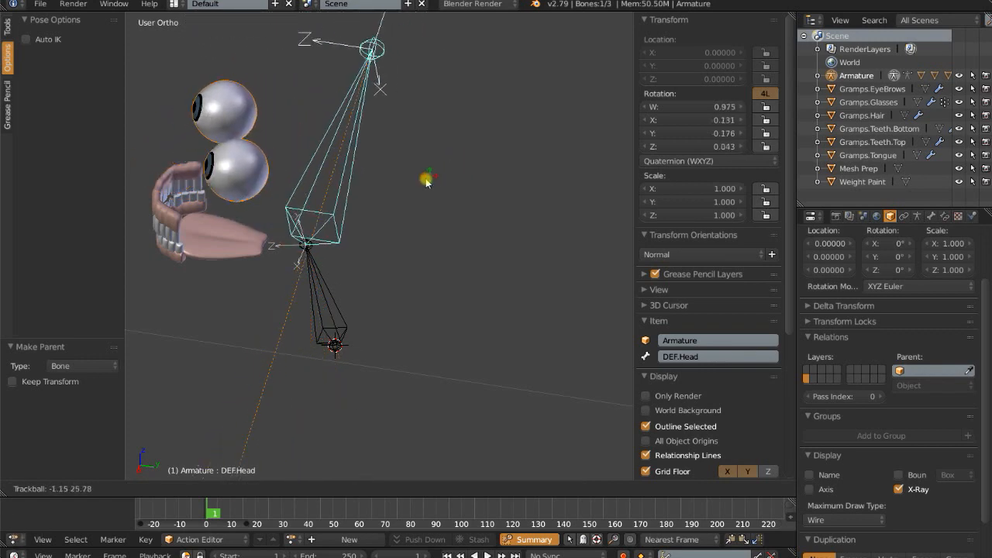
pyautogui.press('Escape')
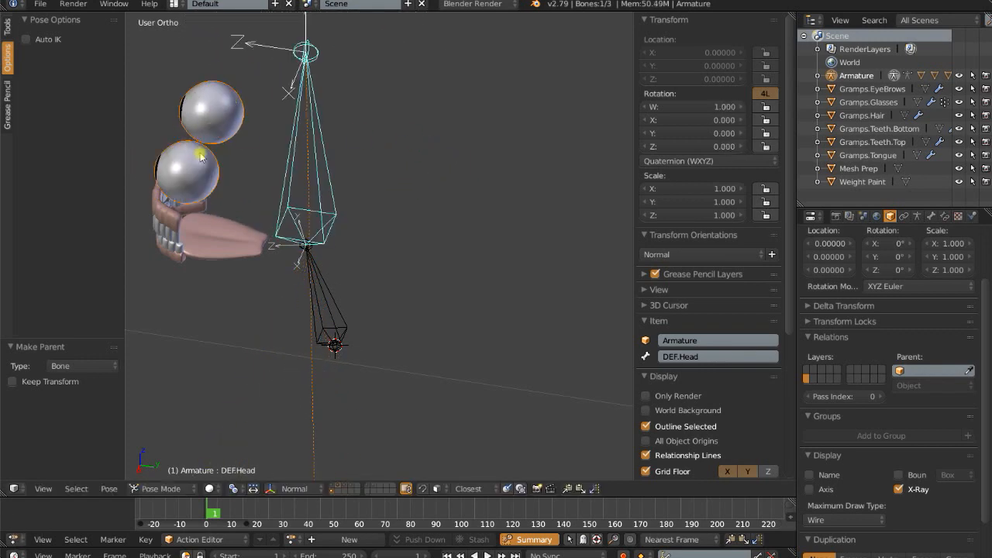
pyautogui.press('r')
pyautogui.press('r')
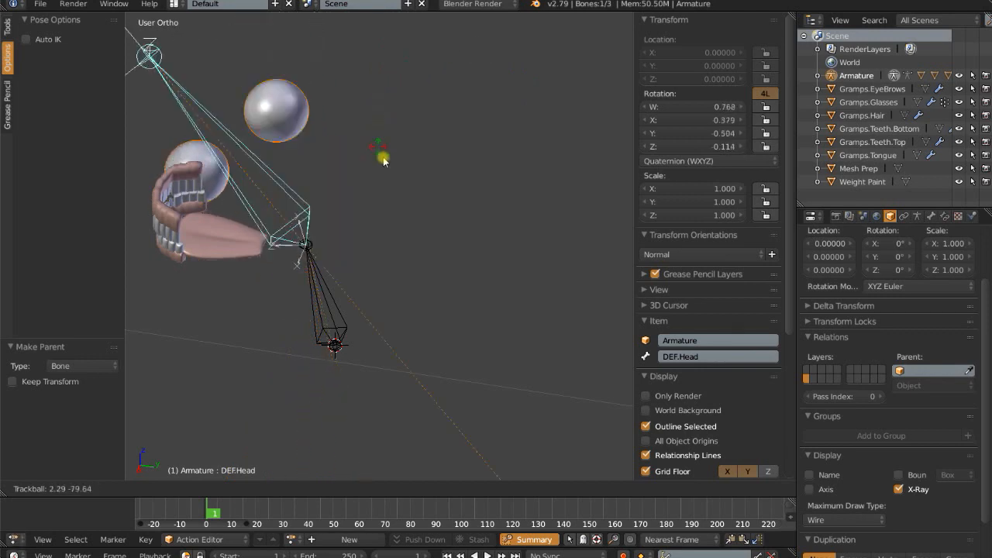
pyautogui.press('Escape')
# Step: Display the head mesh's layer as well and test-rotate the DEF.Head bone from the front, cancelling the rotation
pyautogui.moveTo(393, 208); pyautogui.dragTo(454, 277, button='middle')
pyautogui.keyDown('shift'); pyautogui.click(331, 486); pyautogui.keyUp('shift')
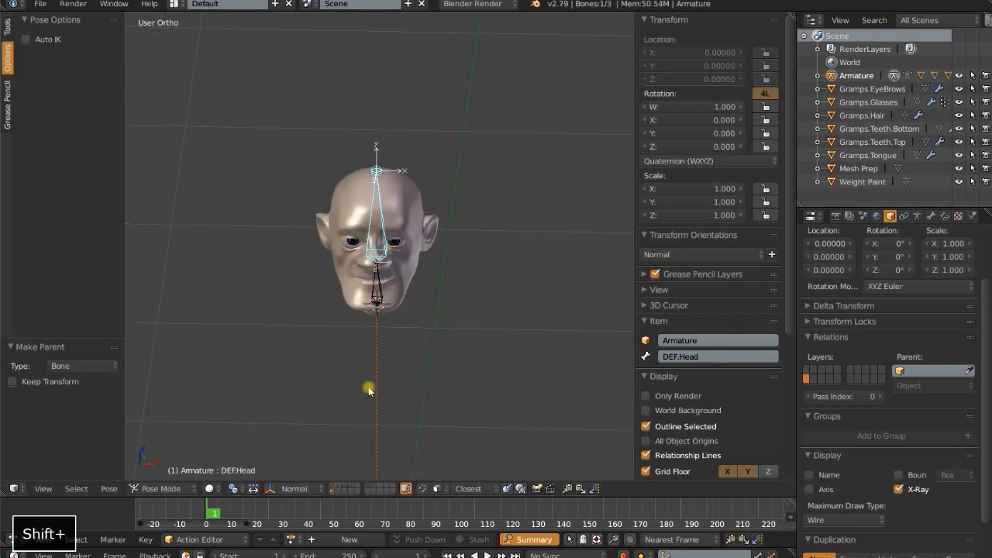
pyautogui.scroll(2, 374, 383)
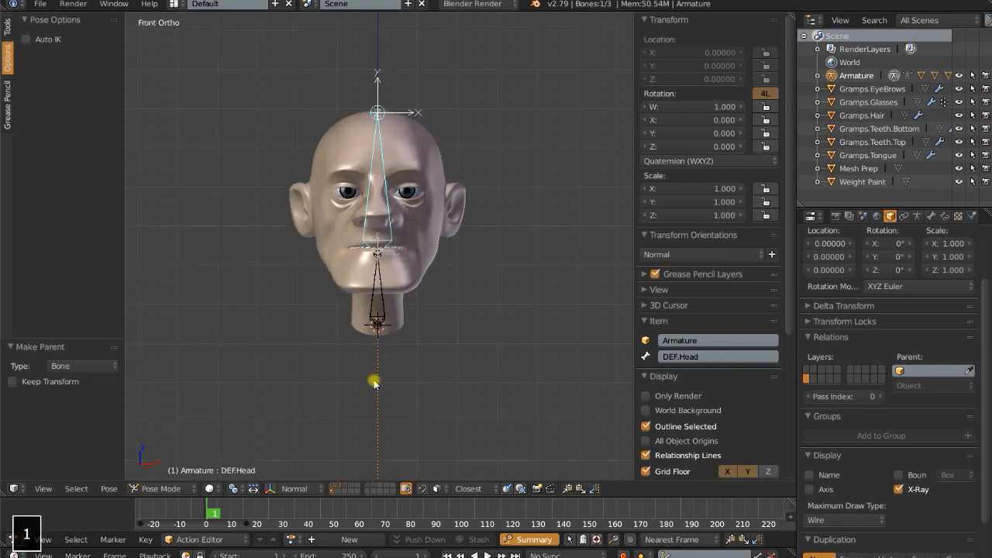
pyautogui.scroll(1, 432, 286)
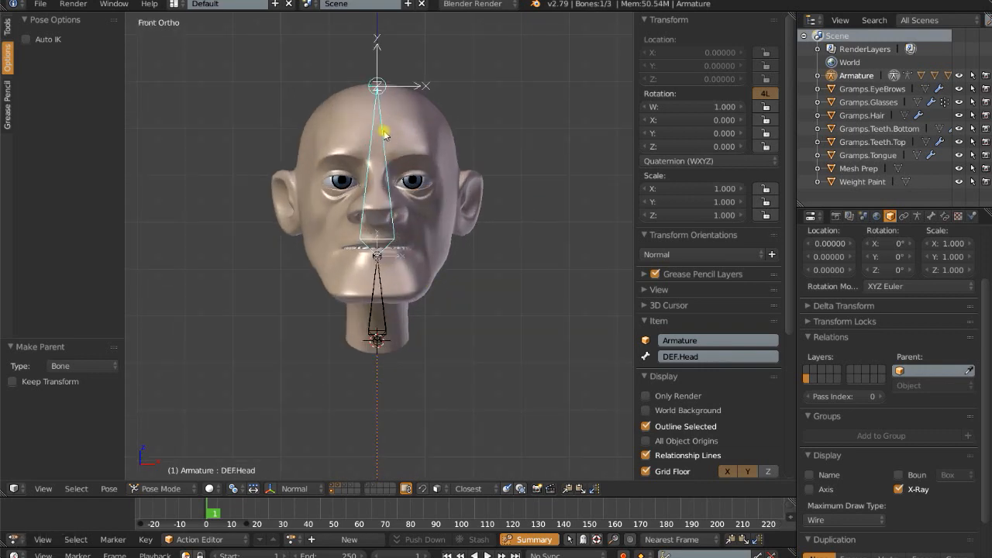
pyautogui.press('r')
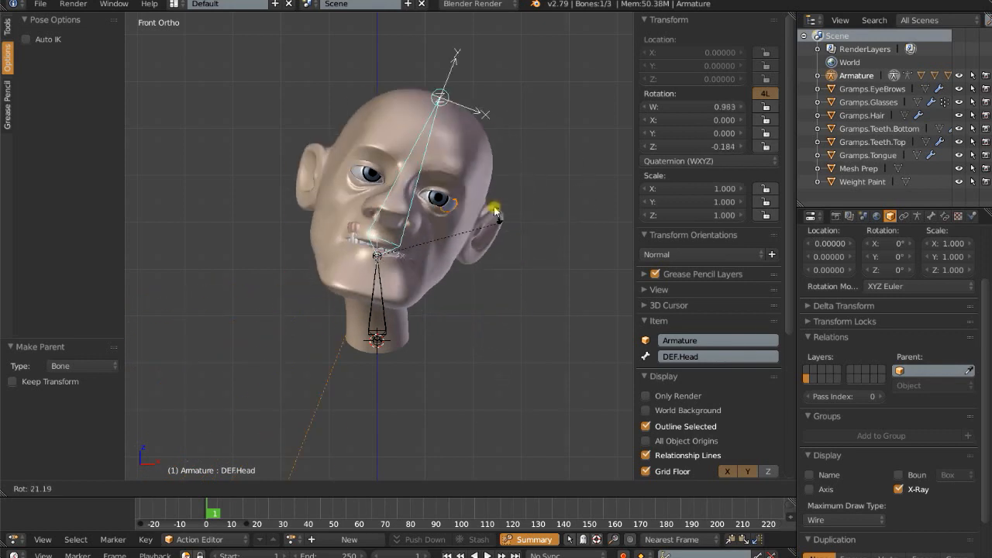
pyautogui.press('Escape')
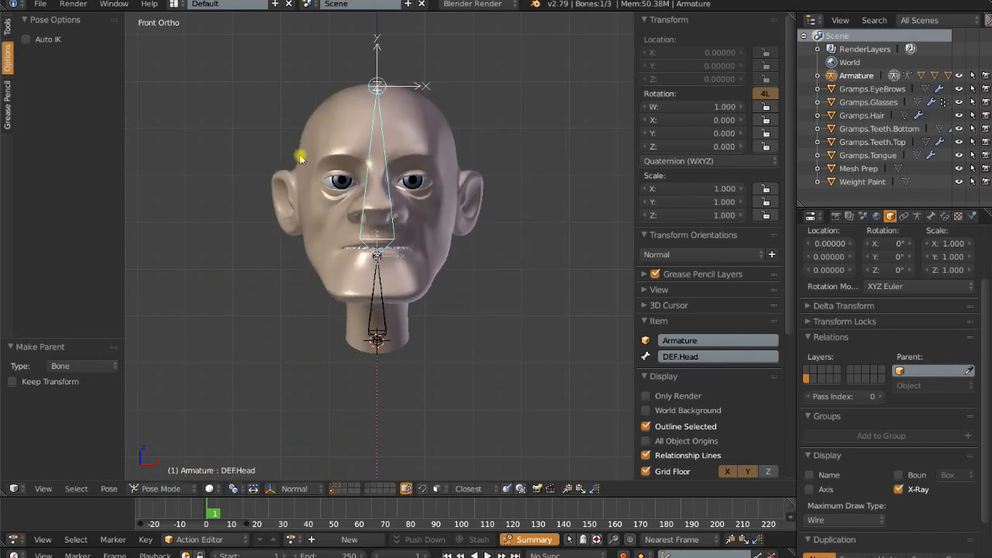
# Step: Select the Gramps_Head mesh and consult the weight paint workflow notes on their layer, returning to the head, armature and eye layers
pyautogui.rightClick(339, 123)
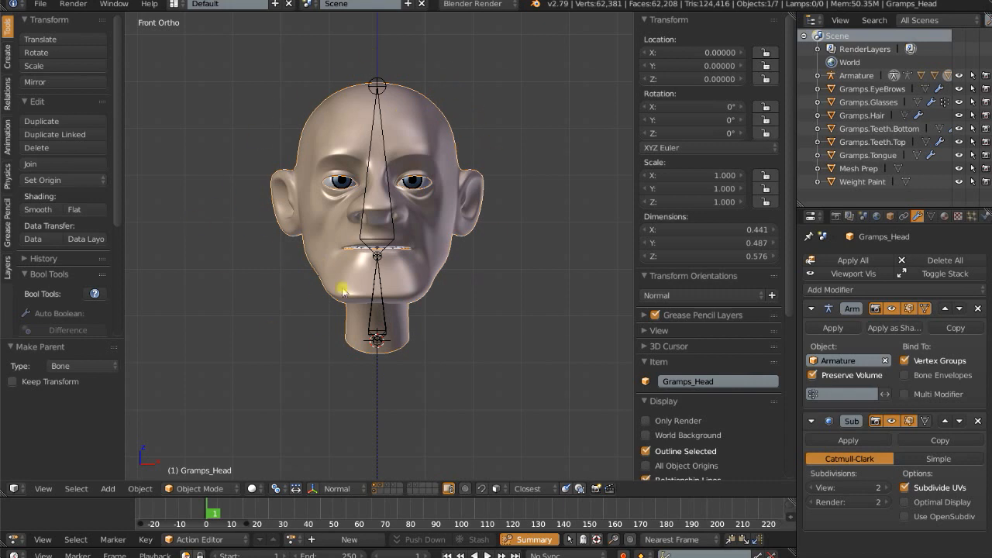
pyautogui.click(412, 487)
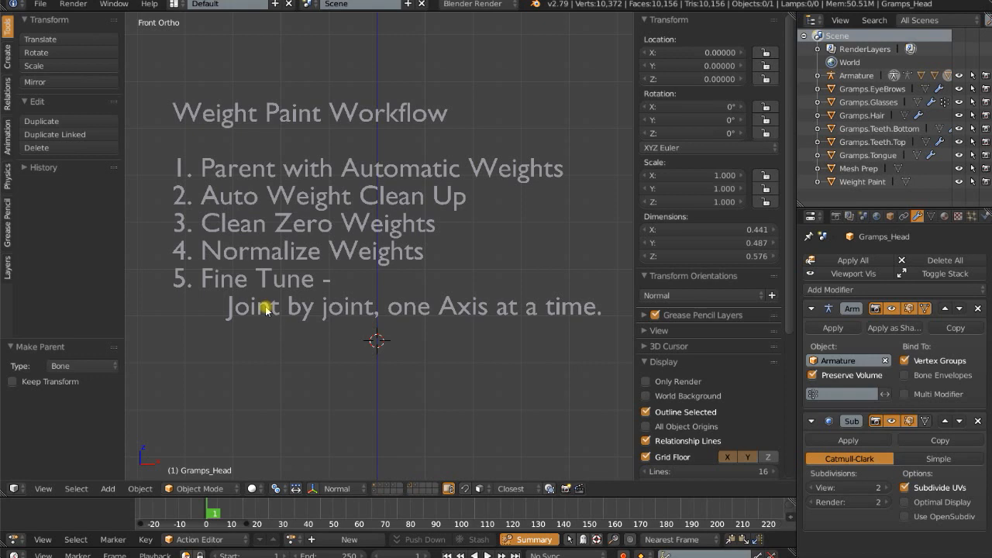
pyautogui.click(377, 487)
pyautogui.keyDown('shift'); pyautogui.click(377, 489); pyautogui.keyUp('shift')
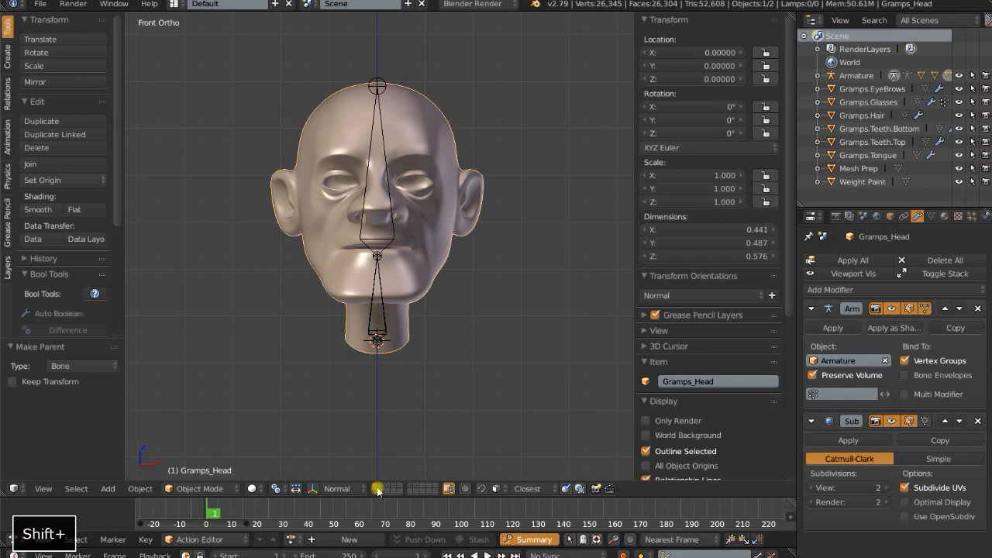
pyautogui.keyDown('shift'); pyautogui.click(380, 489); pyautogui.keyUp('shift')
pyautogui.scroll(-4, 380, 388)
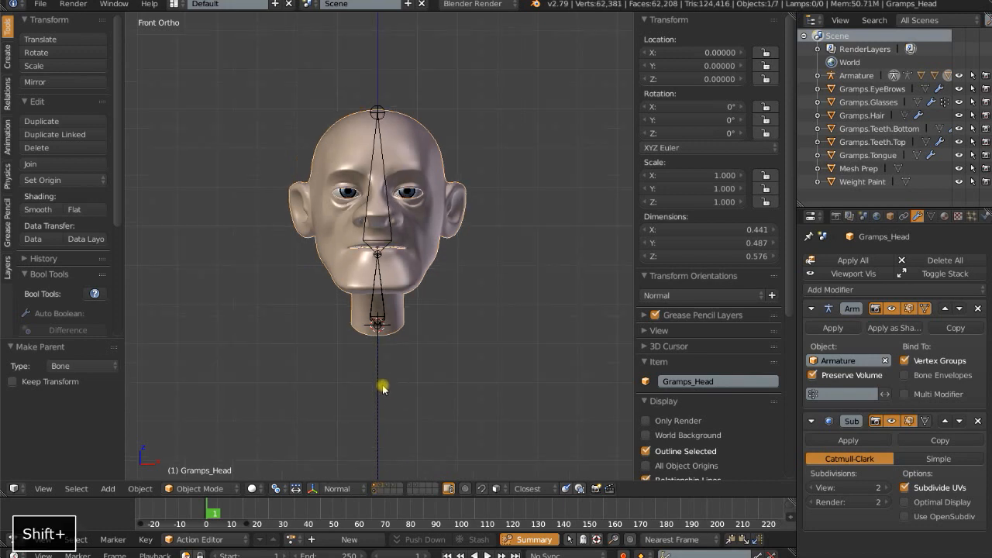
pyautogui.scroll(2, 432, 322)
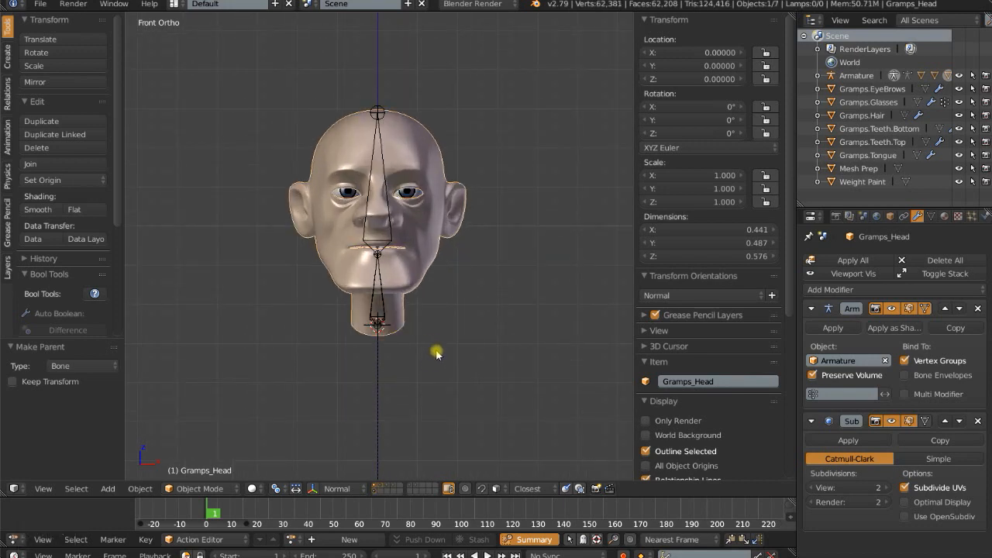
pyautogui.scroll(1, 422, 354)
pyautogui.scroll(3, 418, 355)
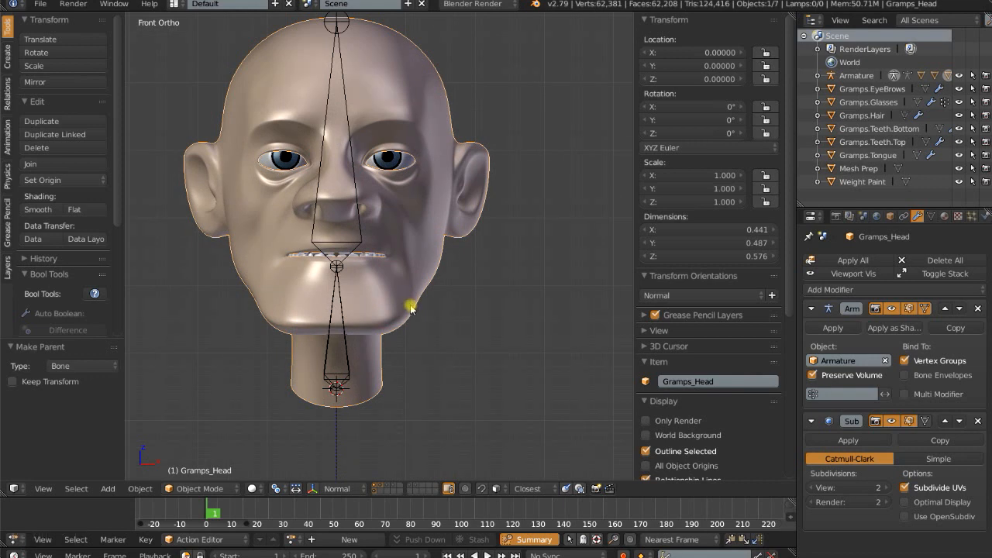
# Step: Put the head mesh in Weight Paint mode and select the DEF.Neck bone to inspect its weights around the head
pyautogui.click(220, 488)
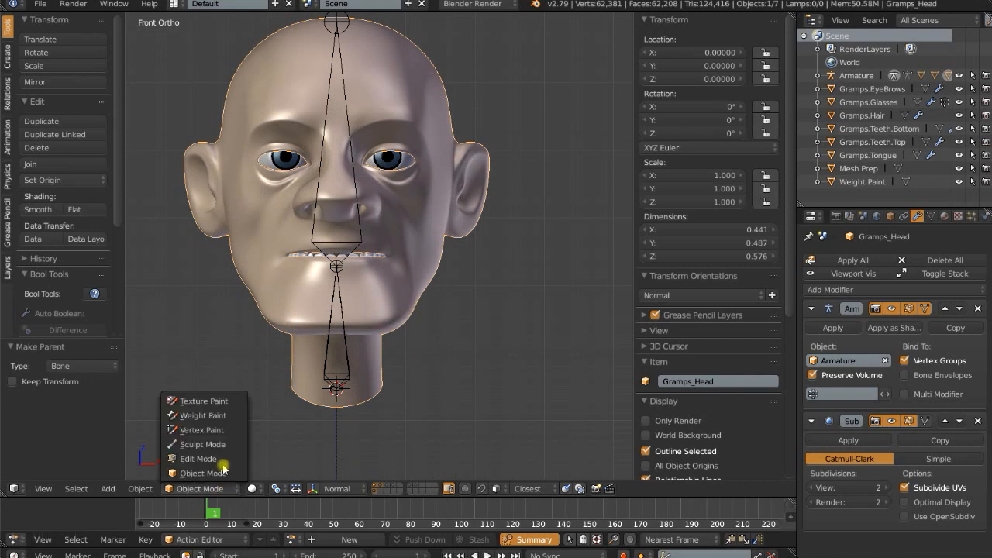
pyautogui.click(203, 415)
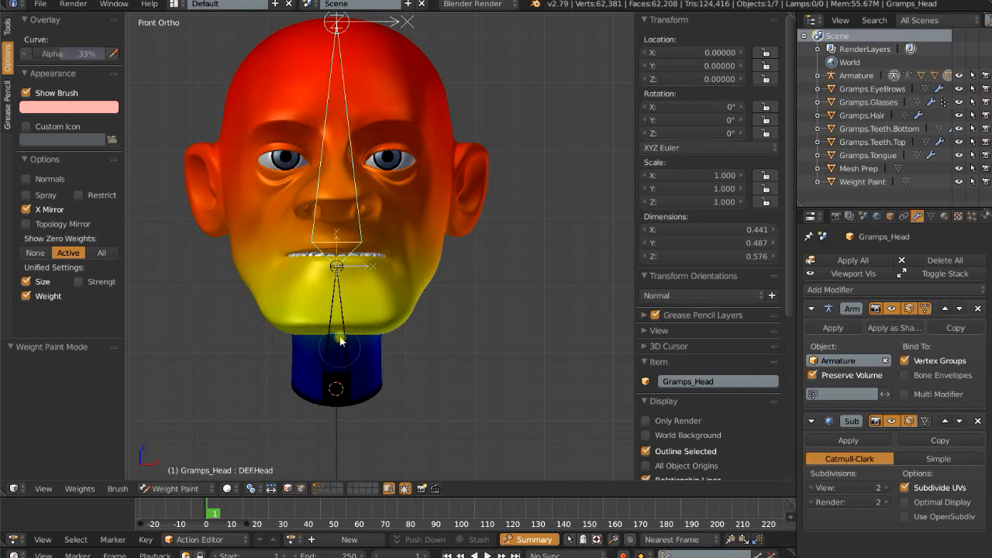
pyautogui.rightClick(342, 311)
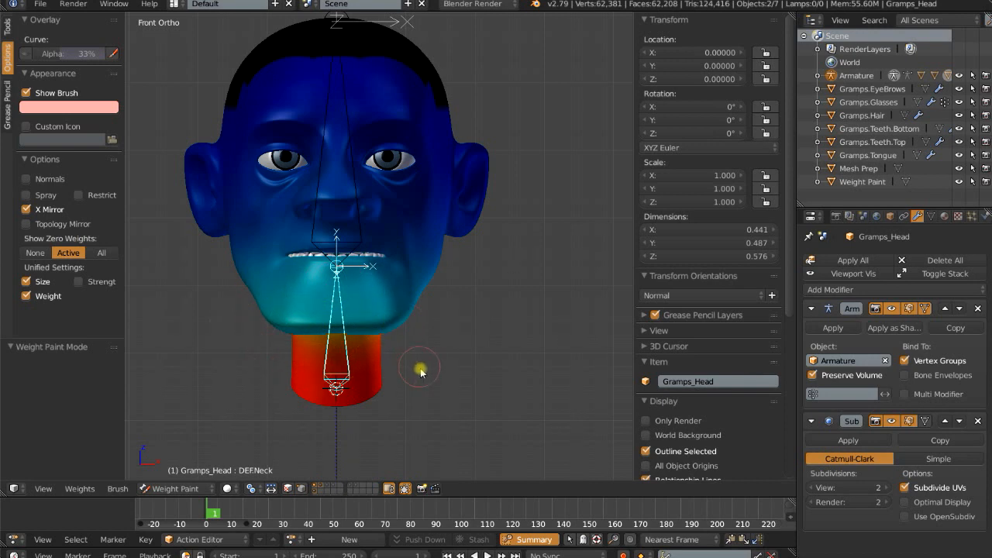
pyautogui.moveTo(421, 370); pyautogui.dragTo(331, 329, button='middle')
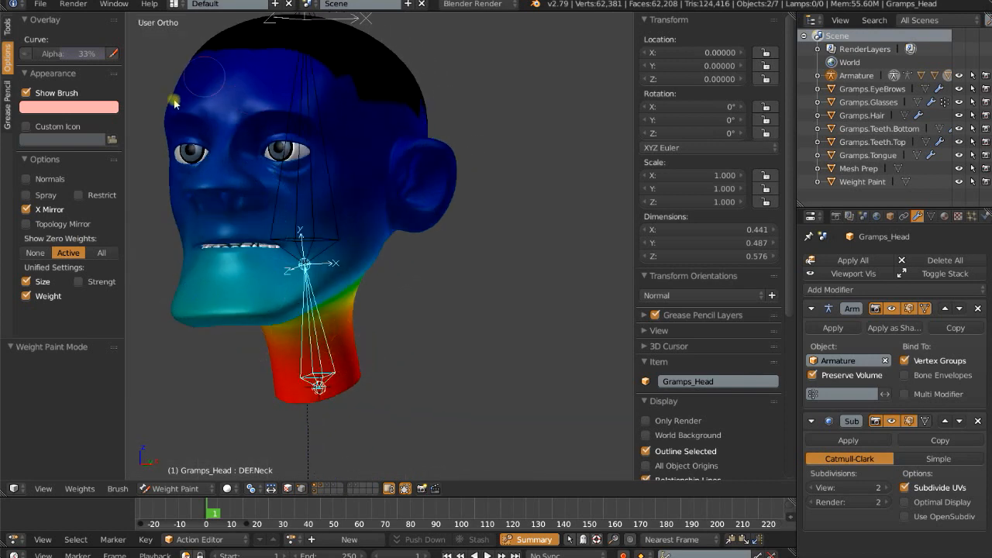
pyautogui.scroll(-3, 312, 227)
pyautogui.moveTo(313, 227); pyautogui.dragTo(317, 229, button='middle')
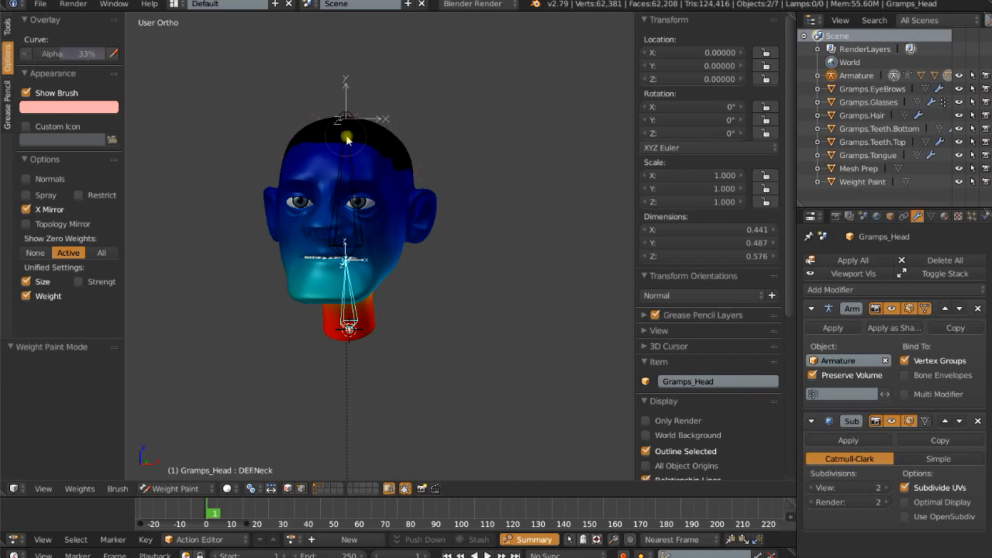
# Step: Compare the Show Zero Weights options None and Active, keep Active, and display the head as a wireframe from the front
pyautogui.click(34, 253)
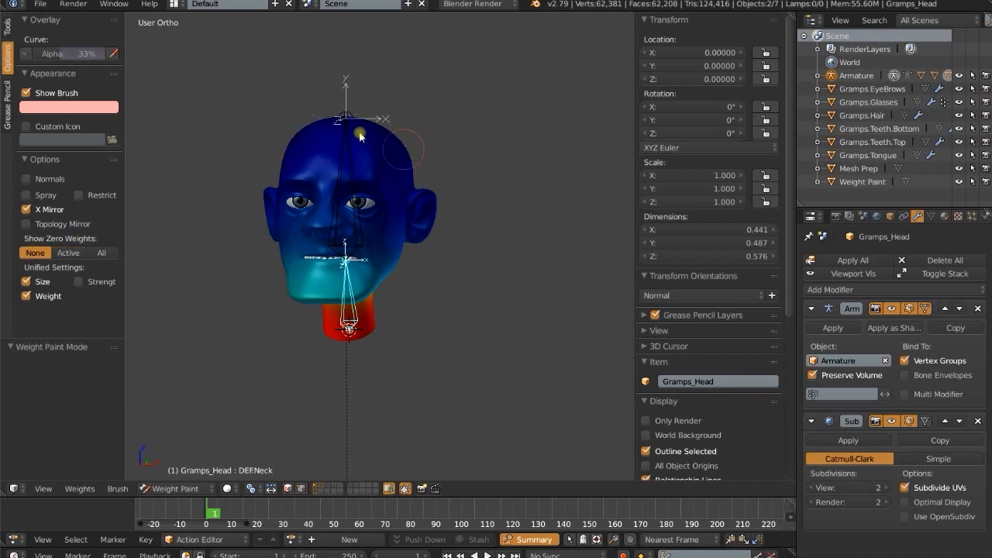
pyautogui.click(67, 253)
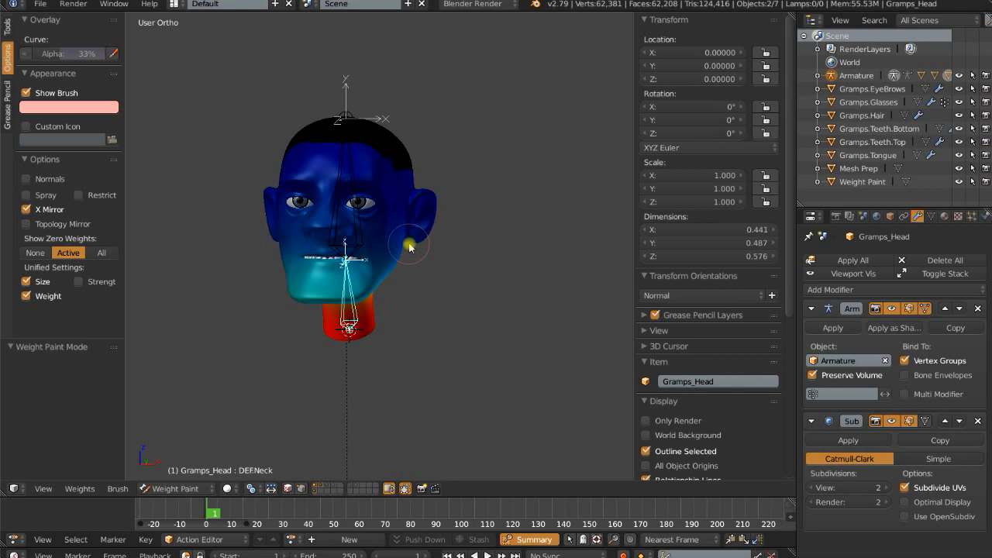
pyautogui.press('z')
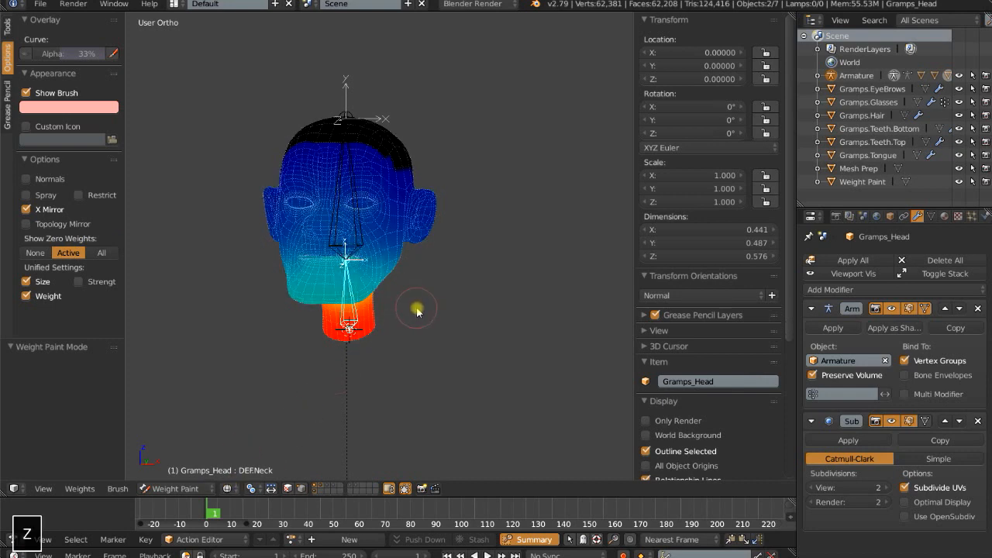
pyautogui.press('1')
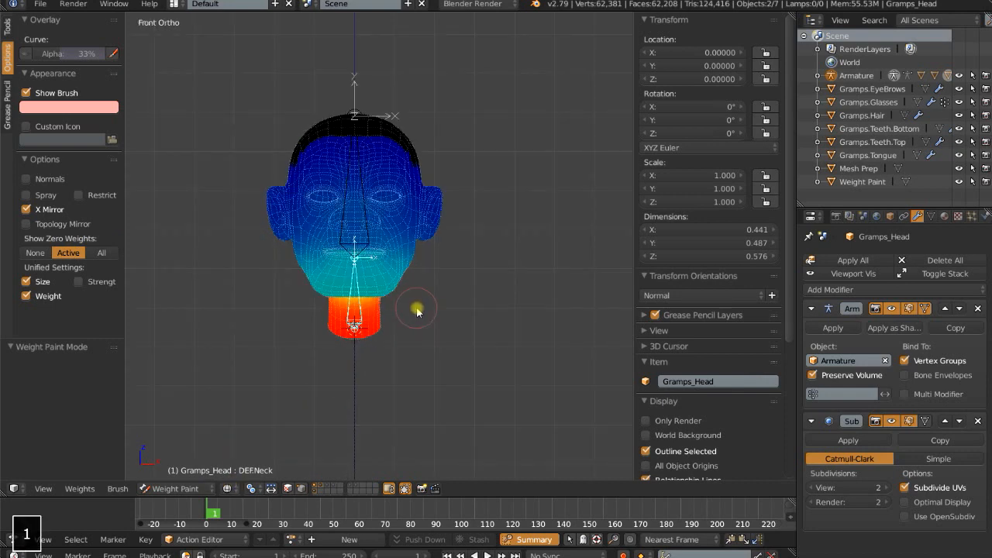
pyautogui.scroll(3, 417, 311)
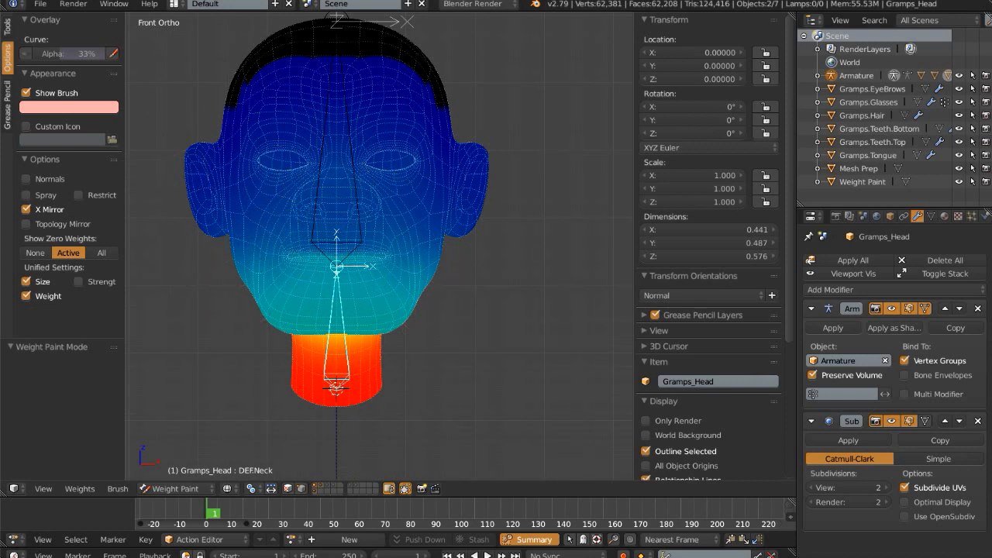
# Step: Set the Draw brush's blending mode to Subtract and turn off Auto Normalize
pyautogui.click(9, 28)
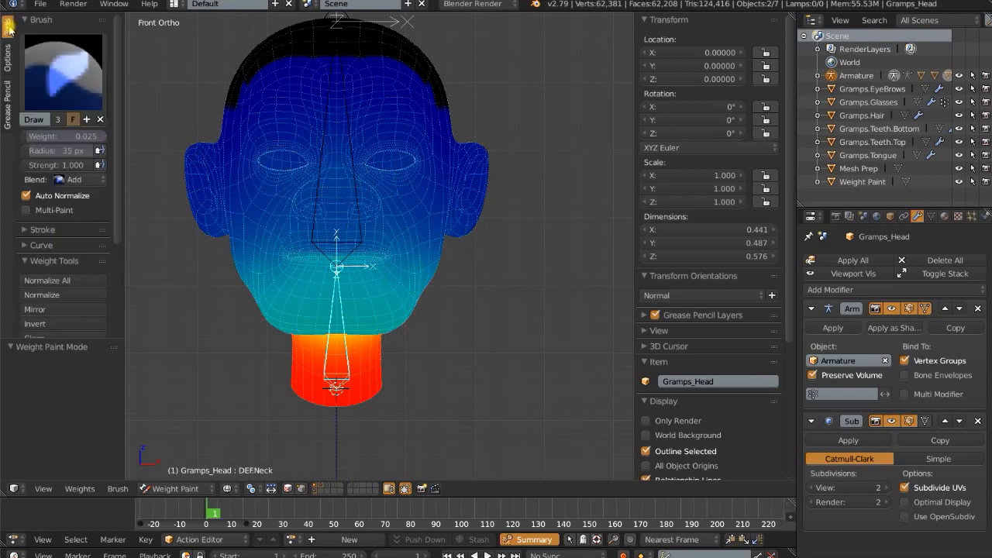
pyautogui.click(75, 180)
pyautogui.click(87, 135)
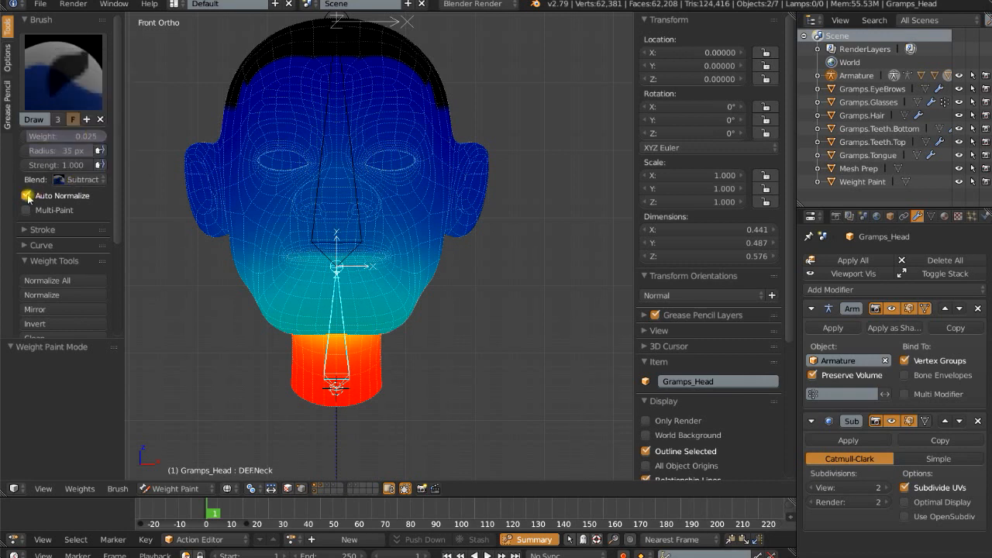
pyautogui.click(27, 196)
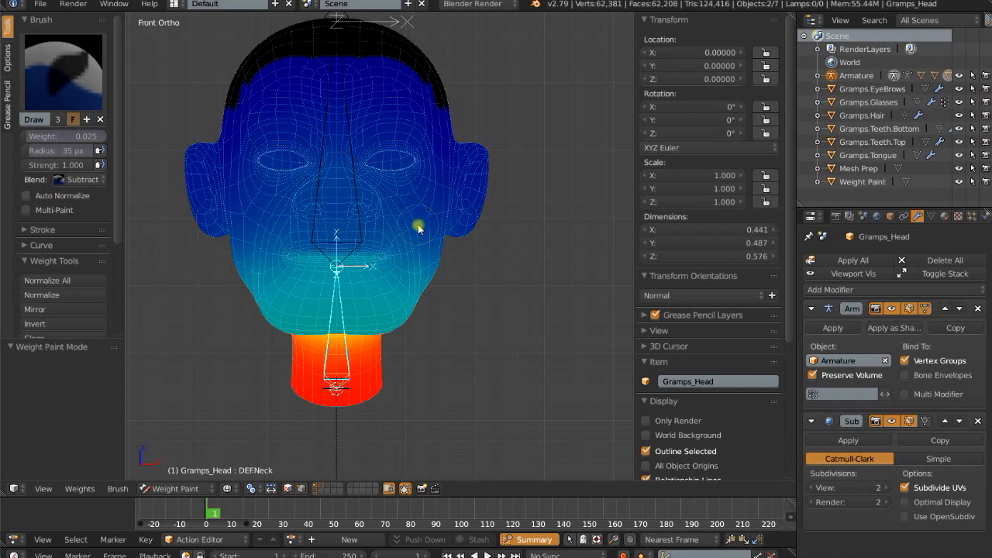
pyautogui.press('KP_3')
pyautogui.press('KP_1')
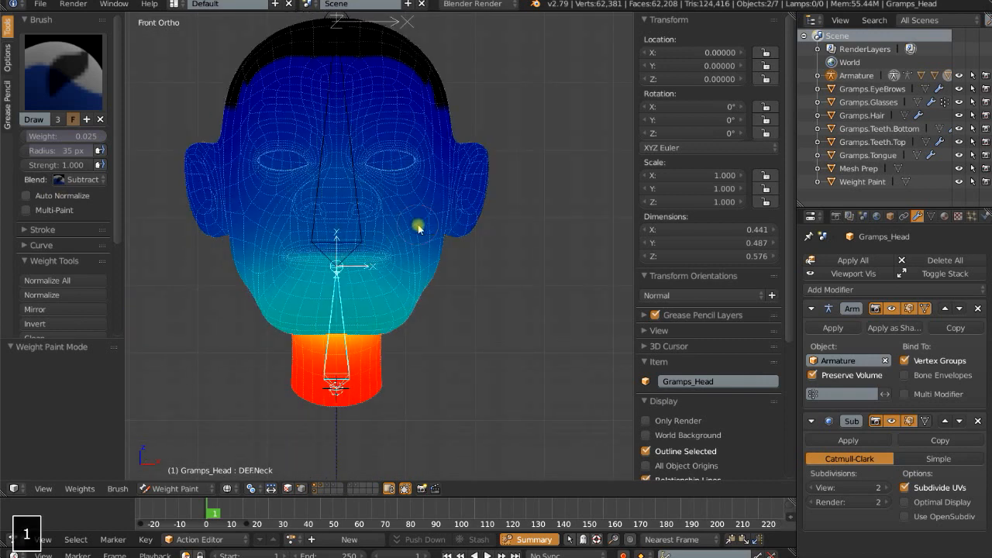
pyautogui.scroll(-2, 419, 229)
pyautogui.click(77, 179)
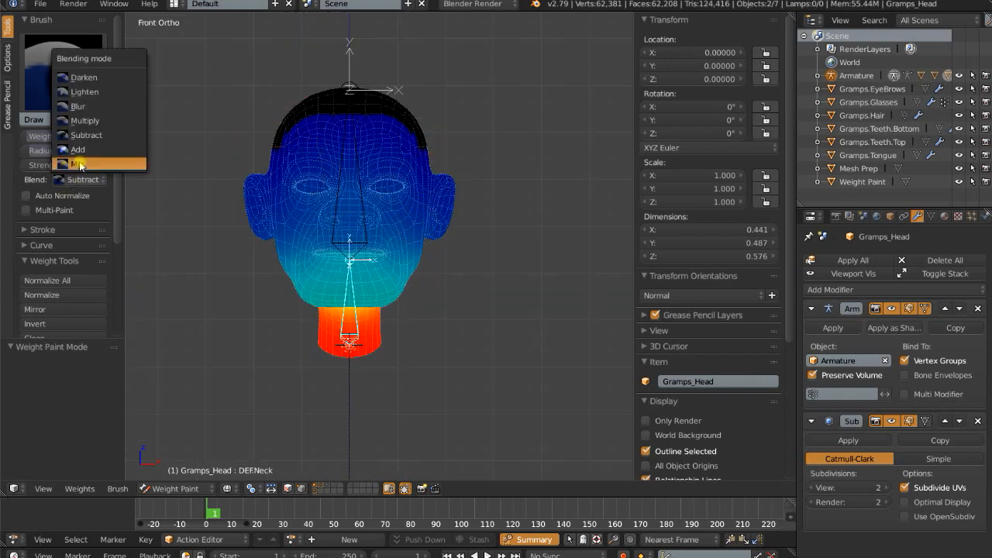
pyautogui.click(81, 182)
# Step: Turn off limiting to visible geometry, raise the brush weight to 1.000 and erase the DEF.Neck weights from the skull and face
pyautogui.moveTo(415, 126)
pyautogui.mouseDown()
pyautogui.moveTo(277, 125)
pyautogui.moveTo(414, 143)
pyautogui.moveTo(253, 157)
pyautogui.mouseUp()
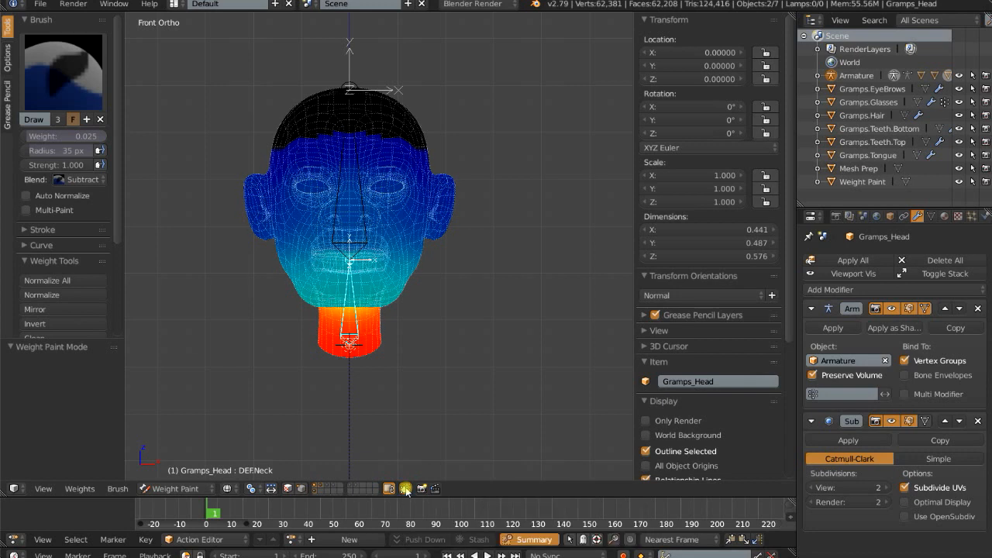
pyautogui.moveTo(416, 158)
pyautogui.mouseDown()
pyautogui.moveTo(274, 170)
pyautogui.moveTo(299, 194)
pyautogui.moveTo(342, 169)
pyautogui.mouseUp()
pyautogui.moveTo(33, 135); pyautogui.dragTo(104, 136)
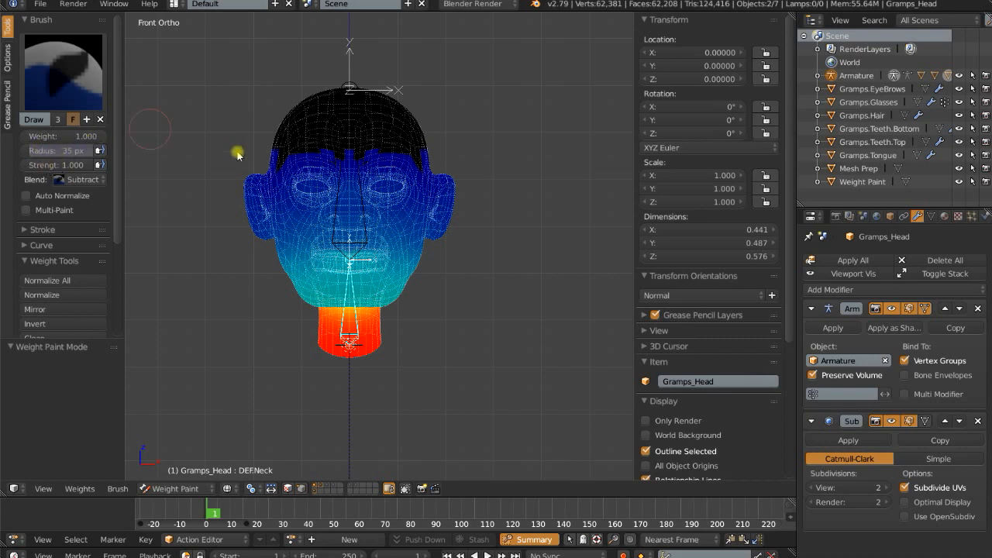
pyautogui.moveTo(319, 163)
pyautogui.mouseDown()
pyautogui.moveTo(443, 160)
pyautogui.moveTo(204, 194)
pyautogui.moveTo(328, 204)
pyautogui.moveTo(455, 233)
pyautogui.moveTo(355, 237)
pyautogui.moveTo(348, 257)
pyautogui.mouseUp()
pyautogui.moveTo(348, 257); pyautogui.dragTo(353, 222, button='middle')
pyautogui.moveTo(353, 222)
pyautogui.mouseDown()
pyautogui.moveTo(310, 214)
pyautogui.moveTo(376, 188)
pyautogui.moveTo(394, 222)
pyautogui.moveTo(339, 221)
pyautogui.mouseUp()
pyautogui.press('KP_1')
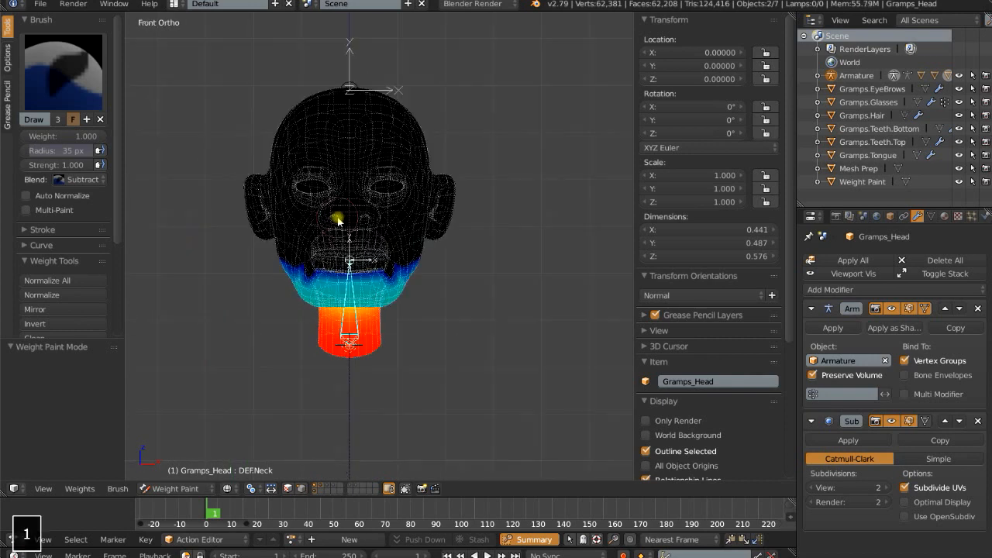
# Step: From the right side view, erase the remaining DEF.Neck weights along the lower jaw and chin
pyautogui.press('KP_3')
pyautogui.scroll(3, 336, 215)
pyautogui.keyDown('shift'); pyautogui.moveTo(336, 215); pyautogui.dragTo(491, 186, button='middle'); pyautogui.keyUp('shift')
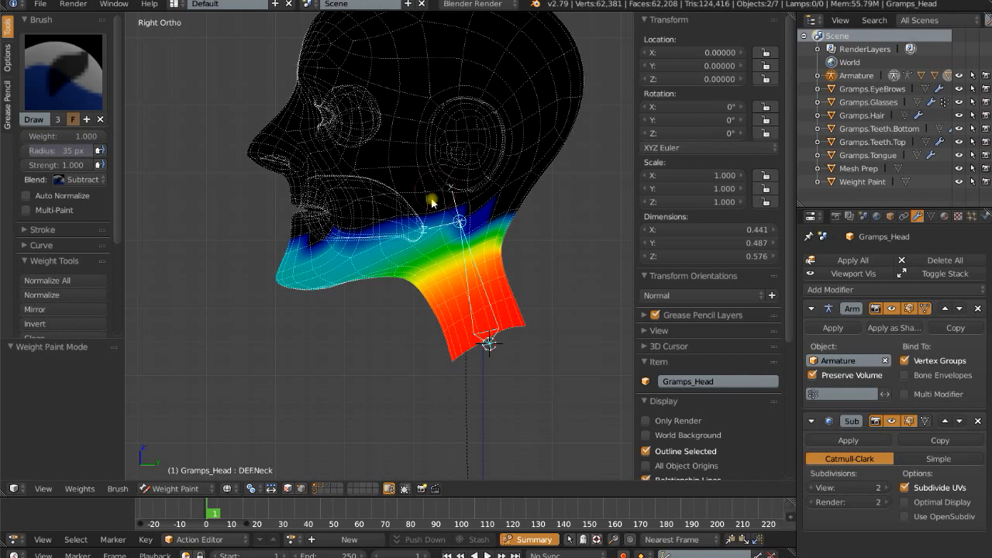
pyautogui.moveTo(370, 243)
pyautogui.mouseDown()
pyautogui.moveTo(288, 279)
pyautogui.moveTo(269, 268)
pyautogui.moveTo(298, 228)
pyautogui.mouseUp()
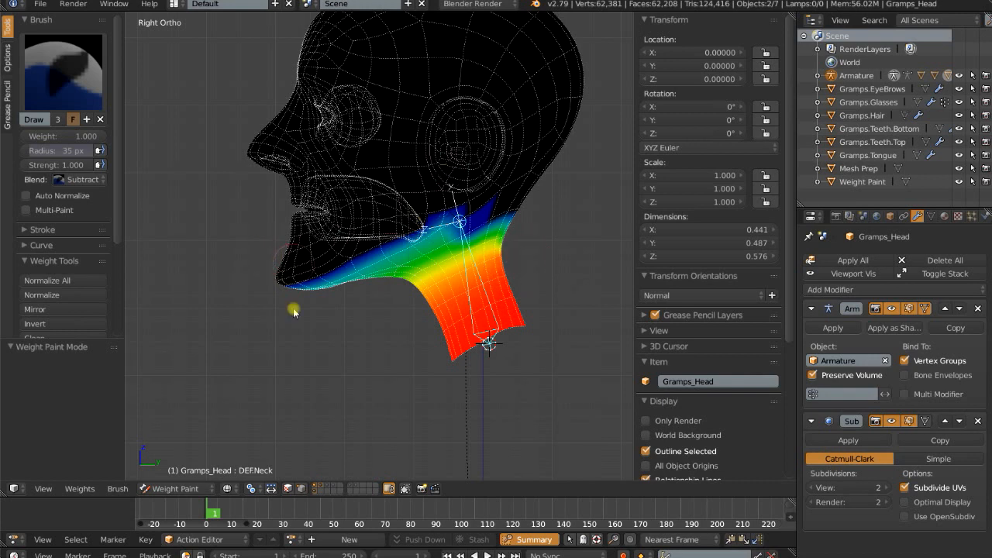
# Step: Set the brush weight to 0.1 and subtract DEF.Neck influence gradually from the underside of the chin and jaw
pyautogui.click(66, 137)
pyautogui.write('0.1')
pyautogui.press('Return')
pyautogui.moveTo(267, 334); pyautogui.dragTo(399, 484, button='middle')
pyautogui.moveTo(385, 384); pyautogui.dragTo(374, 207, button='middle')
pyautogui.moveTo(374, 206)
pyautogui.mouseDown()
pyautogui.moveTo(317, 279)
pyautogui.moveTo(335, 237)
pyautogui.moveTo(297, 297)
pyautogui.moveTo(397, 200)
pyautogui.moveTo(351, 237)
pyautogui.moveTo(320, 316)
pyautogui.moveTo(345, 242)
pyautogui.moveTo(325, 331)
pyautogui.moveTo(347, 354)
pyautogui.mouseUp()
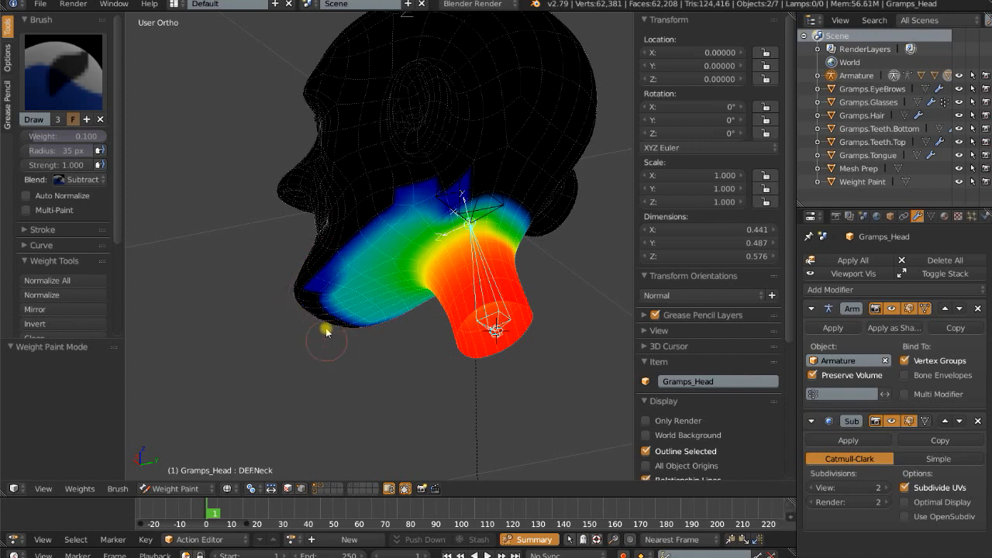
# Step: Subtract more DEF.Neck influence from the underside of the jaw near the neck and check the weights from the front
pyautogui.moveTo(326, 342); pyautogui.dragTo(338, 287, button='middle')
pyautogui.moveTo(422, 228)
pyautogui.mouseDown()
pyautogui.moveTo(399, 219)
pyautogui.moveTo(378, 239)
pyautogui.moveTo(348, 244)
pyautogui.moveTo(332, 277)
pyautogui.moveTo(364, 248)
pyautogui.mouseUp()
pyautogui.moveTo(275, 299); pyautogui.dragTo(399, 336, button='middle')
pyautogui.scroll(-3, 313, 322)
pyautogui.scroll(2, 401, 338)
pyautogui.scroll(-2, 402, 341)
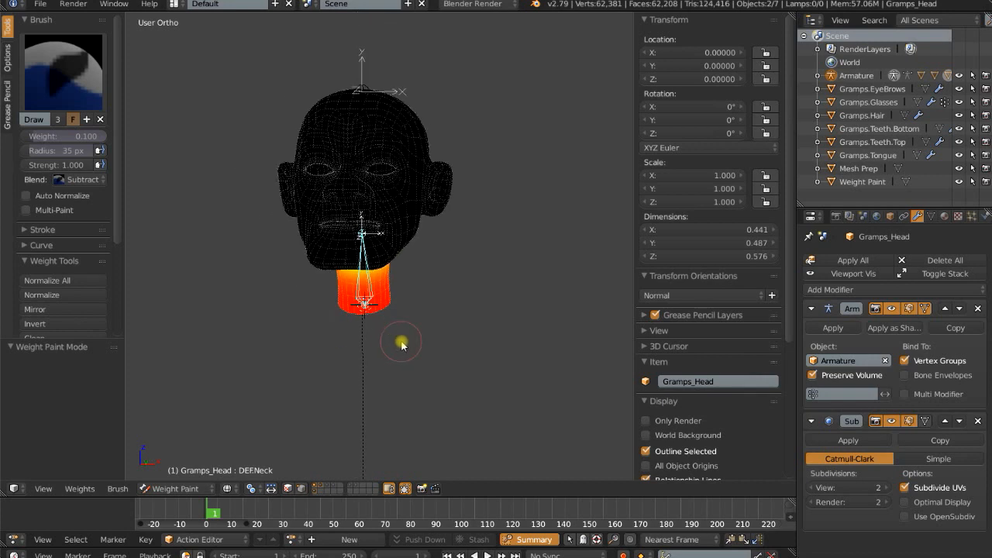
pyautogui.scroll(2, 401, 344)
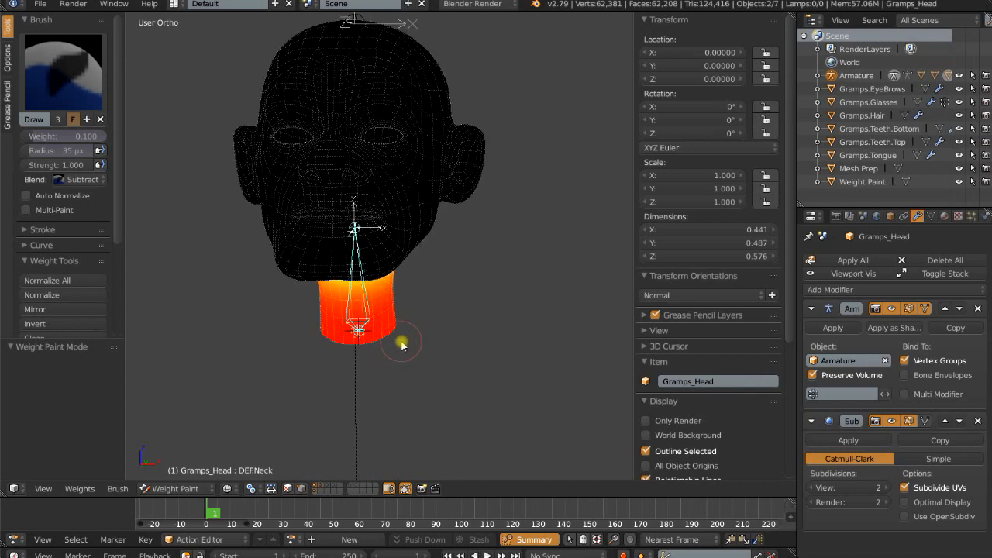
pyautogui.keyDown('shift'); pyautogui.moveTo(426, 310); pyautogui.dragTo(438, 369, button='middle'); pyautogui.keyUp('shift')
pyautogui.moveTo(439, 369)
pyautogui.mouseDown(button='middle')
pyautogui.moveTo(451, 364)
pyautogui.moveTo(441, 368)
pyautogui.mouseUp(button='middle')
# Step: In Edit Mode with solid shading, inspect the vertex weights of individual vertices on the nose and cheek
pyautogui.press('Tab')
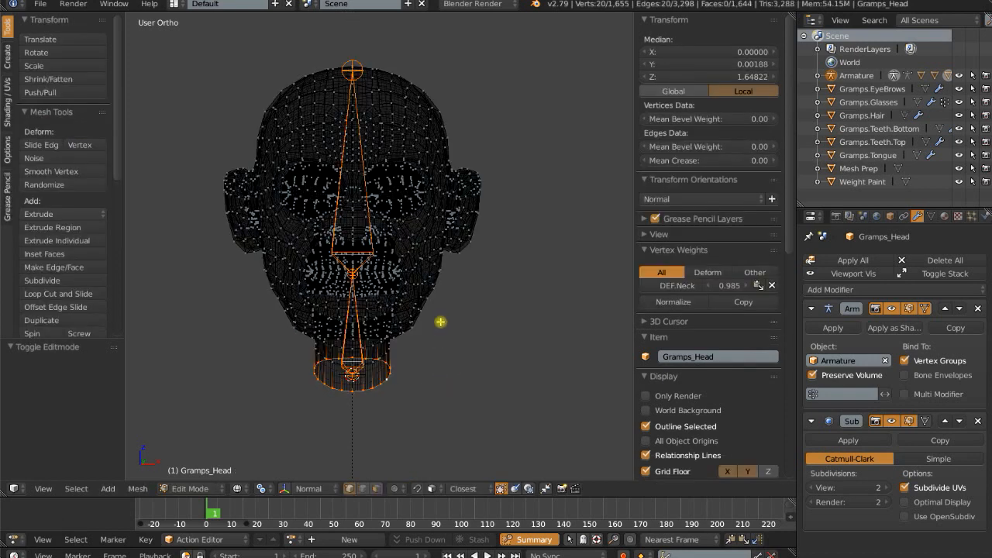
pyautogui.press('z')
pyautogui.scroll(3, 419, 269)
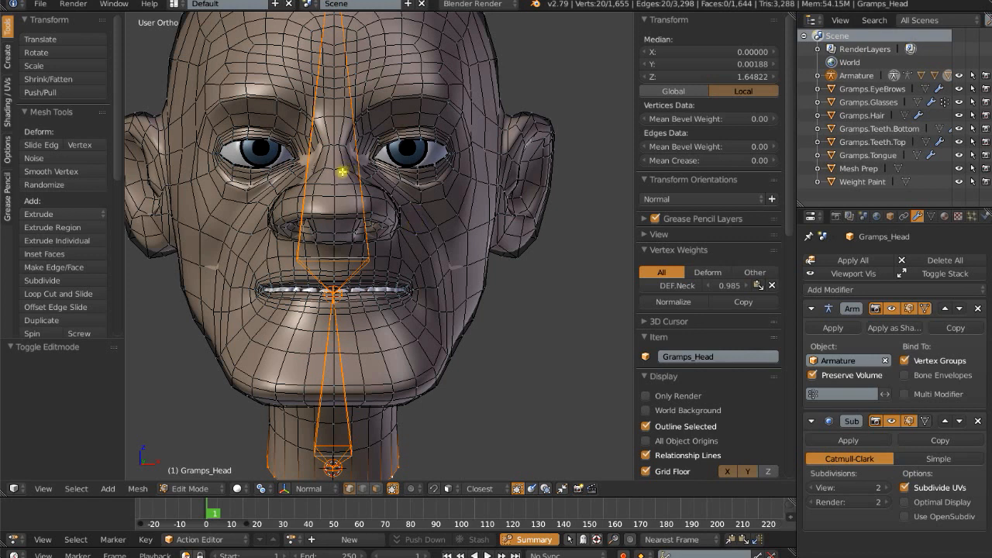
pyautogui.rightClick(337, 186)
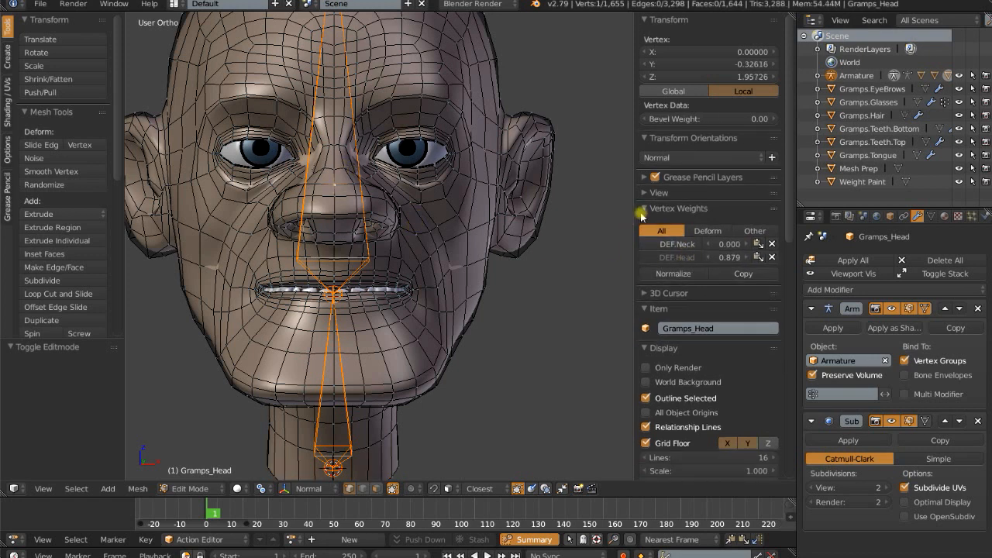
pyautogui.moveTo(632, 211); pyautogui.dragTo(611, 213)
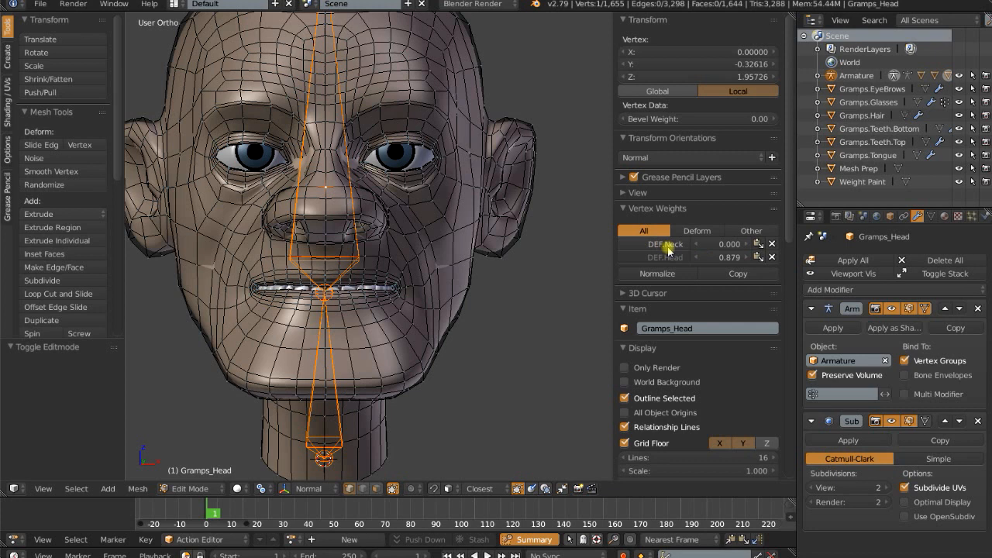
pyautogui.rightClick(325, 200)
pyautogui.rightClick(354, 194)
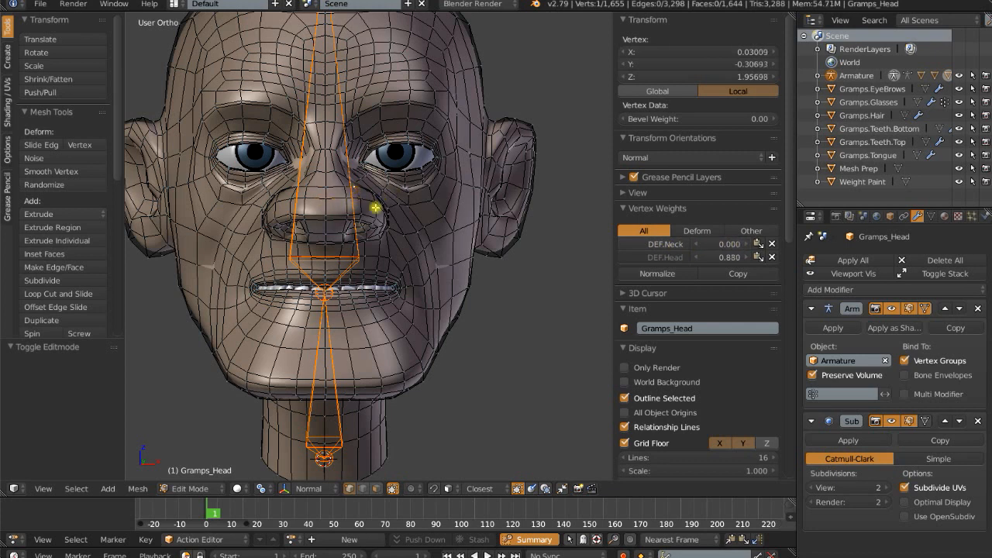
pyautogui.rightClick(400, 231)
pyautogui.rightClick(395, 209)
pyautogui.rightClick(407, 202)
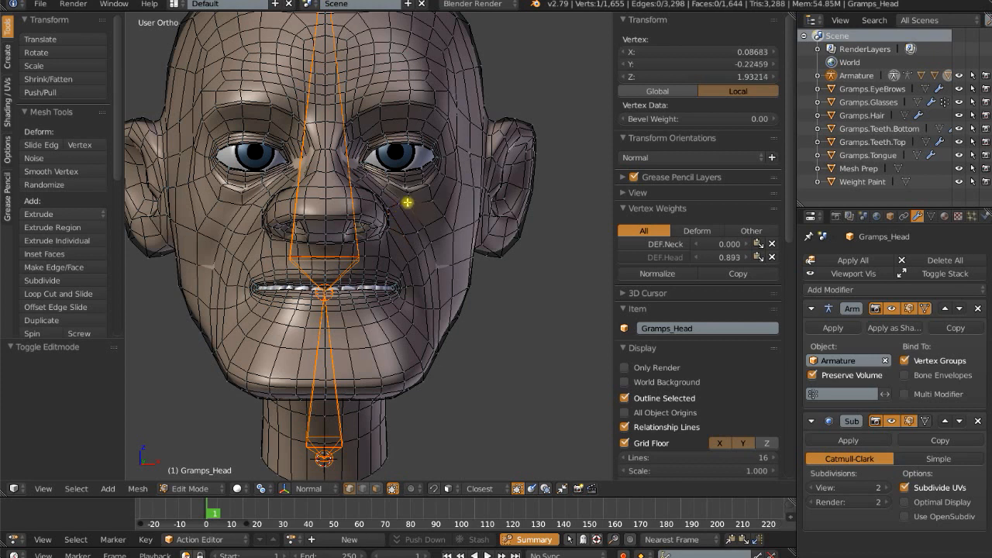
# Step: Remove the DEF.Neck weight from individual vertices on the cheek below the eye
pyautogui.scroll(-3, 429, 247)
pyautogui.moveTo(454, 271); pyautogui.dragTo(468, 273, button='middle')
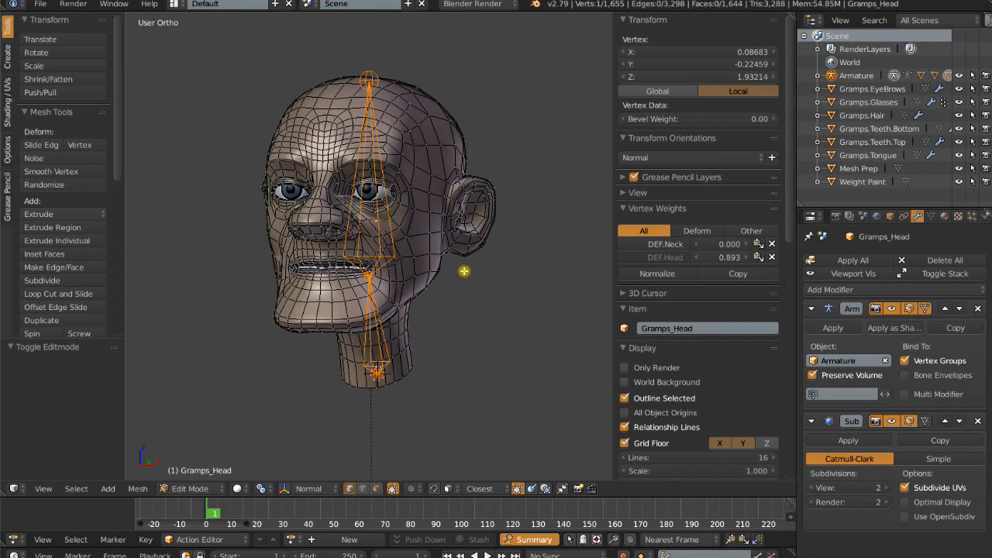
pyautogui.scroll(3, 473, 275)
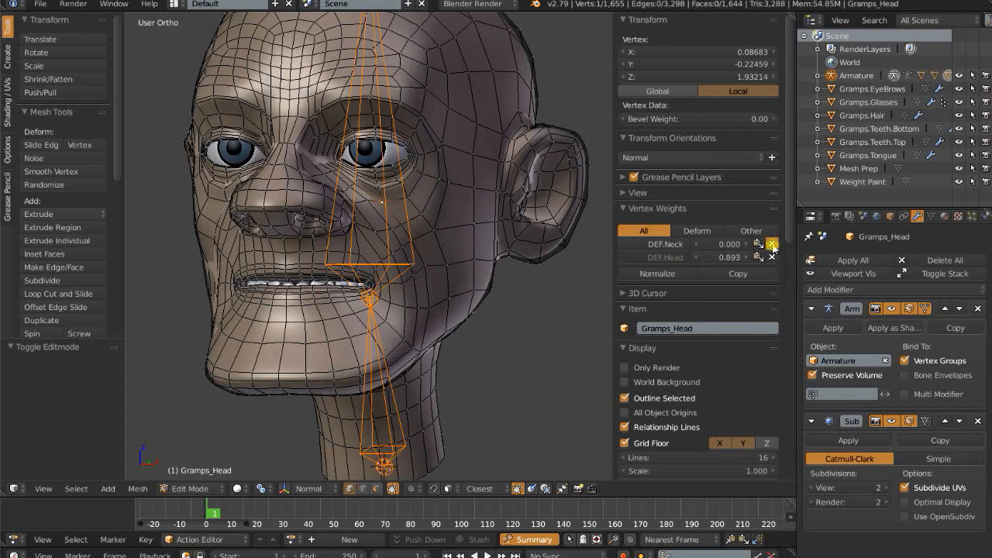
pyautogui.click(773, 245)
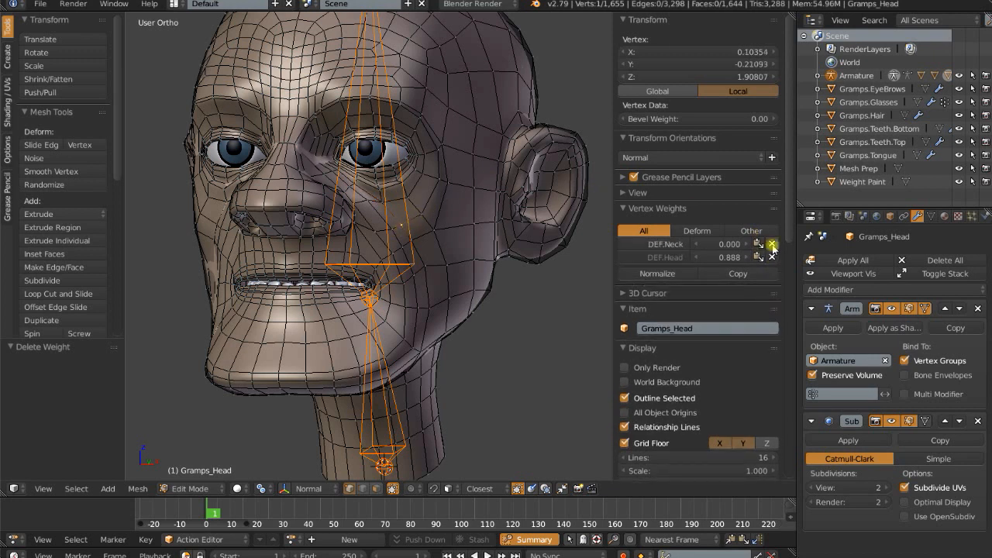
pyautogui.click(772, 244)
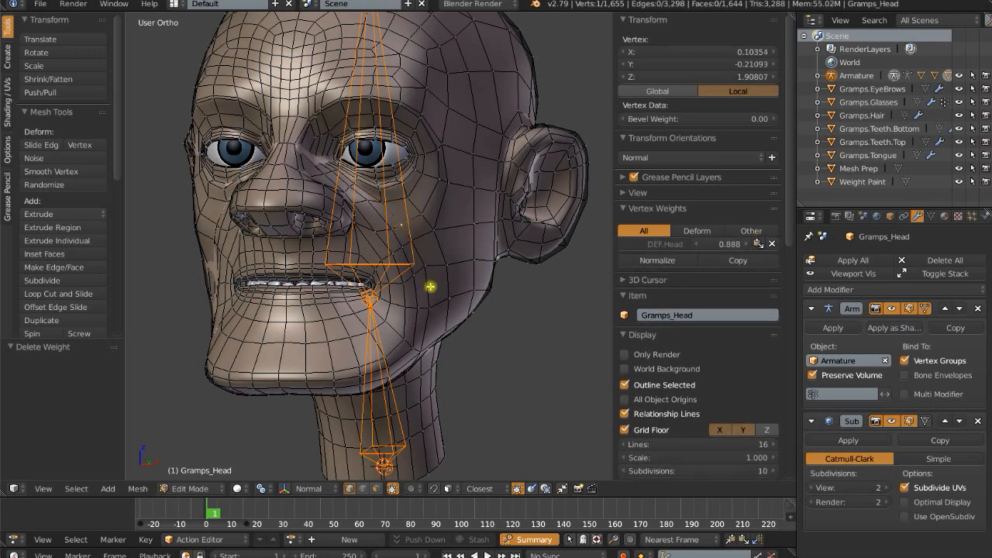
# Step: Select the whole head mesh and clean its vertex groups using the Deform Pose Bones subset
pyautogui.press('KP_1')
pyautogui.press('a')
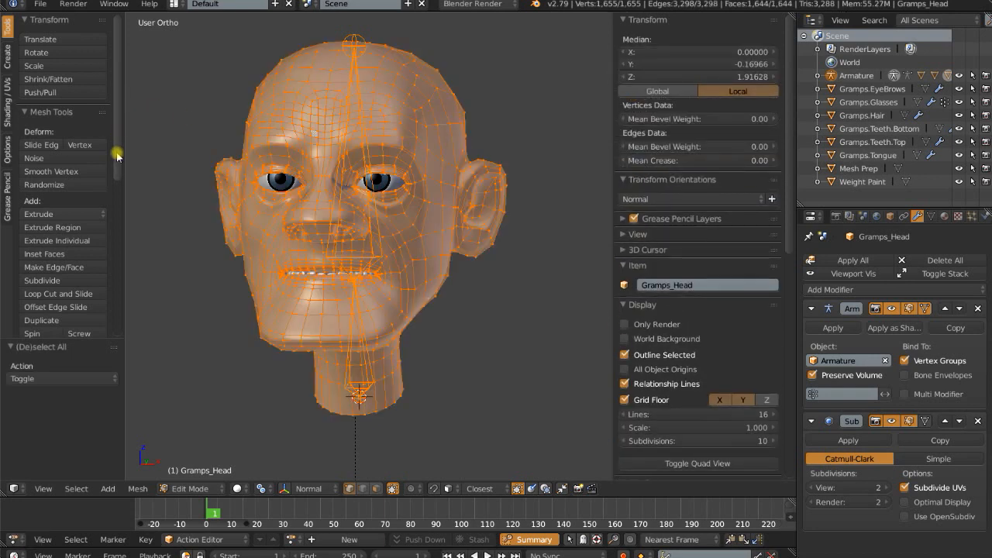
pyautogui.moveTo(116, 151); pyautogui.dragTo(128, 290)
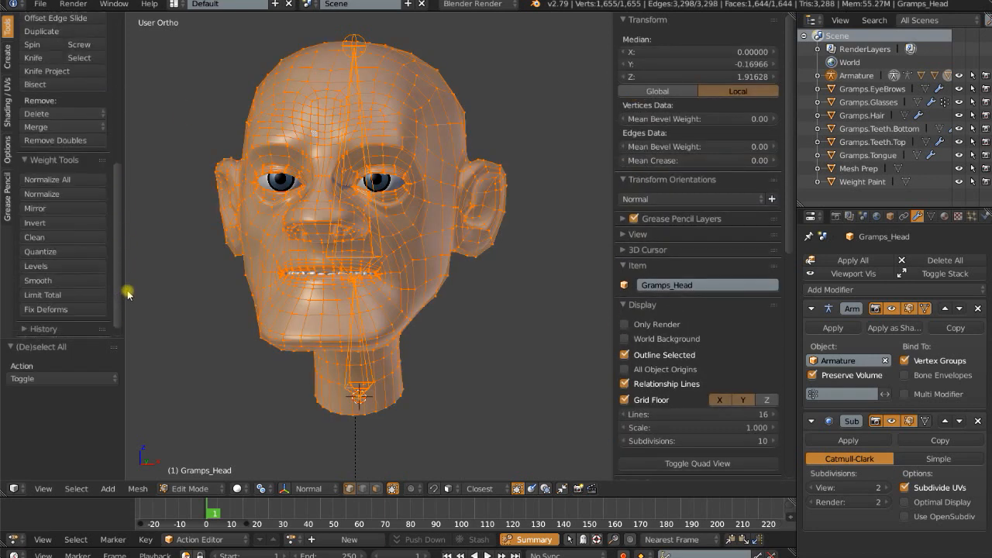
pyautogui.click(39, 241)
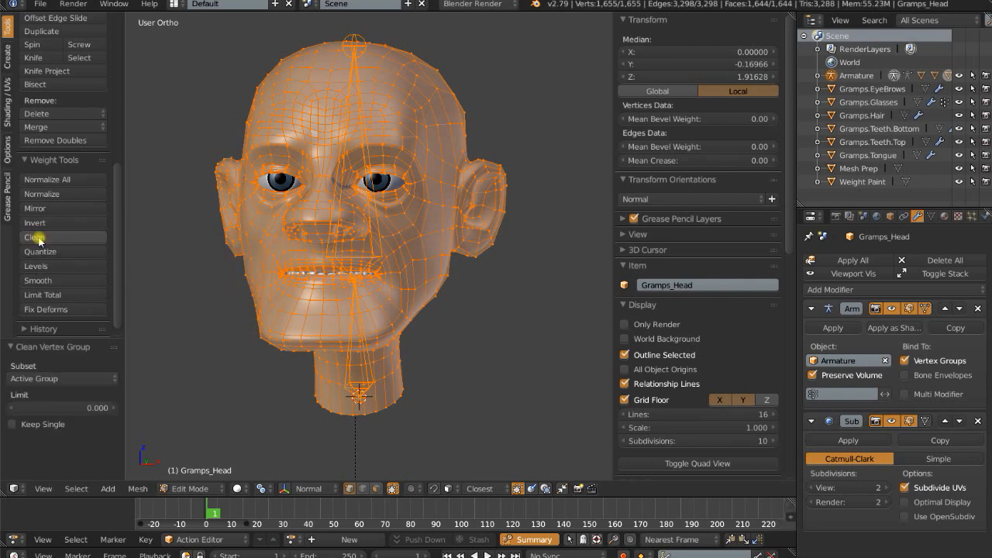
pyautogui.click(51, 379)
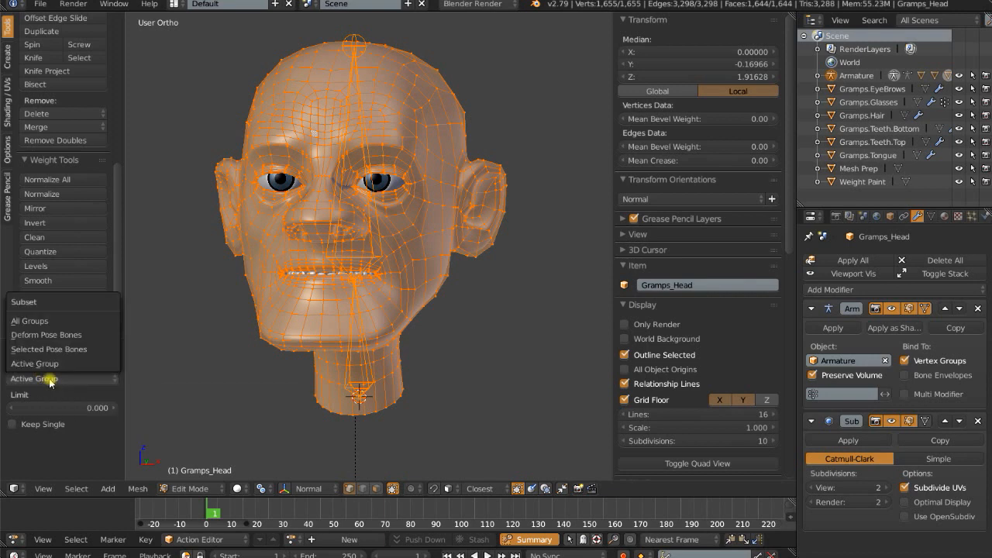
pyautogui.click(45, 335)
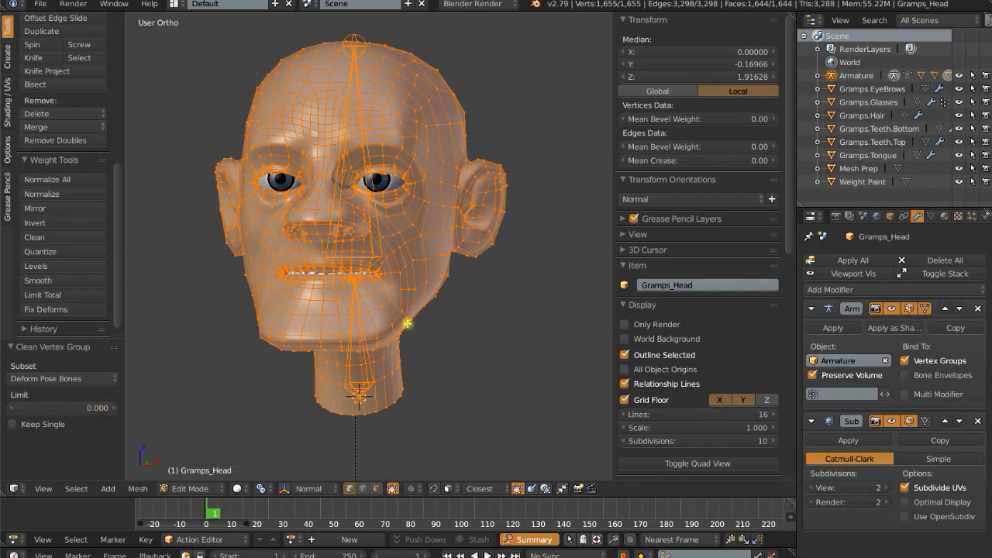
# Step: Return to Weight Paint mode and compare the DEF.Head and DEF.Neck influences on the mesh
pyautogui.press('Tab')
pyautogui.moveTo(411, 307)
pyautogui.mouseDown(button='middle')
pyautogui.moveTo(433, 309)
pyautogui.moveTo(370, 305)
pyautogui.mouseUp(button='middle')
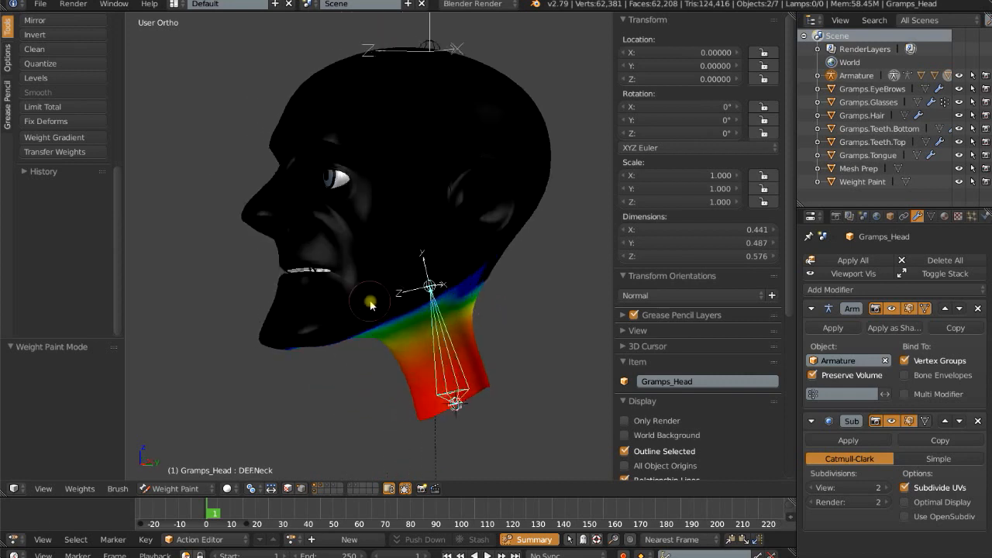
pyautogui.rightClick(429, 54)
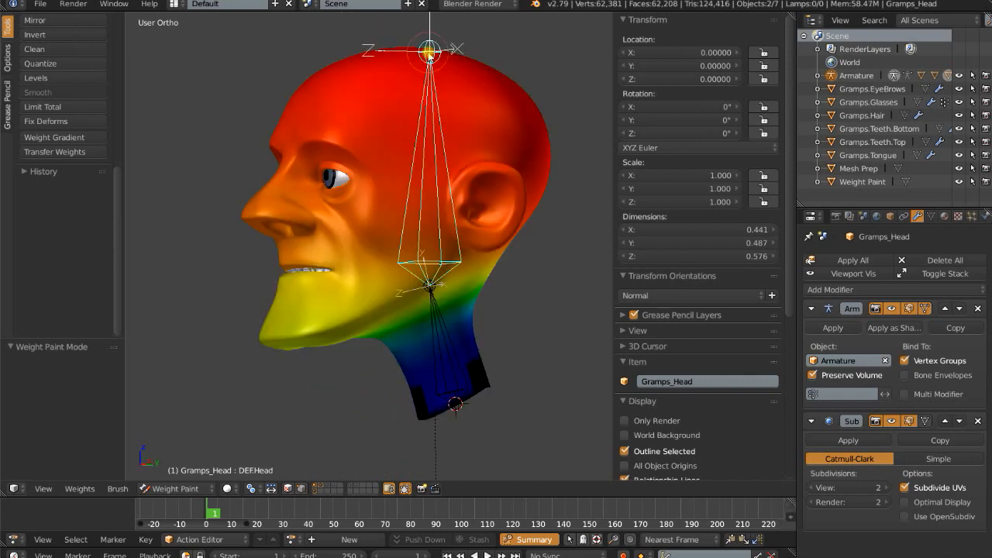
pyautogui.rightClick(434, 316)
pyautogui.moveTo(435, 316); pyautogui.dragTo(412, 271, button='middle')
# Step: In Edit Mode, inspect the bone weights of individual vertices around the nose and mouth
pyautogui.press('Tab')
pyautogui.rightClick(377, 232)
pyautogui.scroll(4, 412, 270)
pyautogui.rightClick(341, 263)
pyautogui.rightClick(411, 300)
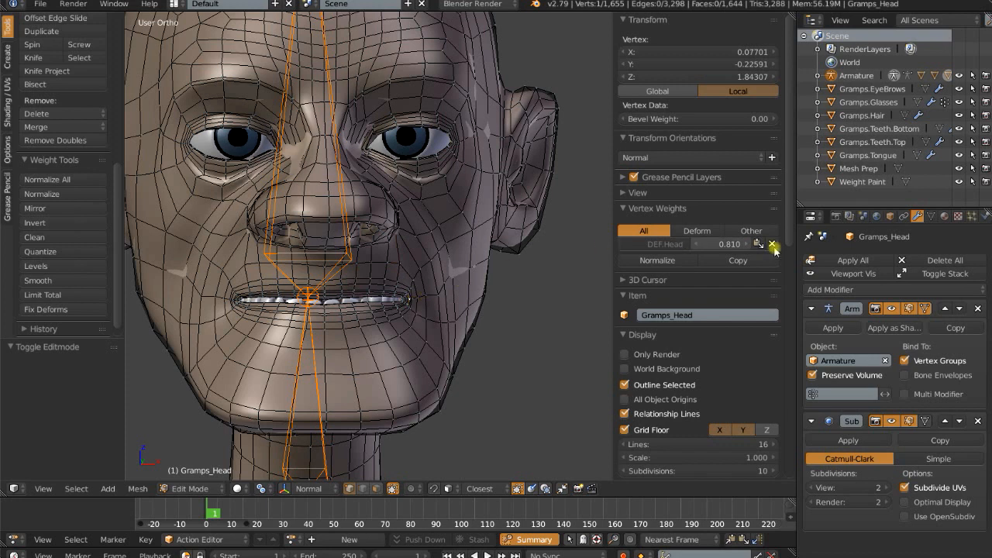
pyautogui.scroll(-4, 427, 272)
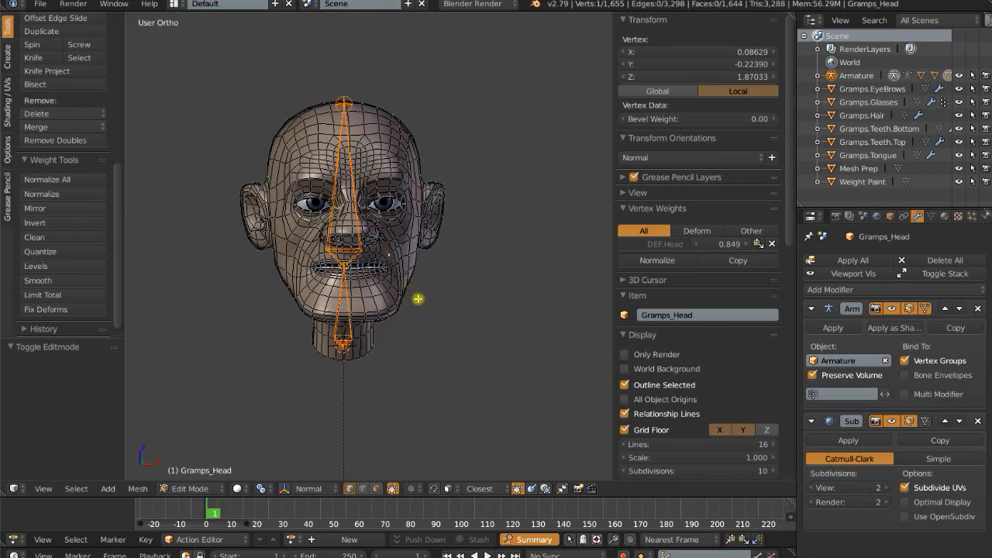
# Step: Select all vertices and run Normalize All on the Deform Pose Bones subset with Lock Active off
pyautogui.press('a')
pyautogui.press('a')
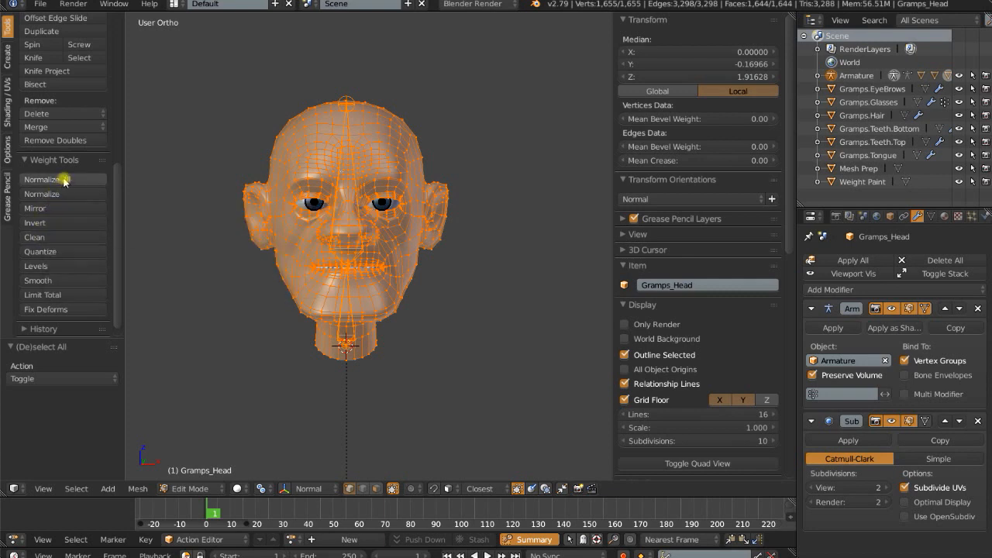
pyautogui.click(65, 180)
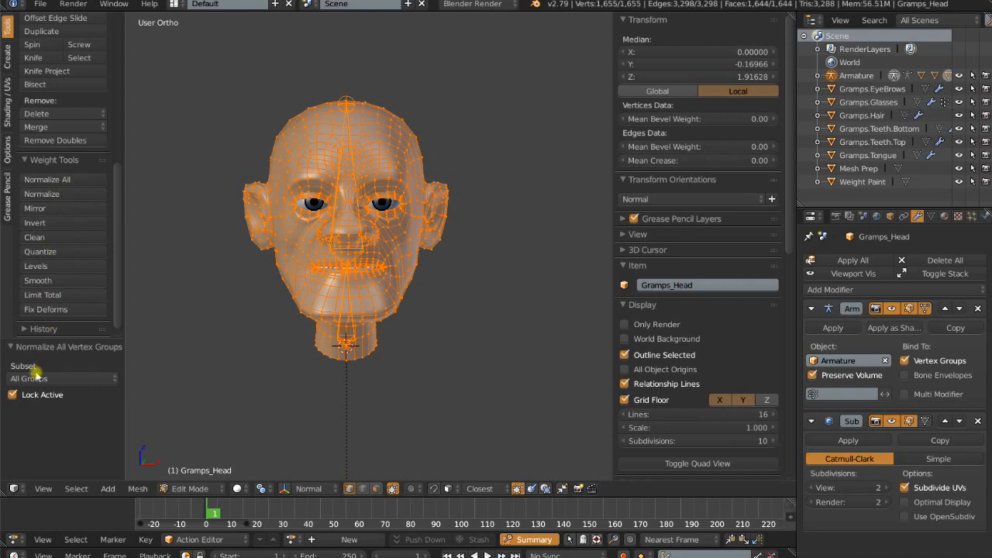
pyautogui.click(14, 396)
pyautogui.click(45, 379)
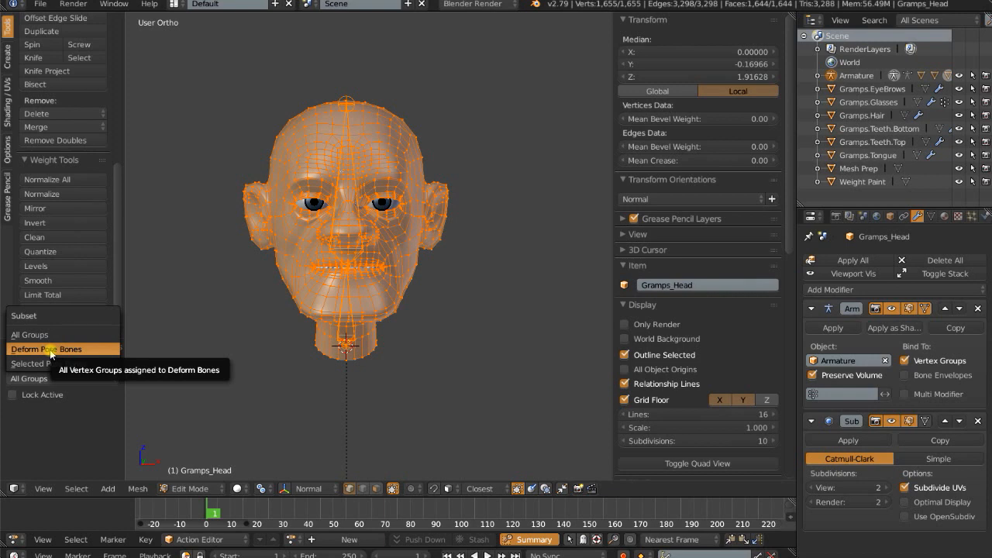
pyautogui.click(47, 350)
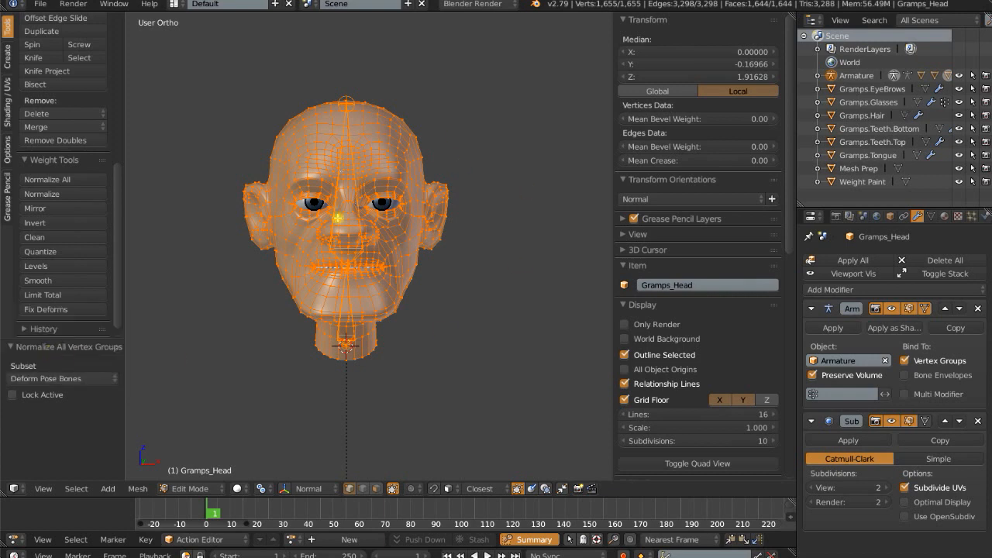
# Step: In Weight Paint mode, examine the DEF.Head influence from the side and front with wireframe display
pyautogui.press('Tab')
pyautogui.scroll(3, 465, 342)
pyautogui.moveTo(485, 332); pyautogui.dragTo(405, 193, button='middle')
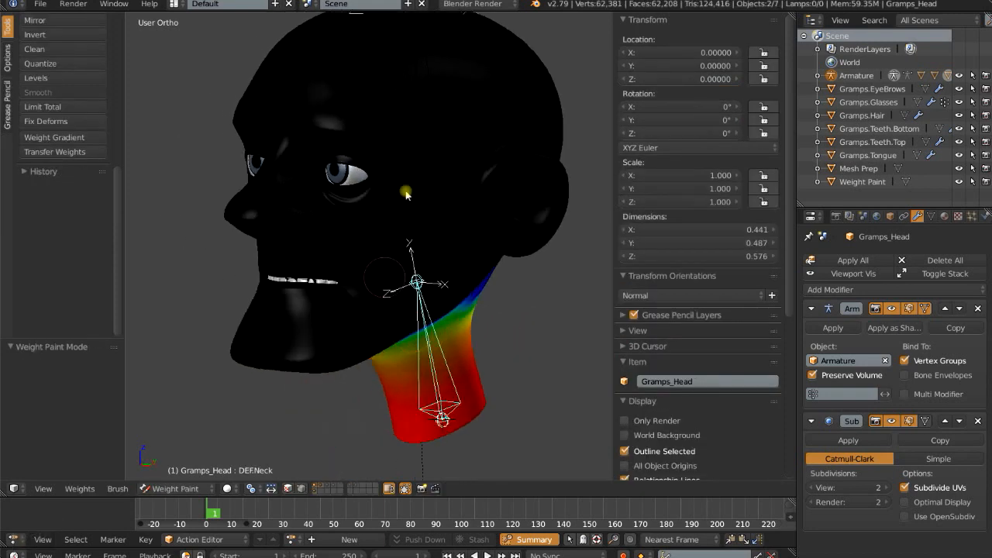
pyautogui.rightClick(419, 88)
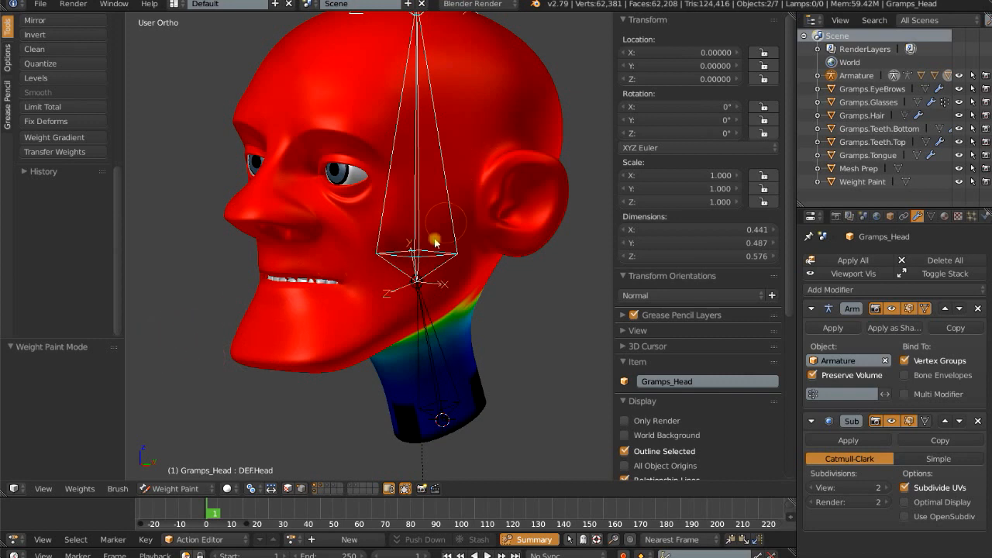
pyautogui.press('z')
pyautogui.press('1')
pyautogui.press('3')
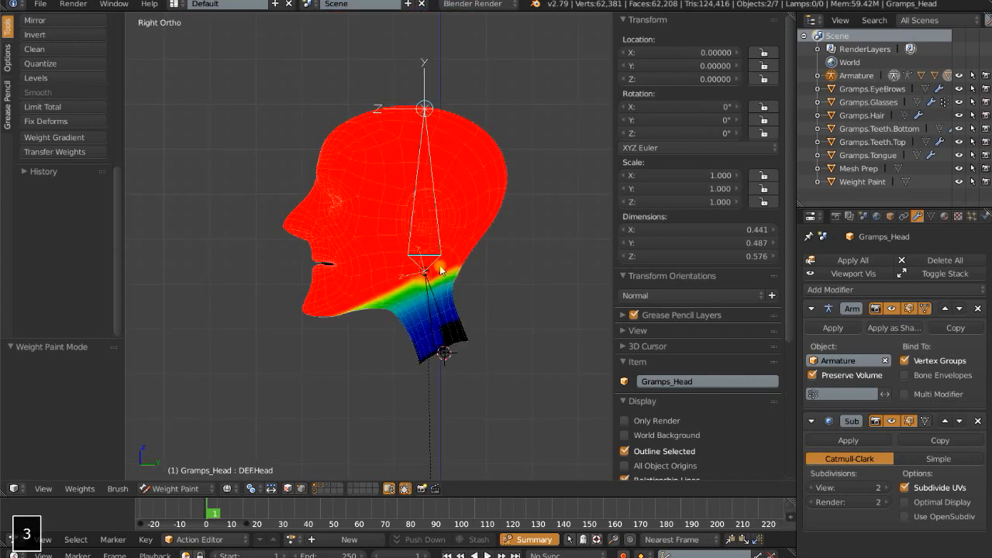
pyautogui.moveTo(348, 261); pyautogui.dragTo(504, 272, button='middle')
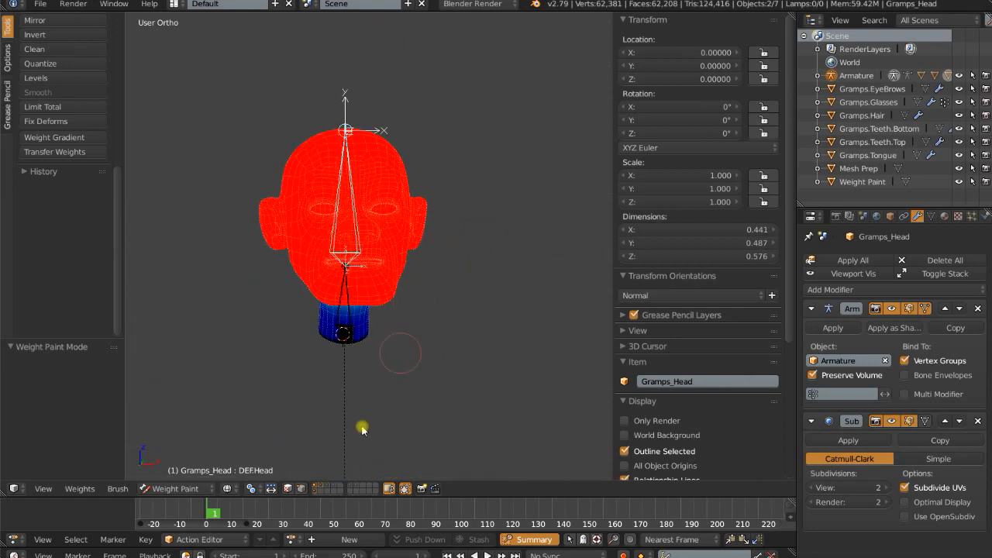
# Step: Switch the head mesh to Object Mode with solid shading and select the DEF.Head bone
pyautogui.click(175, 488)
pyautogui.click(179, 473)
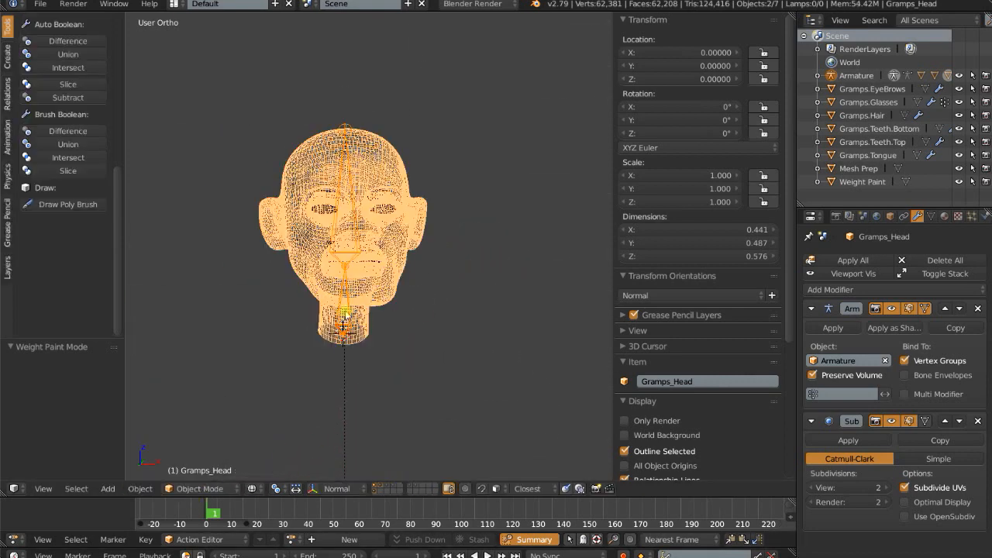
pyautogui.press('z')
pyautogui.rightClick(364, 178)
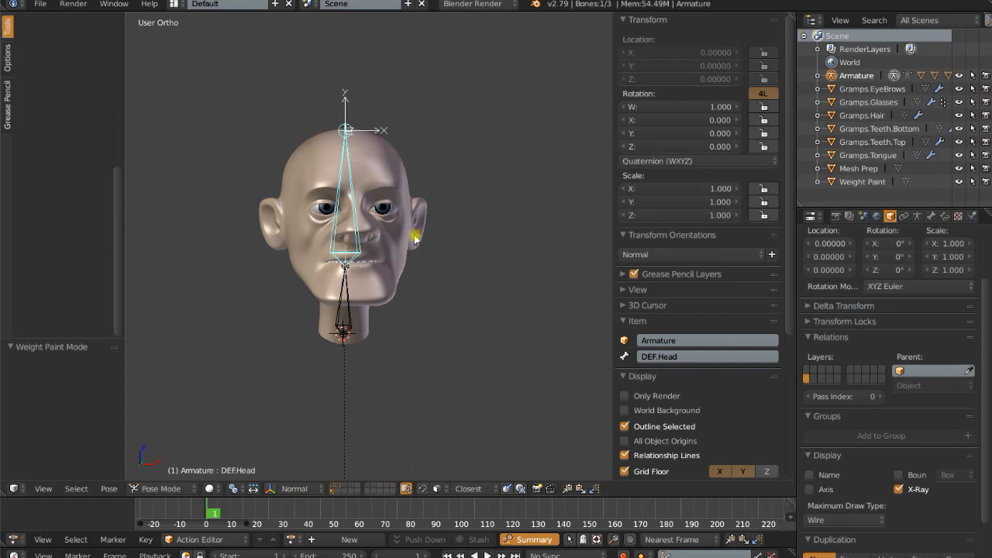
# Step: Test the head deformation by tilting and rotating the DEF.Head bone, cancelling each rotation
pyautogui.scroll(3, 415, 238)
pyautogui.press('r')
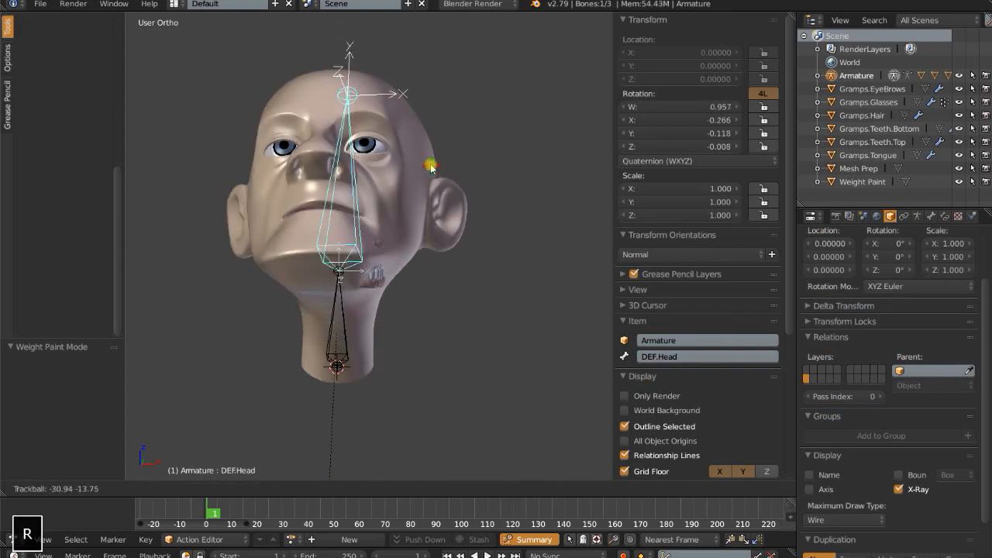
pyautogui.rightClick(438, 114)
pyautogui.press('r')
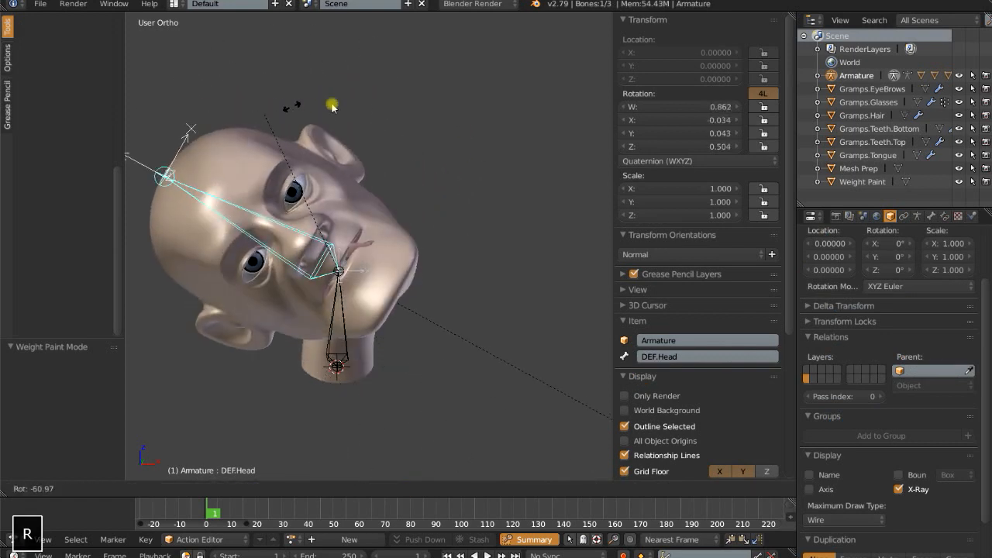
pyautogui.rightClick(454, 289)
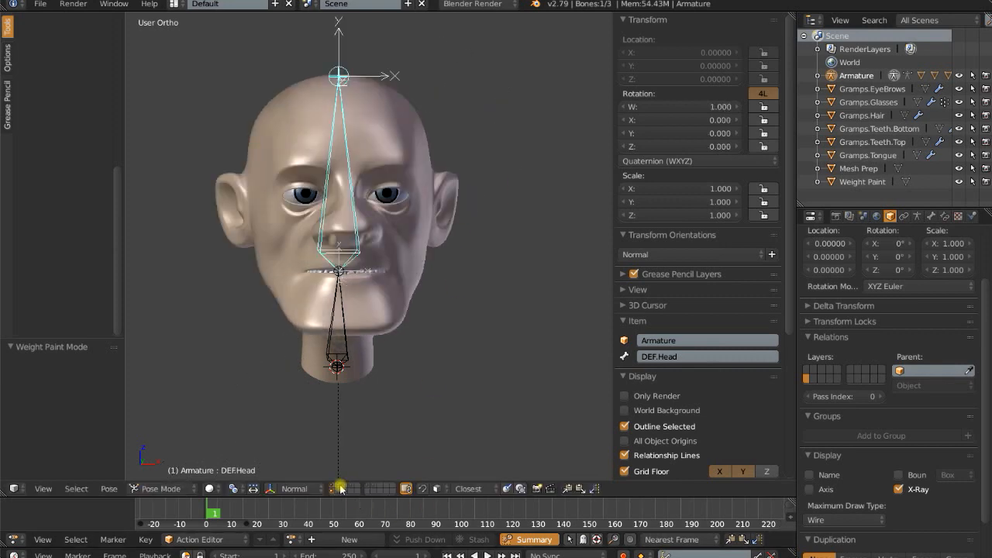
# Step: Move both eye meshes onto the head mesh's layer and display that layer together with the armature
pyautogui.click(369, 487)
pyautogui.rightClick(383, 174)
pyautogui.keyDown('shift'); pyautogui.rightClick(326, 176); pyautogui.keyUp('shift')
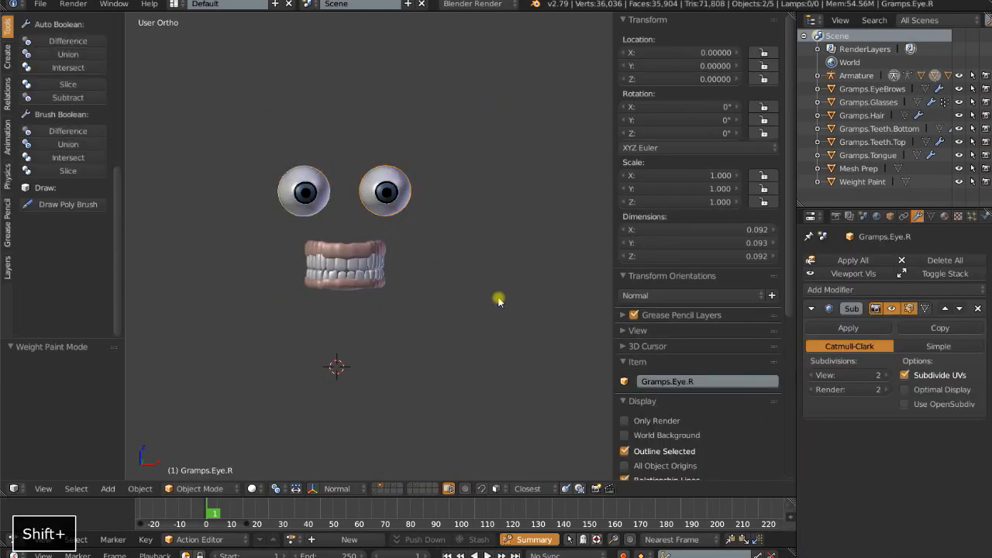
pyautogui.press('m')
pyautogui.click(604, 321)
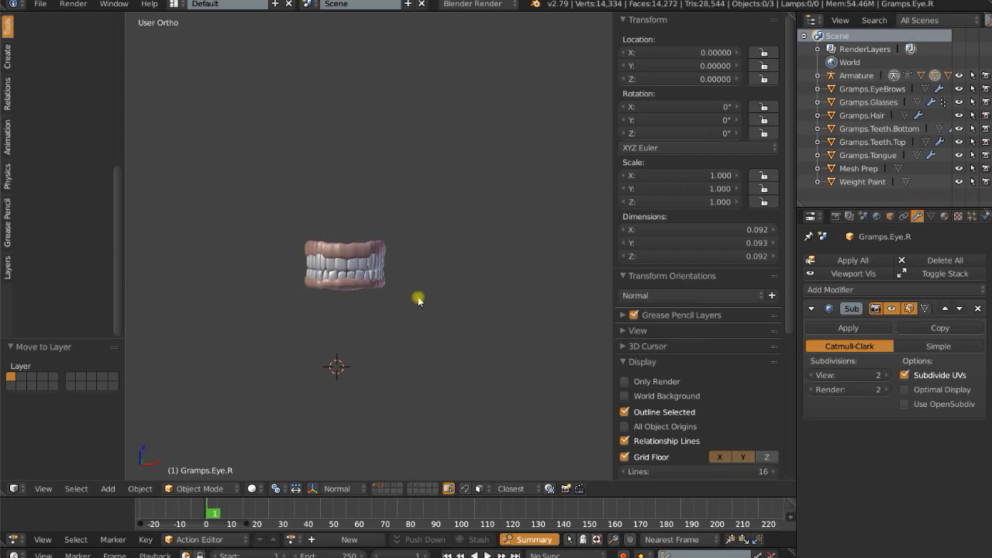
pyautogui.click(374, 484)
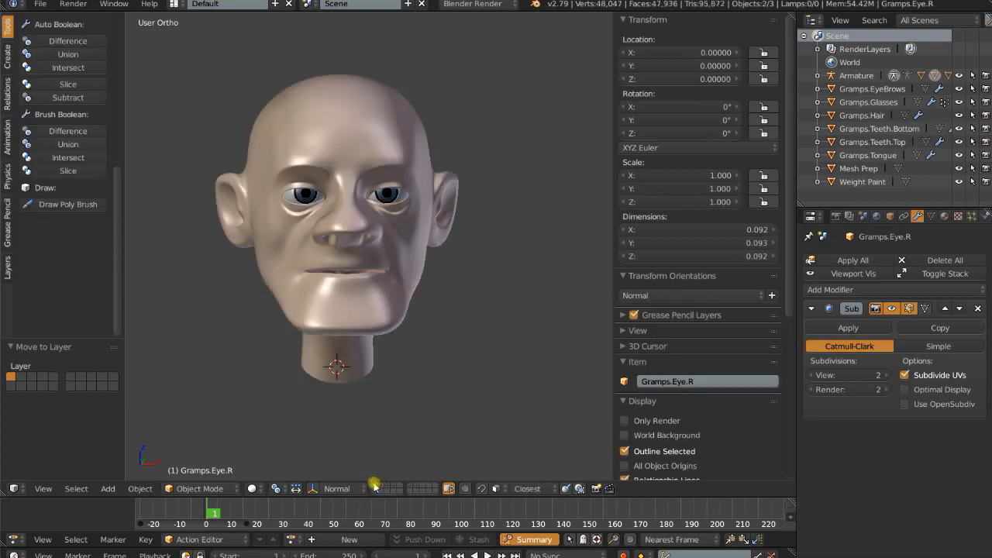
pyautogui.keyDown('shift'); pyautogui.click(375, 489); pyautogui.keyUp('shift')
# Step: Select the DEF.Head bone and test whether the eyes follow with free trackball rotations, cancelling each one
pyautogui.rightClick(350, 188)
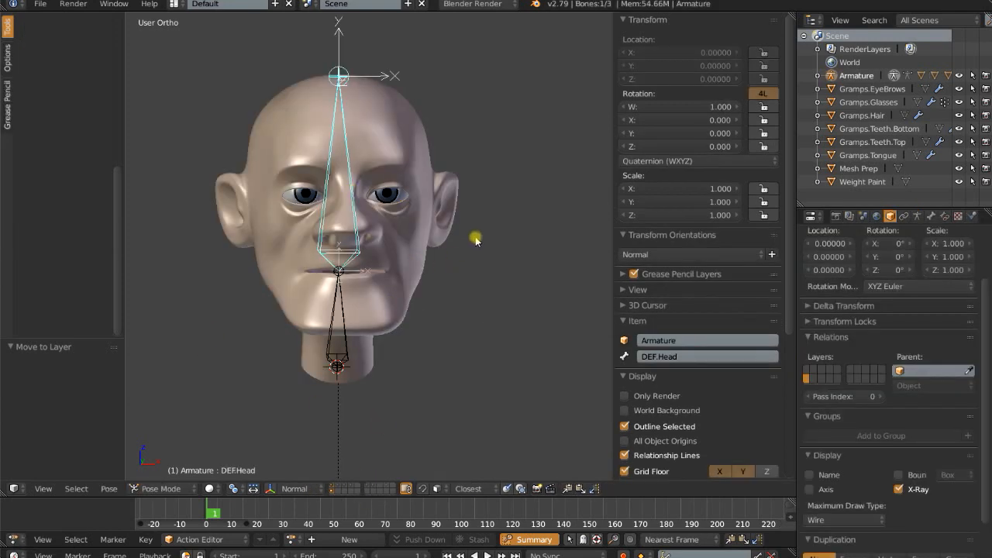
pyautogui.press('r')
pyautogui.press('r')
pyautogui.rightClick(511, 198)
pyautogui.press('r')
pyautogui.press('r')
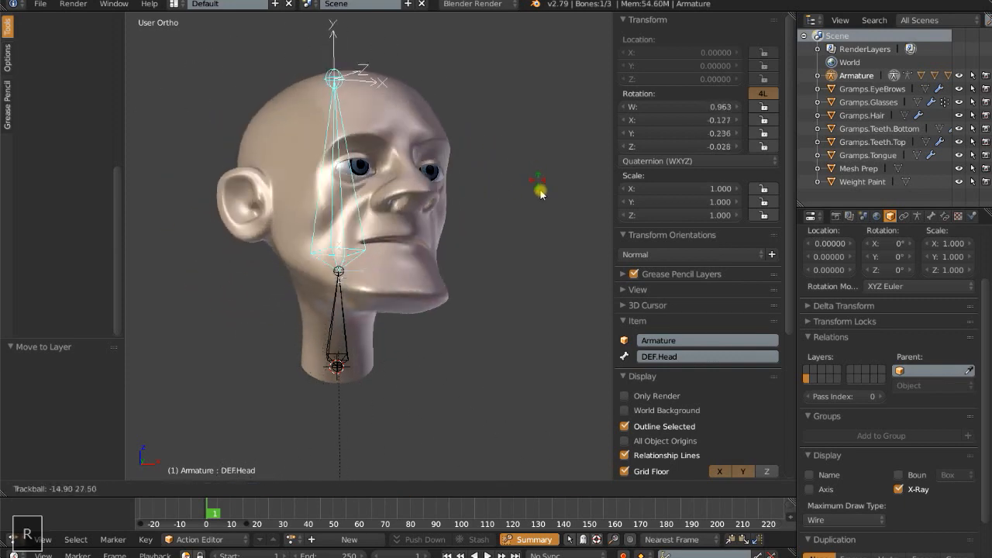
pyautogui.rightClick(481, 266)
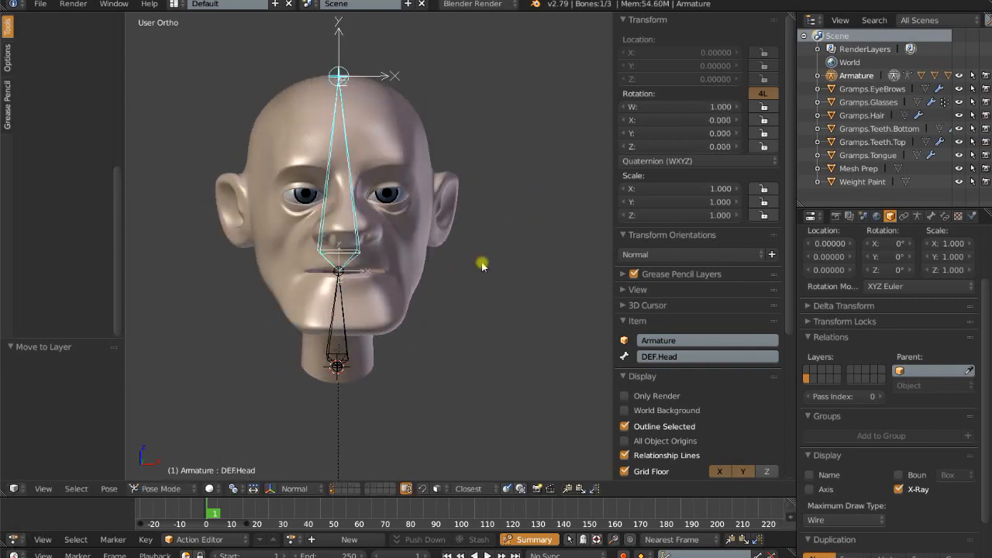
# Step: Review the mesh preparation notes and the Weight Paint Workflow notes
pyautogui.click(375, 489)
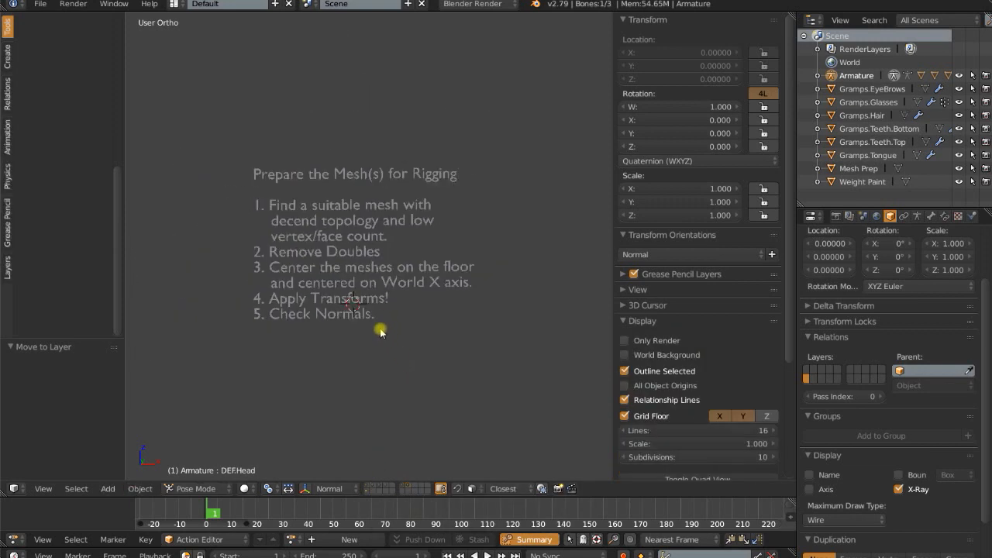
pyautogui.click(403, 487)
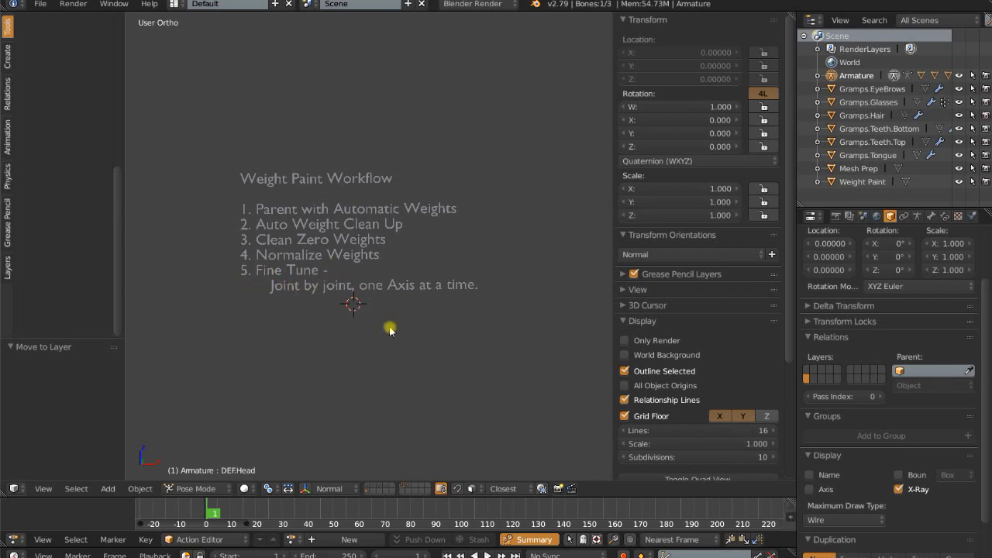
# Step: Display the armature with the head mesh and switch Gramps_Head to Weight Paint mode
pyautogui.click(369, 491)
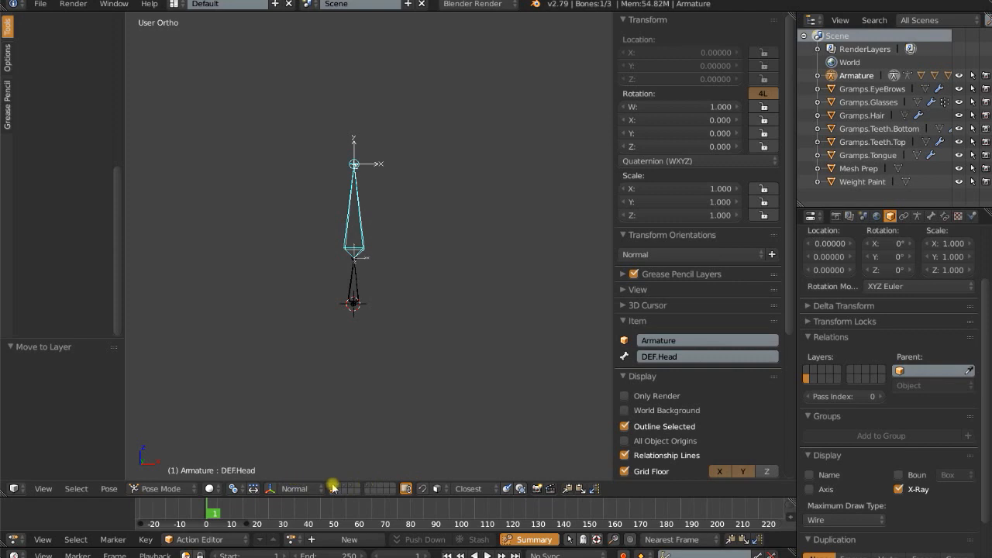
pyautogui.keyDown('shift'); pyautogui.click(333, 485); pyautogui.keyUp('shift')
pyautogui.moveTo(364, 303); pyautogui.dragTo(304, 257, button='middle')
pyautogui.rightClick(365, 220)
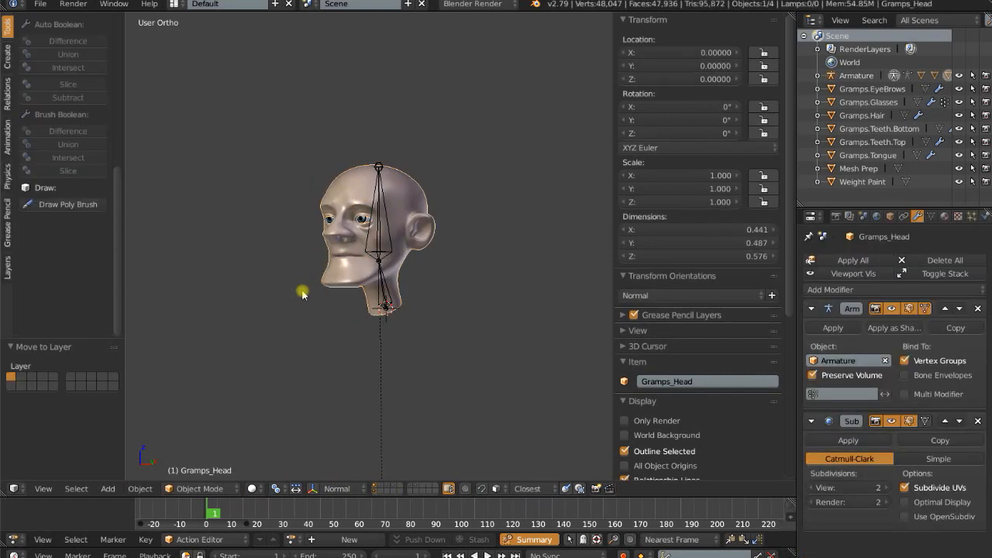
pyautogui.click(199, 488)
pyautogui.click(206, 418)
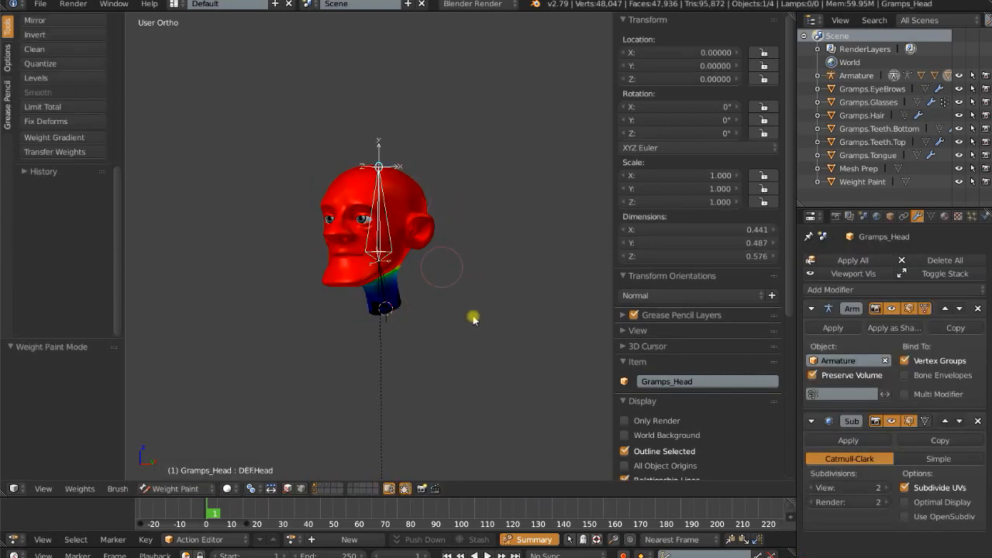
# Step: Tilt the DEF.Head bone forward 34.5° about the global X axis to expose the jaw and neck deformation
pyautogui.press('KP_1')
pyautogui.press('KP_3')
pyautogui.scroll(3, 448, 298)
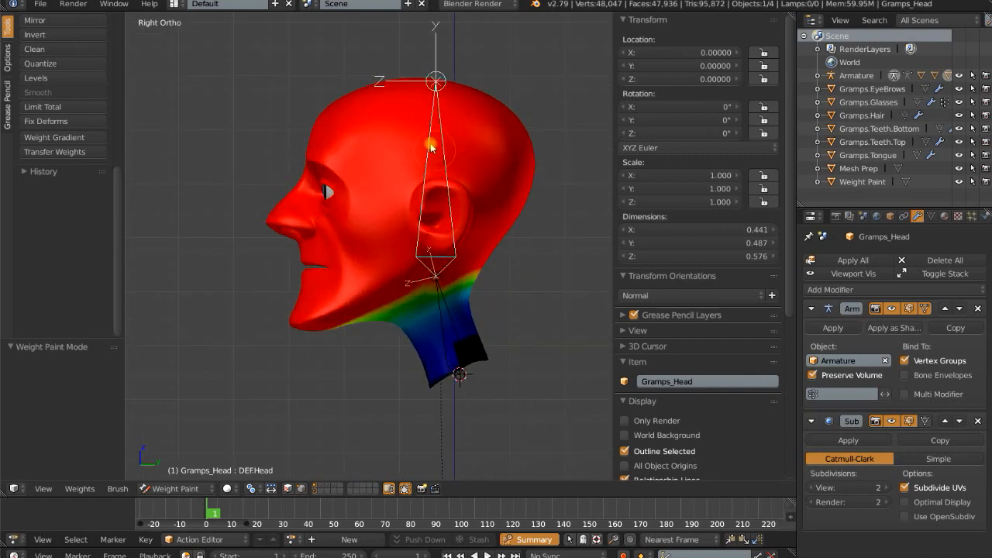
pyautogui.press('r')
pyautogui.press('x')
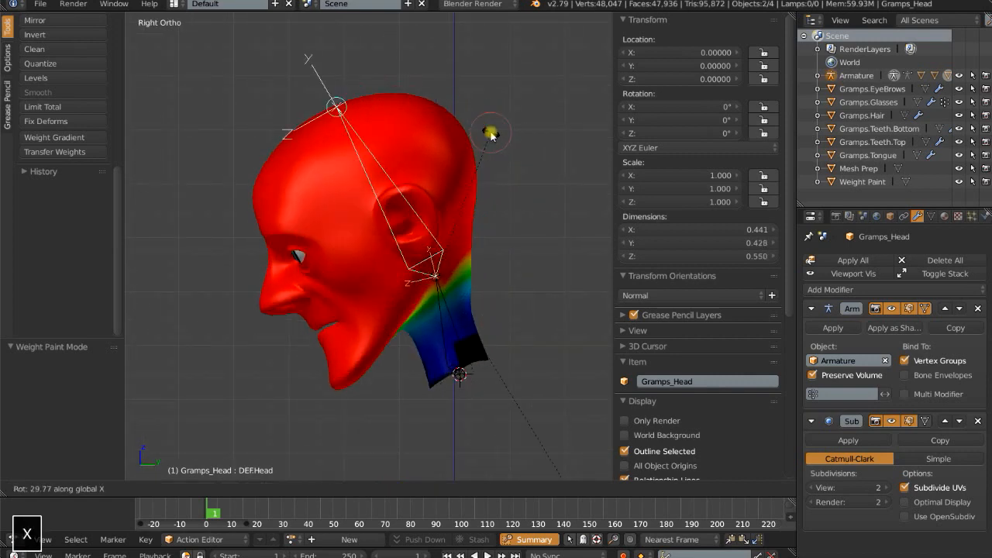
pyautogui.click(471, 126)
pyautogui.keyDown('shift'); pyautogui.moveTo(426, 293); pyautogui.dragTo(413, 271, button='middle'); pyautogui.keyUp('shift')
pyautogui.moveTo(413, 272); pyautogui.dragTo(386, 289, button='middle')
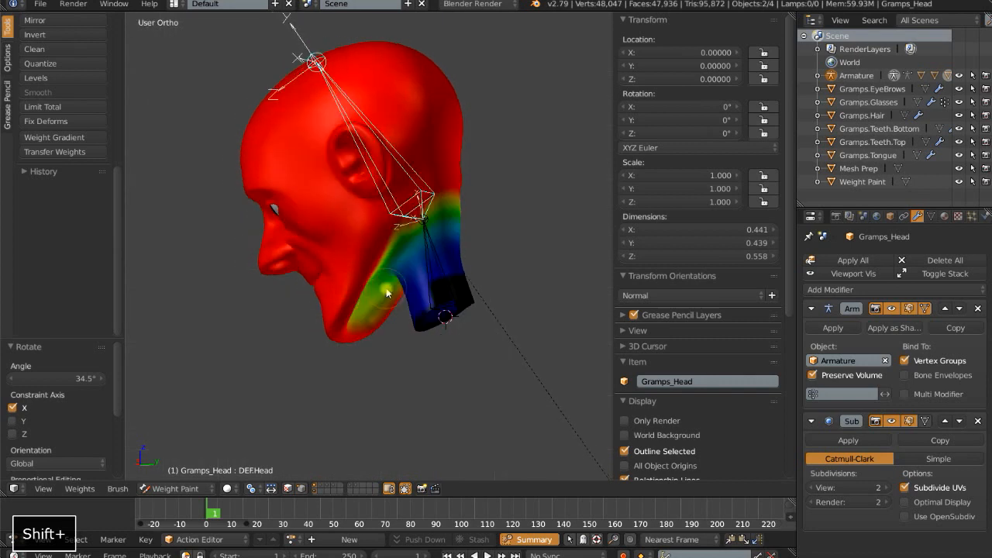
pyautogui.moveTo(390, 344); pyautogui.dragTo(374, 348, button='middle')
# Step: Enable Auto Normalize, show the wireframe under the jaw and set the brush blending mode to Add
pyautogui.moveTo(115, 218); pyautogui.dragTo(131, 51)
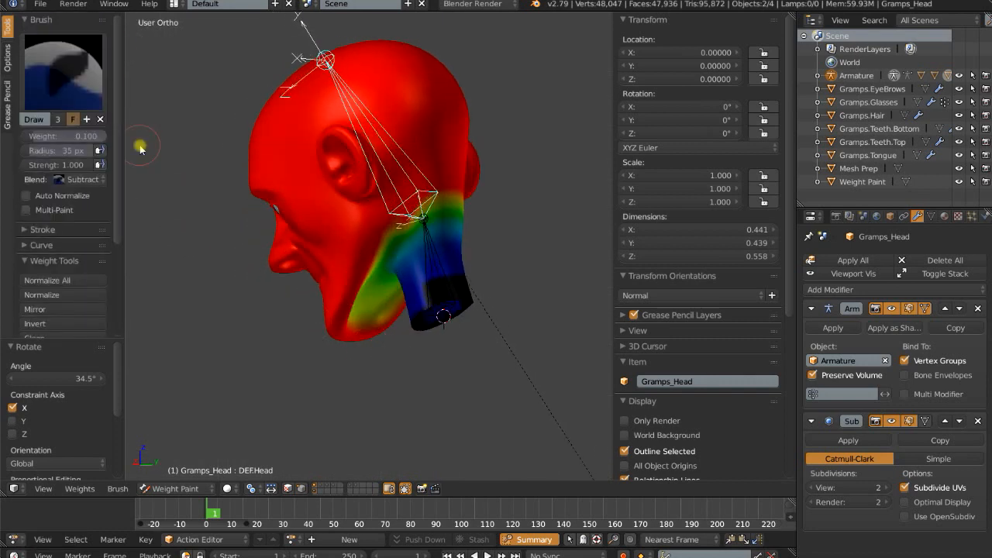
pyautogui.click(25, 196)
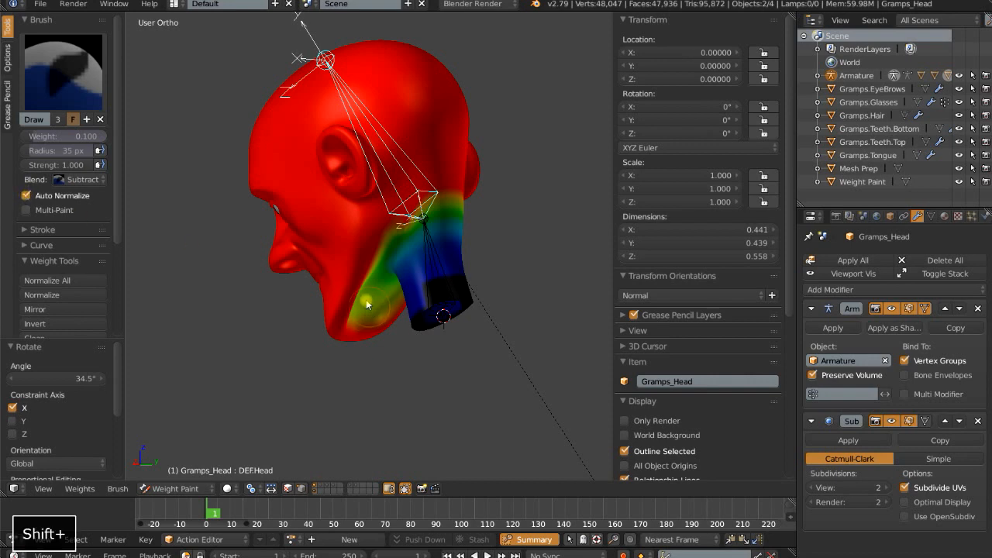
pyautogui.keyDown('shift'); pyautogui.moveTo(366, 301); pyautogui.dragTo(355, 240, button='middle'); pyautogui.keyUp('shift')
pyautogui.scroll(4, 355, 243)
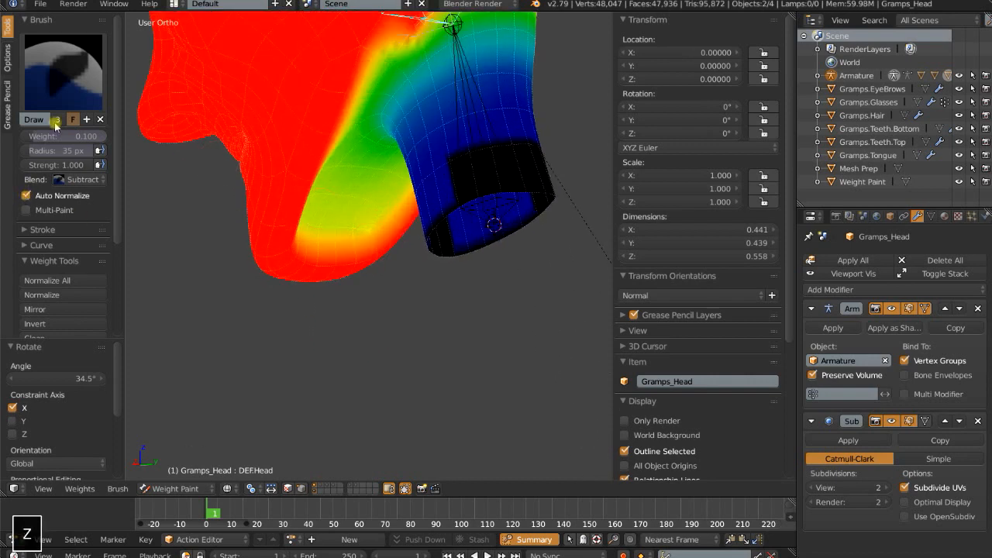
pyautogui.click(70, 179)
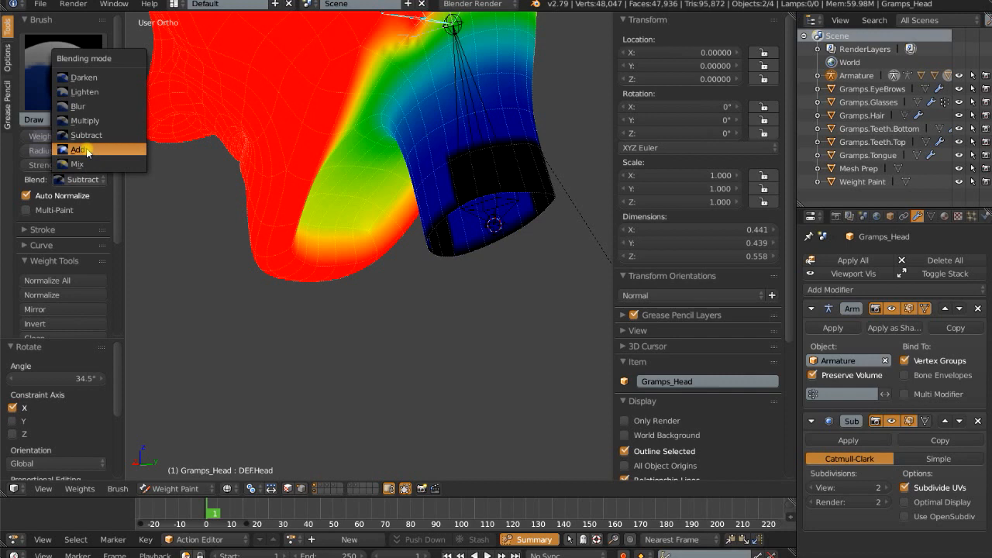
pyautogui.click(89, 139)
# Step: Paint more DEF.Head weight onto the underside of the jaw up to the neck, and check it with a cancelled rotation
pyautogui.moveTo(346, 231)
pyautogui.mouseDown()
pyautogui.moveTo(372, 252)
pyautogui.moveTo(318, 220)
pyautogui.moveTo(323, 199)
pyautogui.moveTo(322, 238)
pyautogui.moveTo(363, 217)
pyautogui.moveTo(332, 180)
pyautogui.moveTo(394, 197)
pyautogui.mouseUp()
pyautogui.moveTo(394, 197)
pyautogui.keyDown('shift'); pyautogui.mouseDown(button='middle')
pyautogui.moveTo(348, 222)
pyautogui.moveTo(338, 209)
pyautogui.mouseUp(button='middle'); pyautogui.keyUp('shift')
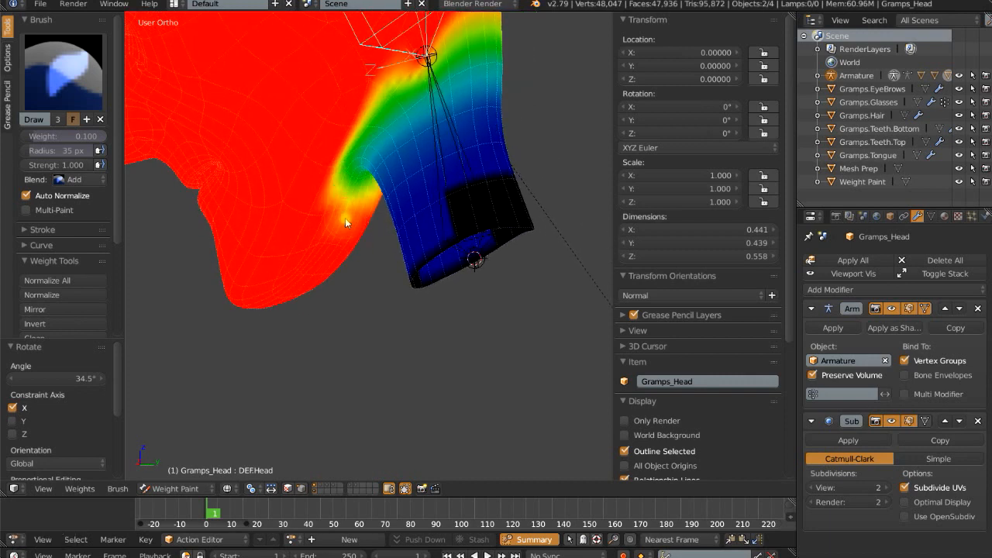
pyautogui.moveTo(339, 177); pyautogui.dragTo(351, 195)
pyautogui.scroll(-5, 354, 195)
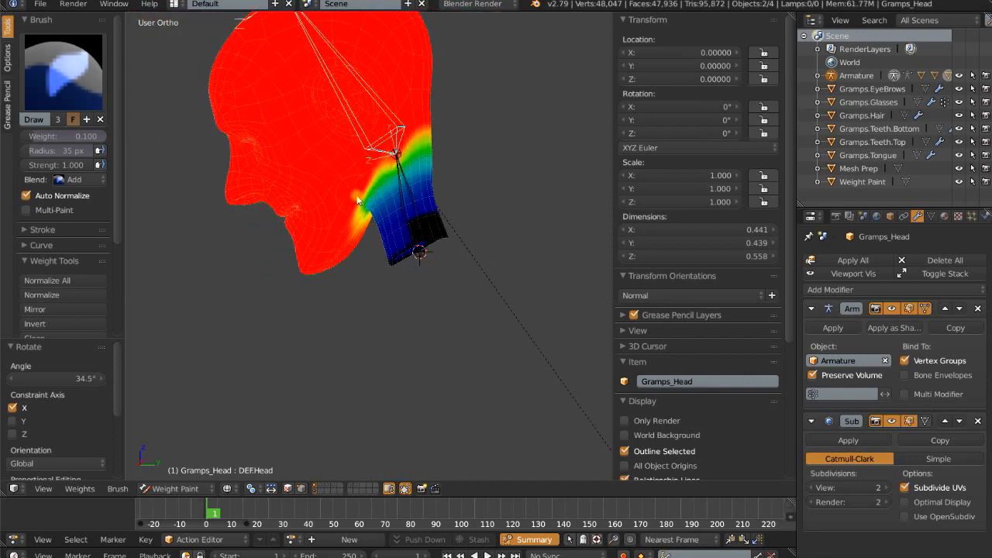
pyautogui.press('r')
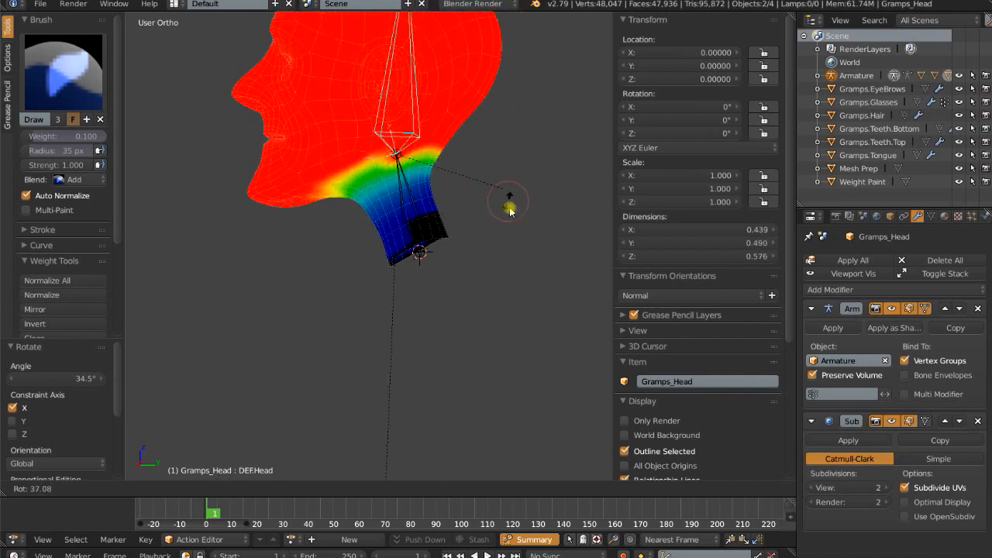
pyautogui.rightClick(493, 197)
pyautogui.moveTo(486, 201); pyautogui.dragTo(498, 206, button='middle')
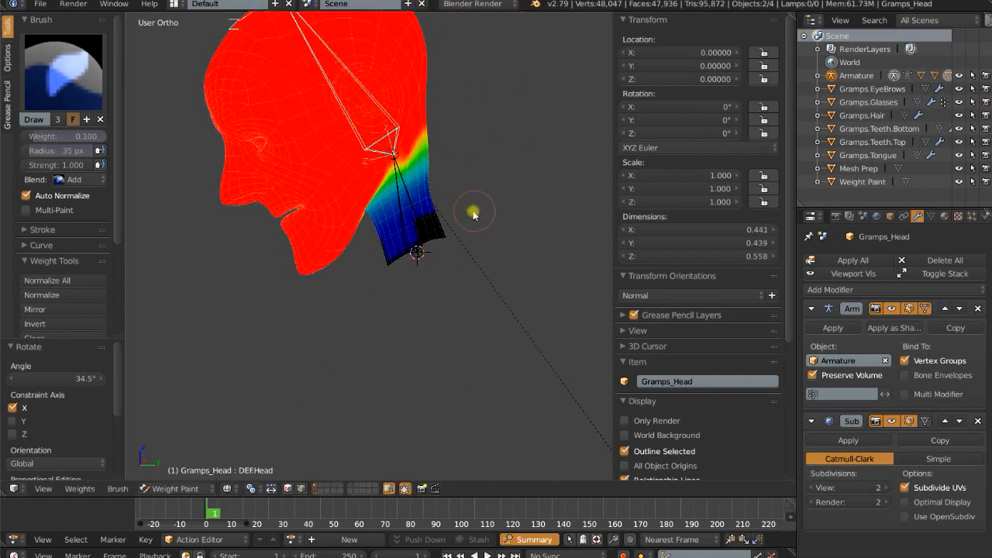
# Step: Set the brush blending to Subtract and remove the DEF.Head weight around the base of the neck
pyautogui.click(99, 179)
pyautogui.click(99, 138)
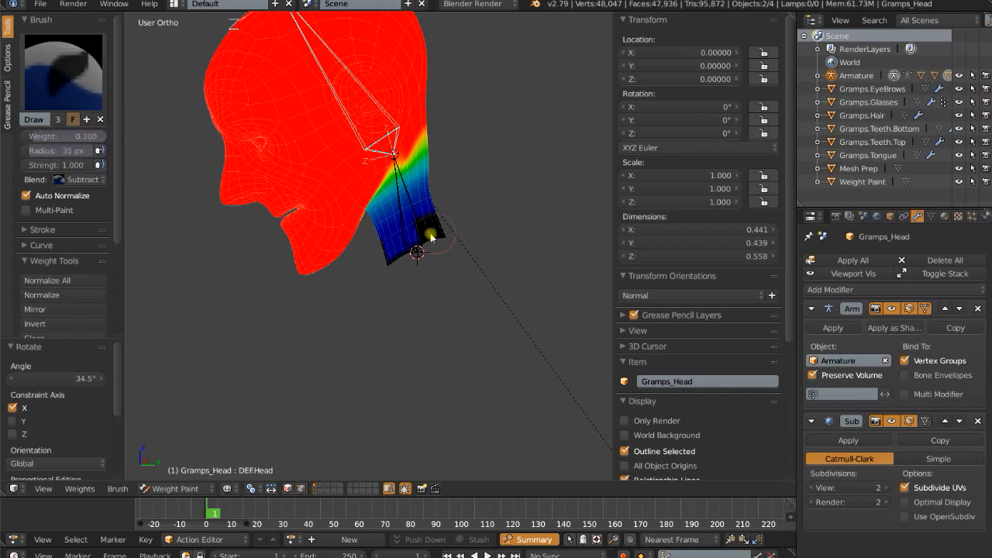
pyautogui.moveTo(398, 284); pyautogui.dragTo(409, 248, button='middle')
# Step: Test the neck deformation by rotating the DEF.Head bone, cancelling each rotation, and inspect it from the front
pyautogui.press('r')
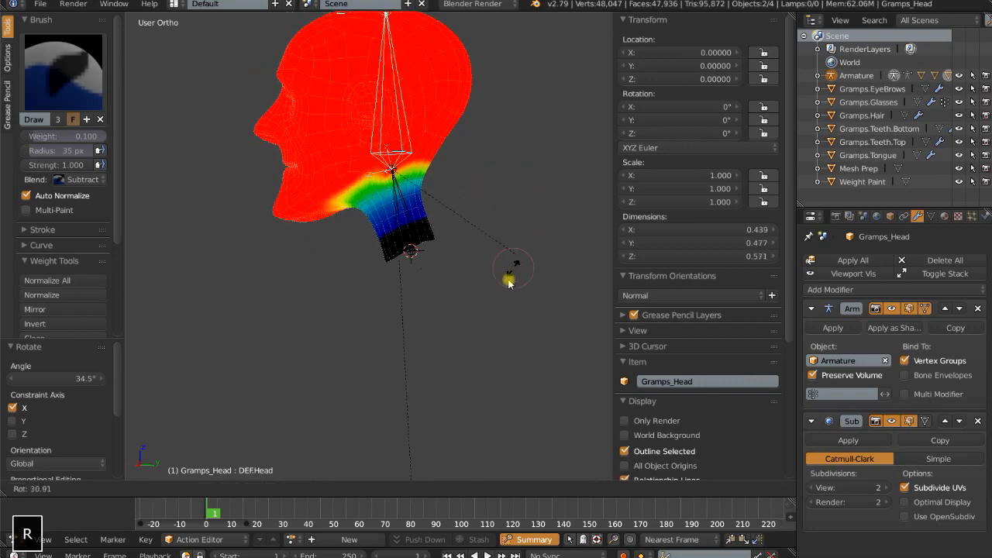
pyautogui.rightClick(508, 213)
pyautogui.moveTo(437, 229); pyautogui.dragTo(507, 148, button='middle')
pyautogui.press('r')
pyautogui.rightClick(527, 195)
pyautogui.moveTo(480, 217); pyautogui.dragTo(447, 203, button='middle')
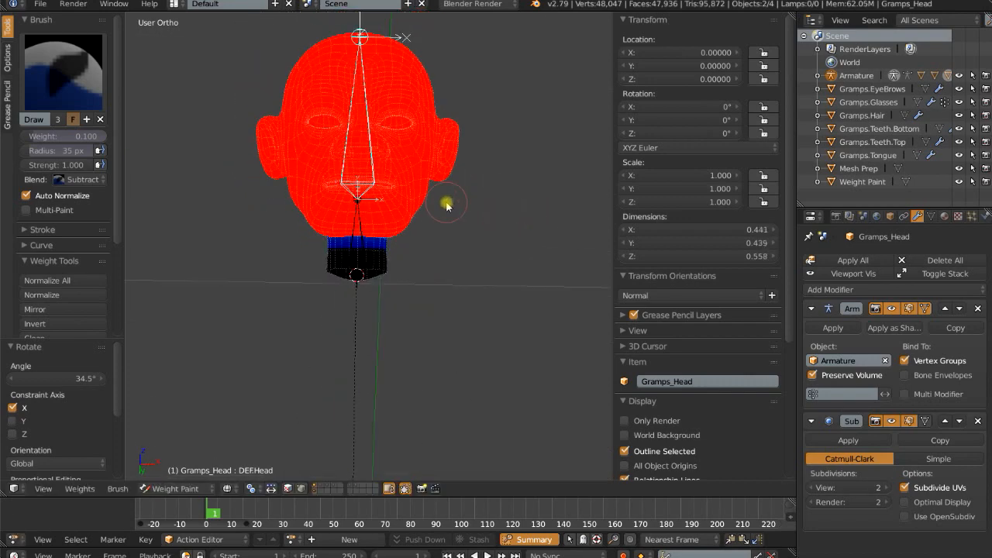
# Step: Clear the DEF.Head rotation and tilt the bone sideways by -36.4° to expose the jaw and neck crease
pyautogui.hotkey('alt', 'r')
pyautogui.press('r')
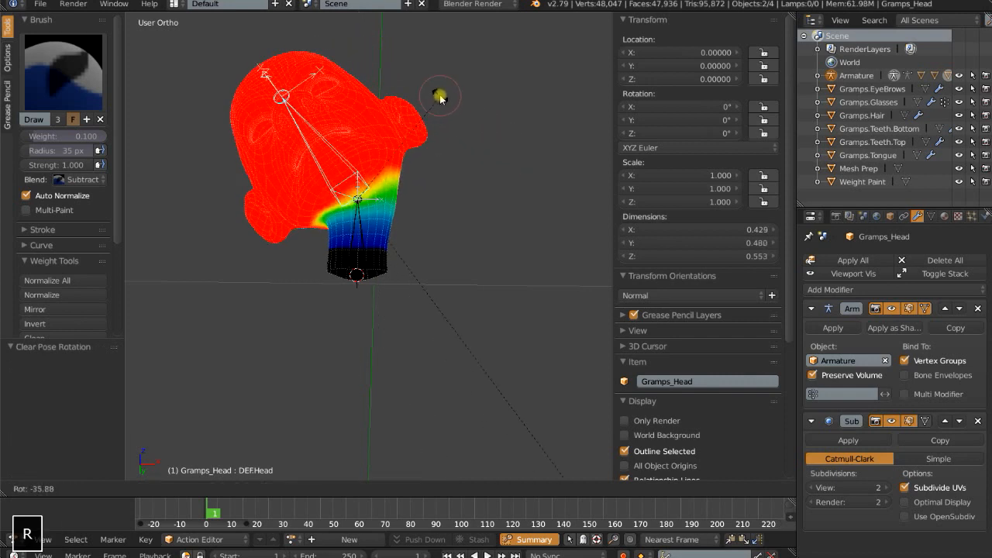
pyautogui.click(440, 98)
pyautogui.scroll(4, 439, 181)
pyautogui.keyDown('shift'); pyautogui.moveTo(304, 190); pyautogui.dragTo(397, 230, button='middle'); pyautogui.keyUp('shift')
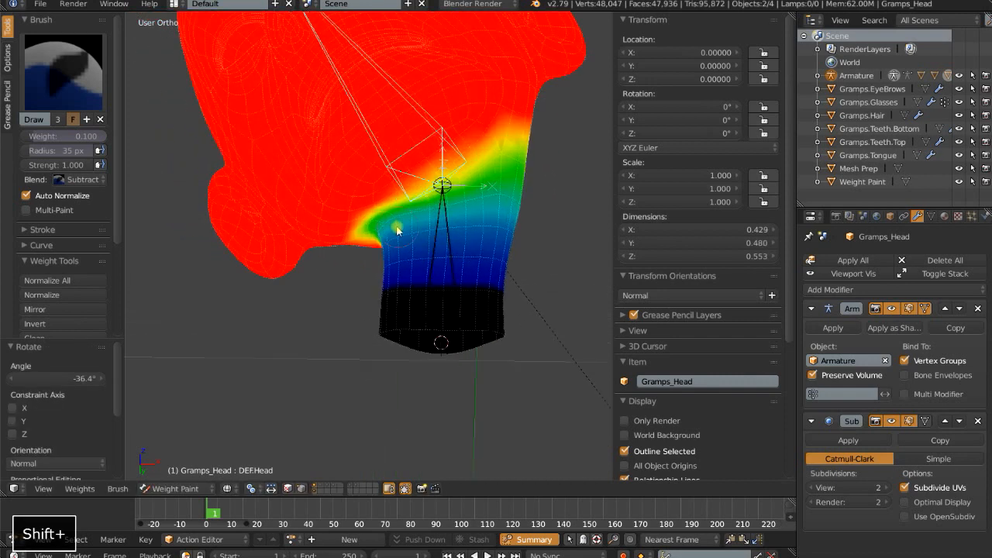
pyautogui.scroll(3, 391, 224)
# Step: Set the brush to Add with weight 0.025 and paint DEF.Head weight into the crease where the jaw meets the neck
pyautogui.click(77, 179)
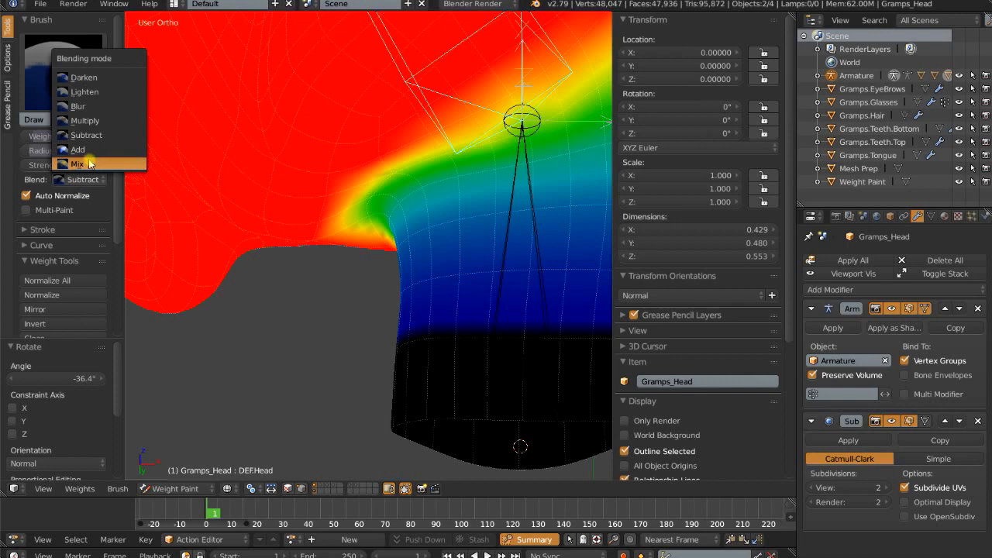
pyautogui.click(78, 150)
pyautogui.click(55, 136)
pyautogui.write('0.1')
pyautogui.press('Return')
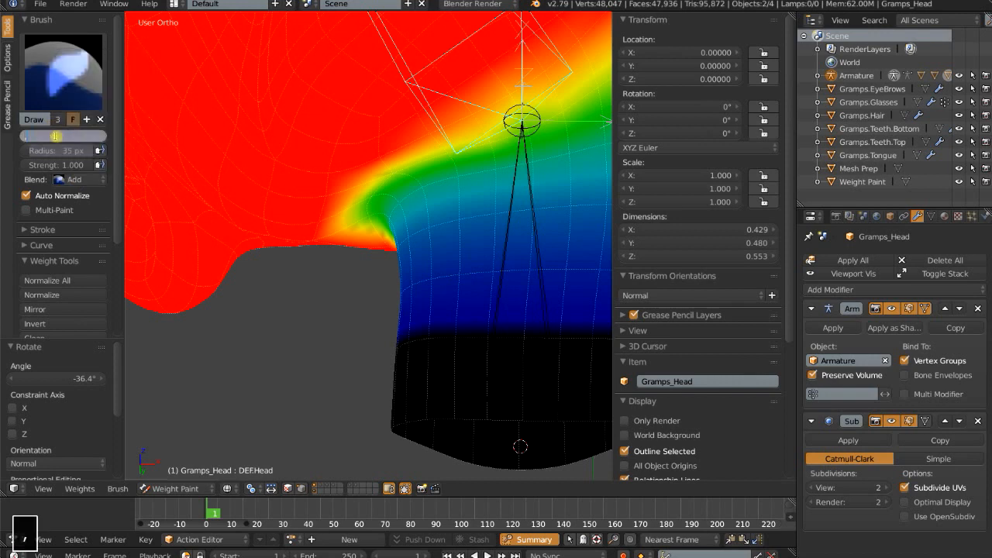
pyautogui.write('5')
pyautogui.press('Return')
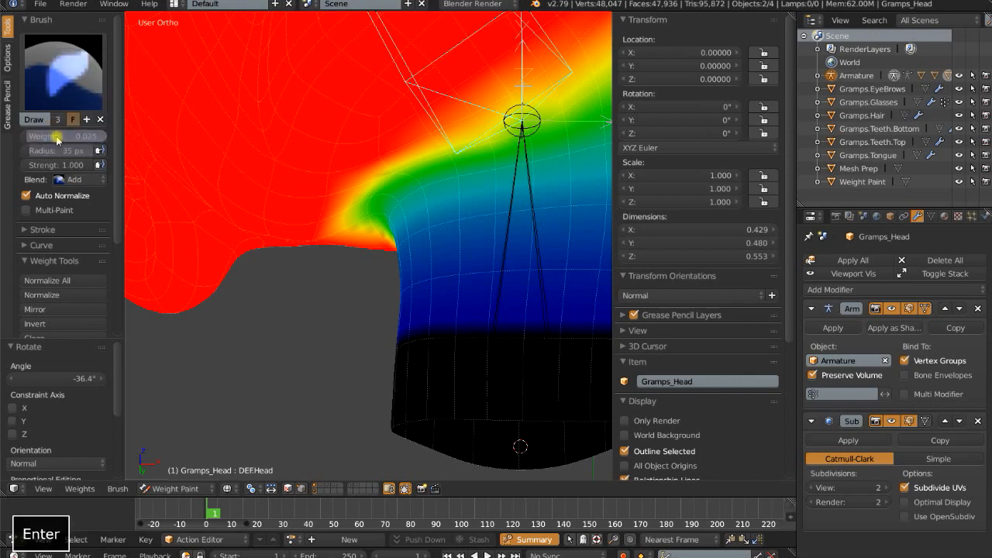
pyautogui.moveTo(374, 201)
pyautogui.mouseDown()
pyautogui.moveTo(400, 180)
pyautogui.moveTo(389, 236)
pyautogui.mouseUp()
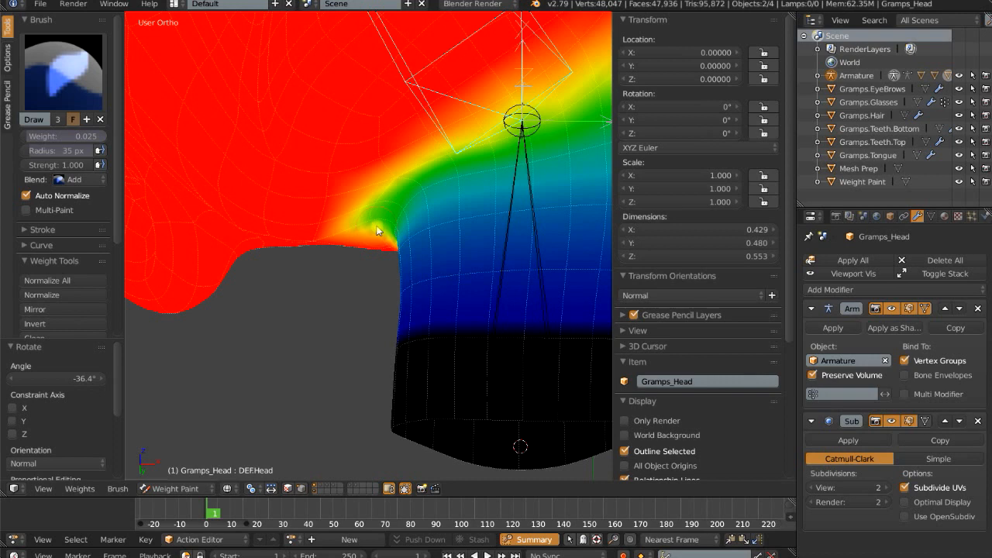
# Step: Test the sideways deformation by rotating DEF.Head 52.1° the opposite way, and clear the bone's rotation
pyautogui.scroll(-5, 423, 277)
pyautogui.press('r')
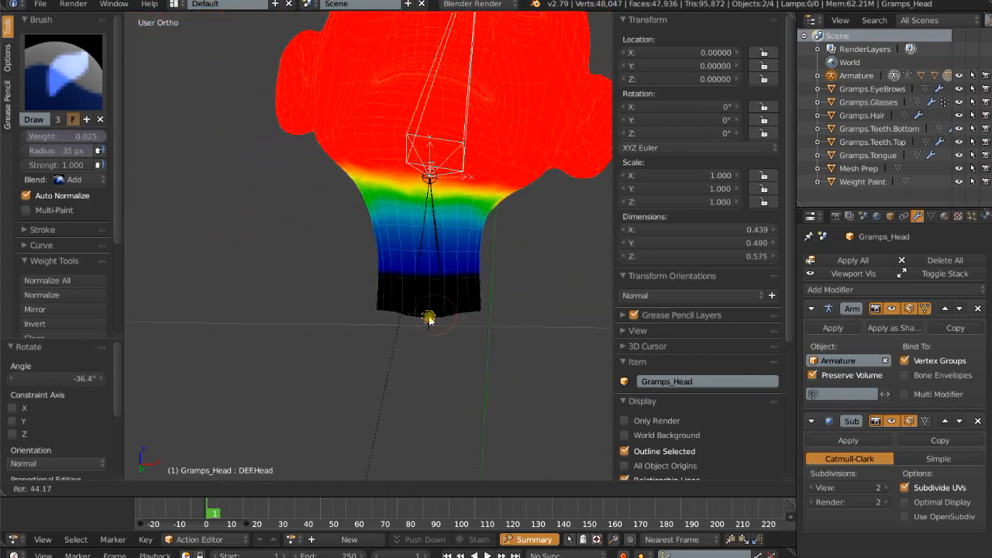
pyautogui.click(365, 195)
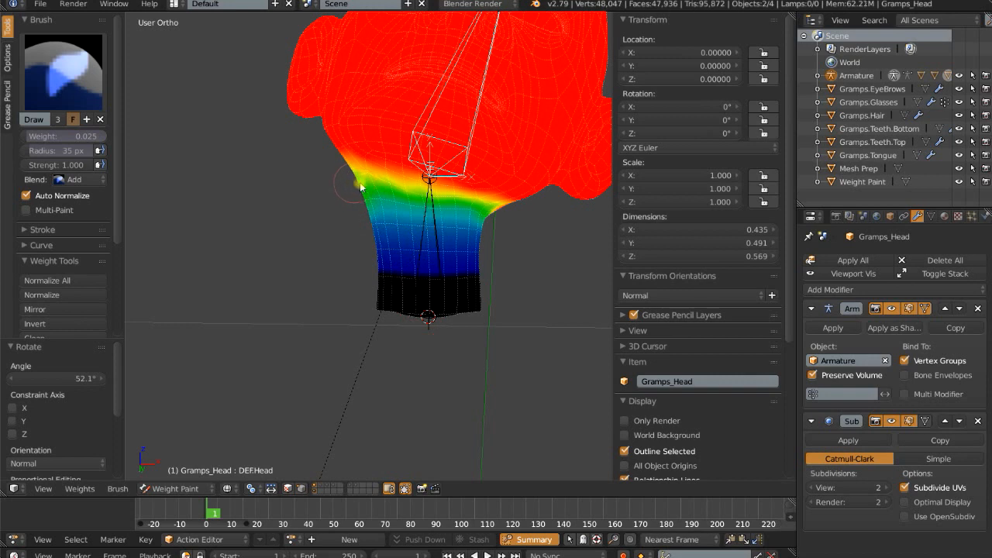
pyautogui.press('r')
pyautogui.rightClick(524, 221)
pyautogui.scroll(-4, 524, 222)
pyautogui.hotkey('alt', 'r')
pyautogui.moveTo(441, 262); pyautogui.dragTo(476, 251, button='middle')
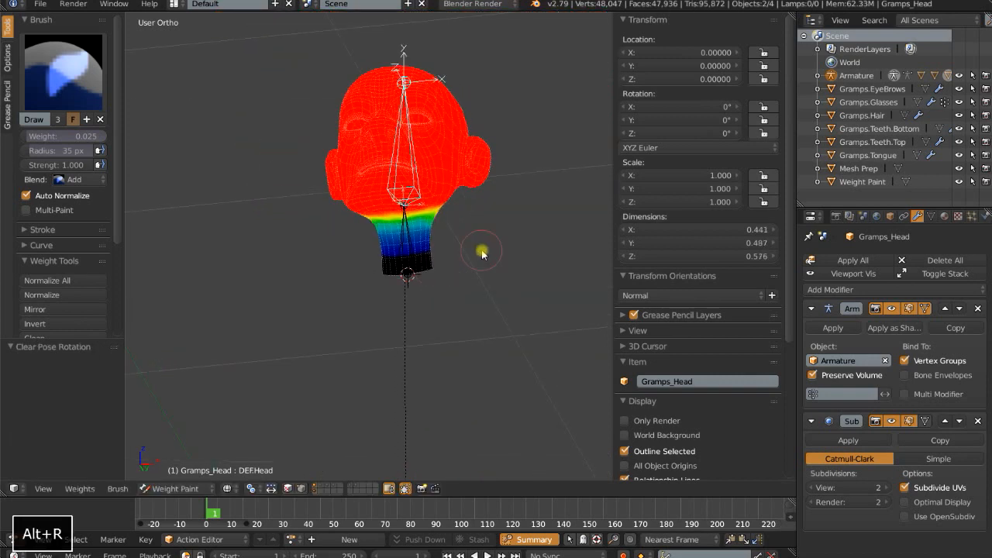
# Step: Test turning the head about the global Z axis and nodding it from the side, cancelling both rotations
pyautogui.press('r')
pyautogui.press('z')
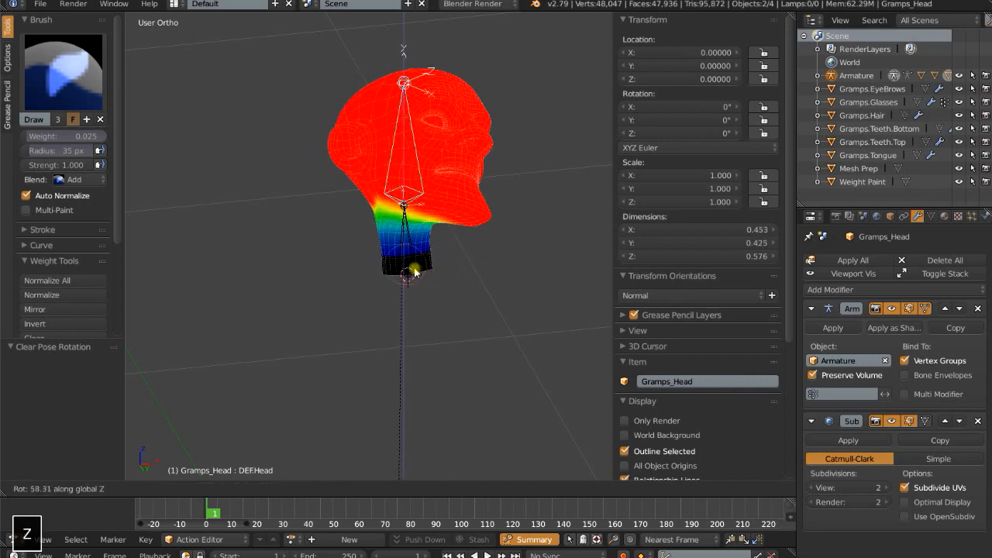
pyautogui.rightClick(496, 251)
pyautogui.scroll(-4, 499, 267)
pyautogui.moveTo(499, 269); pyautogui.dragTo(412, 330, button='middle')
pyautogui.scroll(3, 432, 291)
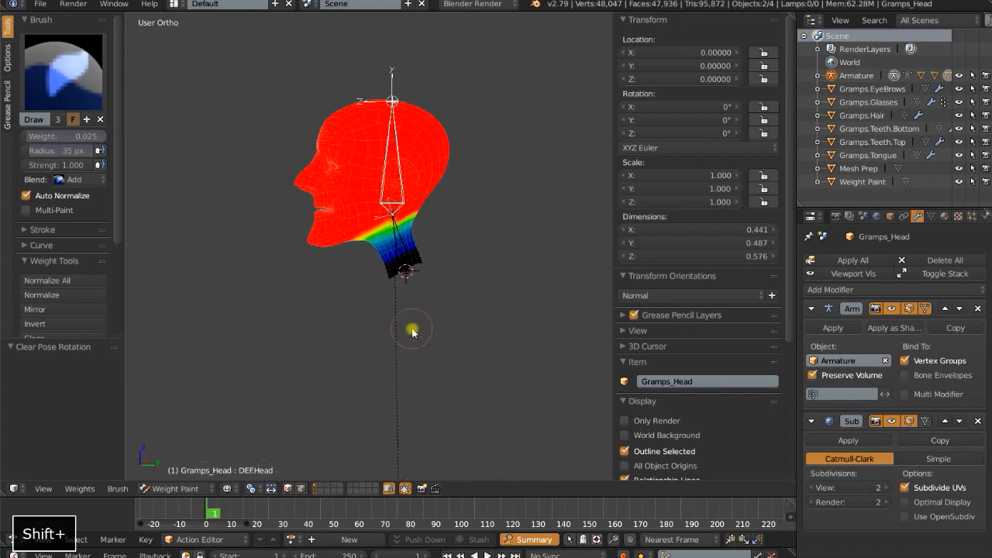
pyautogui.scroll(3, 411, 330)
pyautogui.press('r')
pyautogui.rightClick(475, 159)
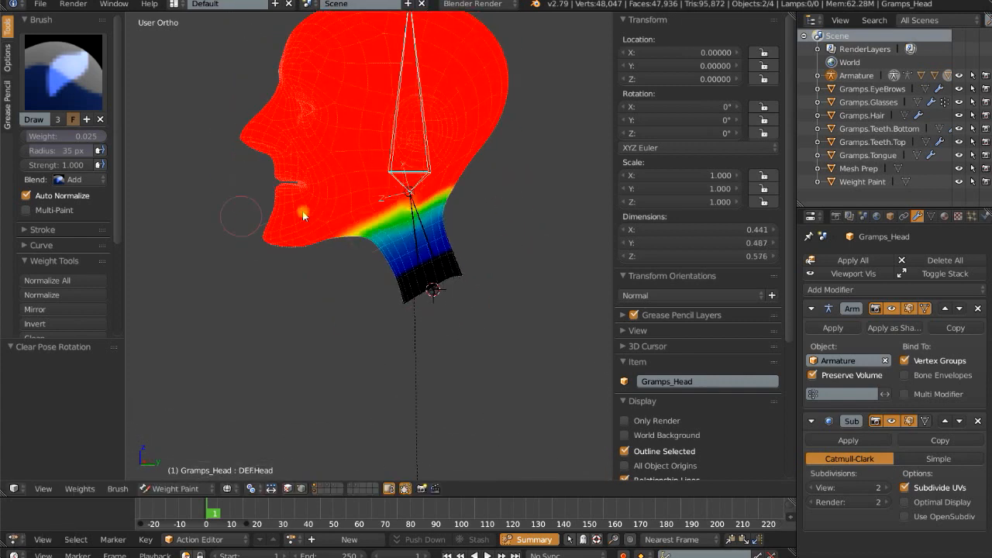
# Step: Switch the head mesh to Edit Mode with solid shading in the front view
pyautogui.press('KP_1')
pyautogui.press('KP_3')
pyautogui.press('KP_1')
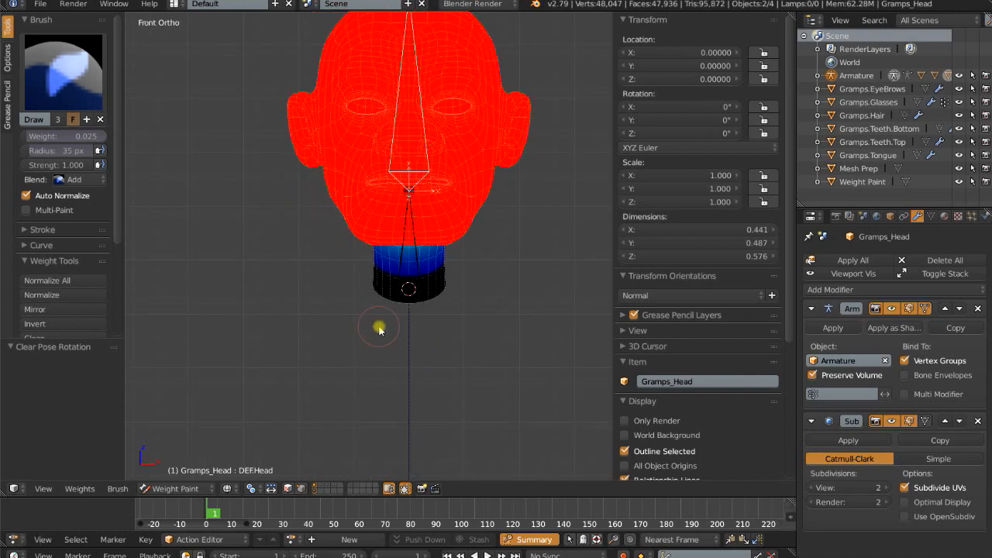
pyautogui.keyDown('shift'); pyautogui.moveTo(472, 310); pyautogui.dragTo(457, 379, button='middle'); pyautogui.keyUp('shift')
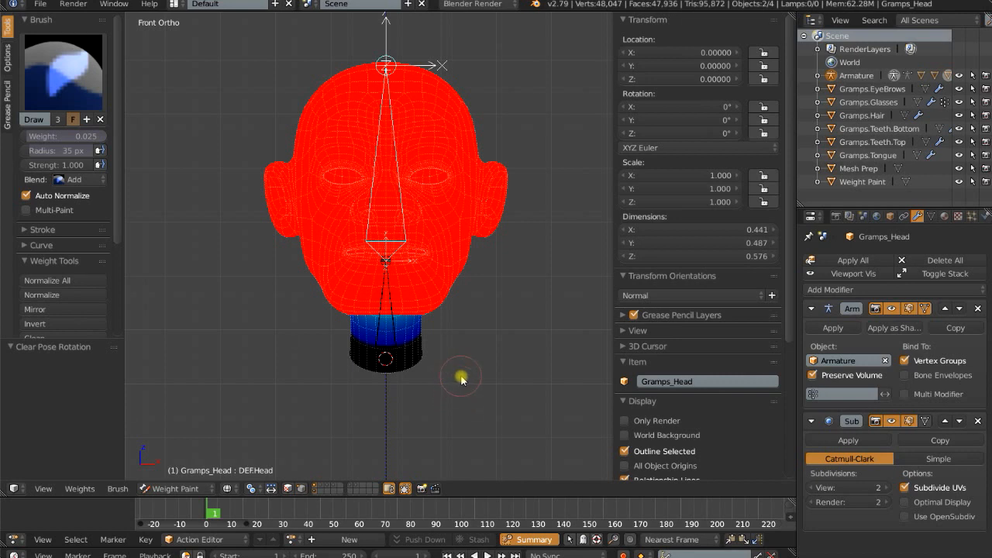
pyautogui.press('Tab')
pyautogui.press('z')
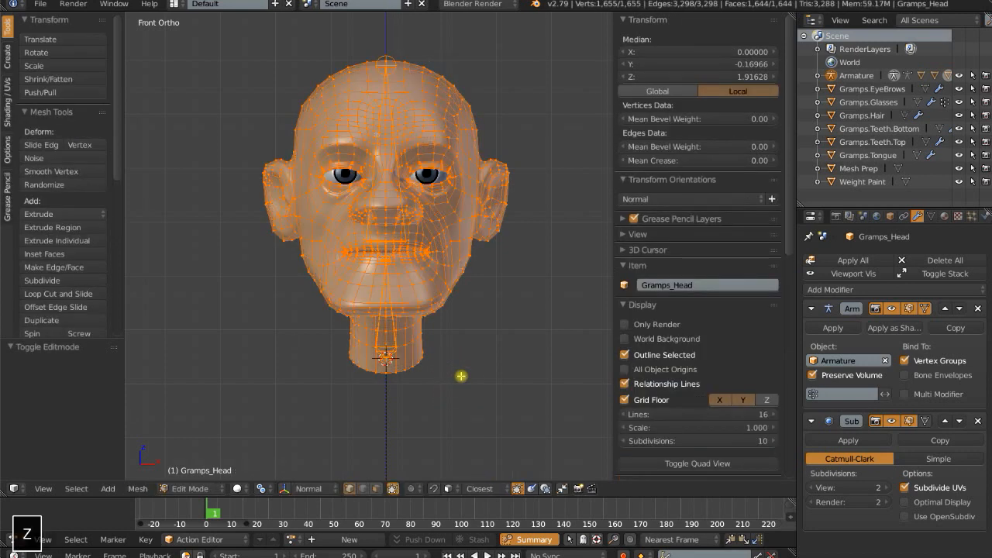